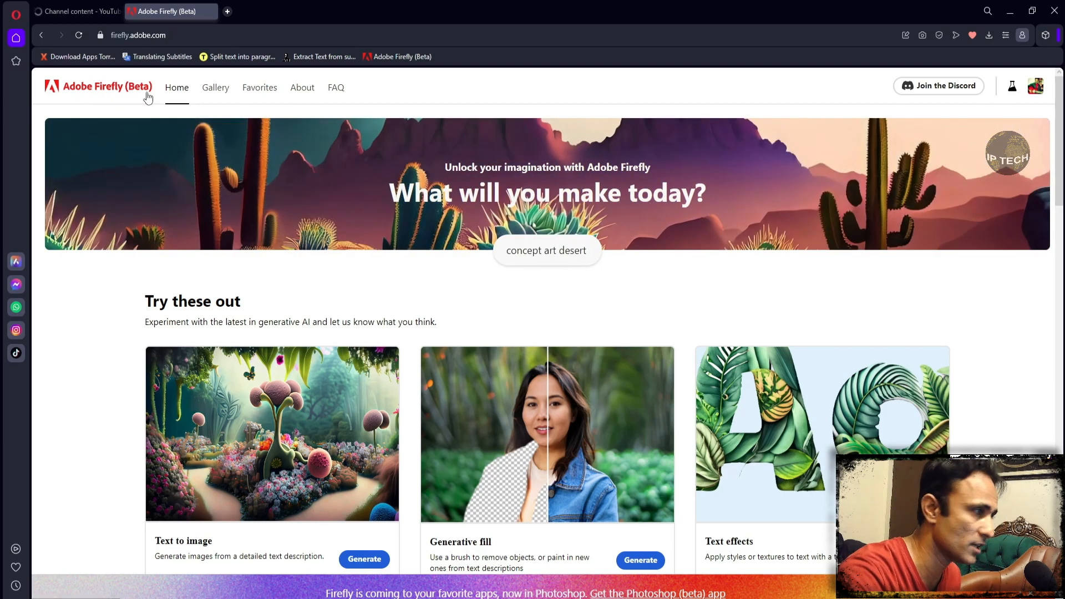
# - Look over the Firefly home page and its web address, and check the signed-in account's details
pyautogui.scroll(-2, 267, 323)
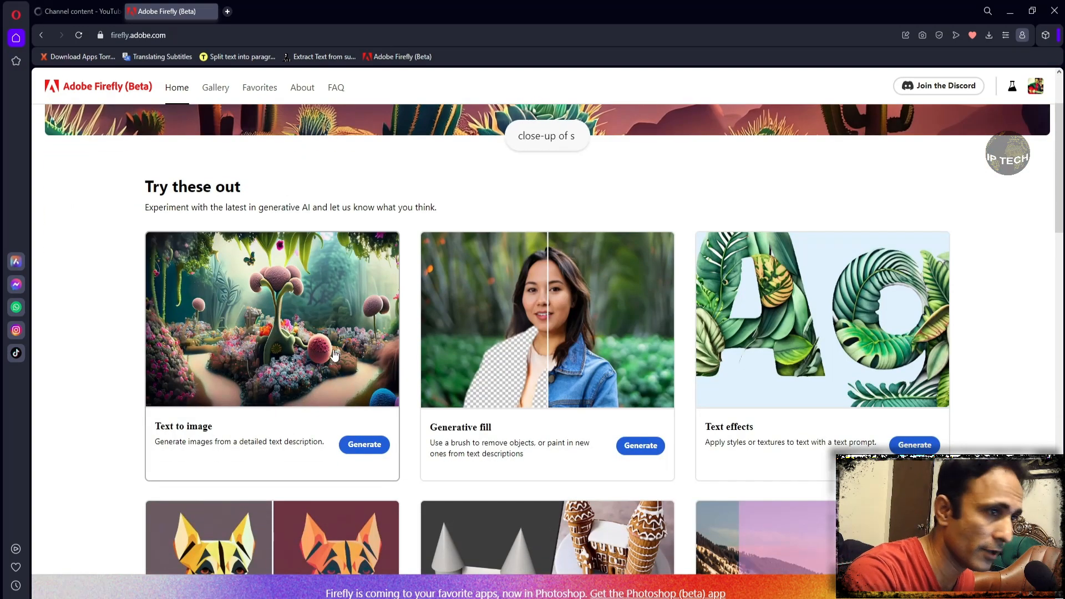
pyautogui.scroll(2, 332, 359)
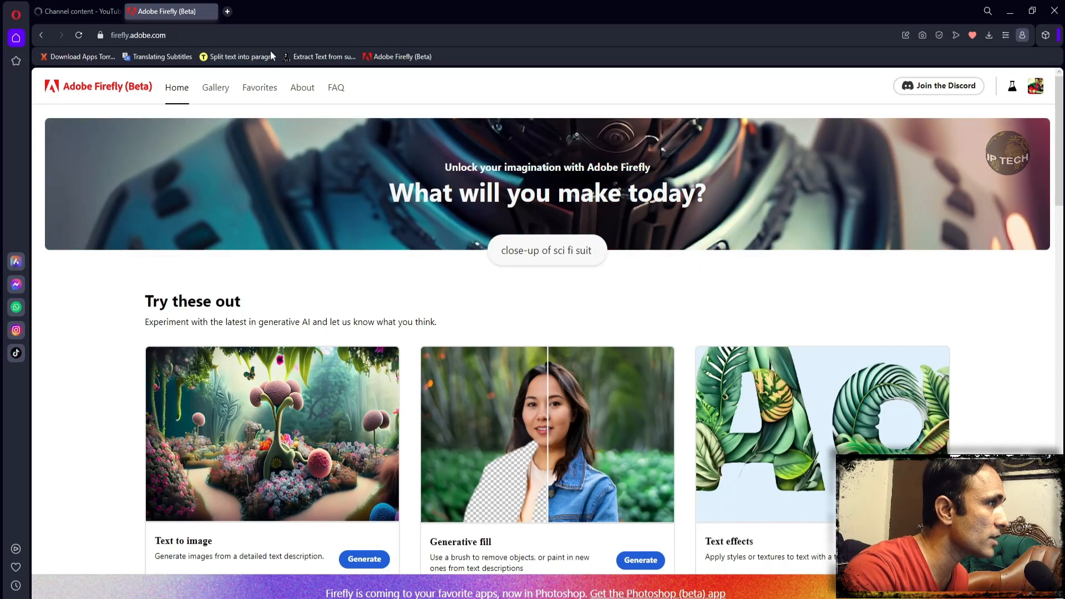
pyautogui.click(328, 36)
pyautogui.click(339, 39)
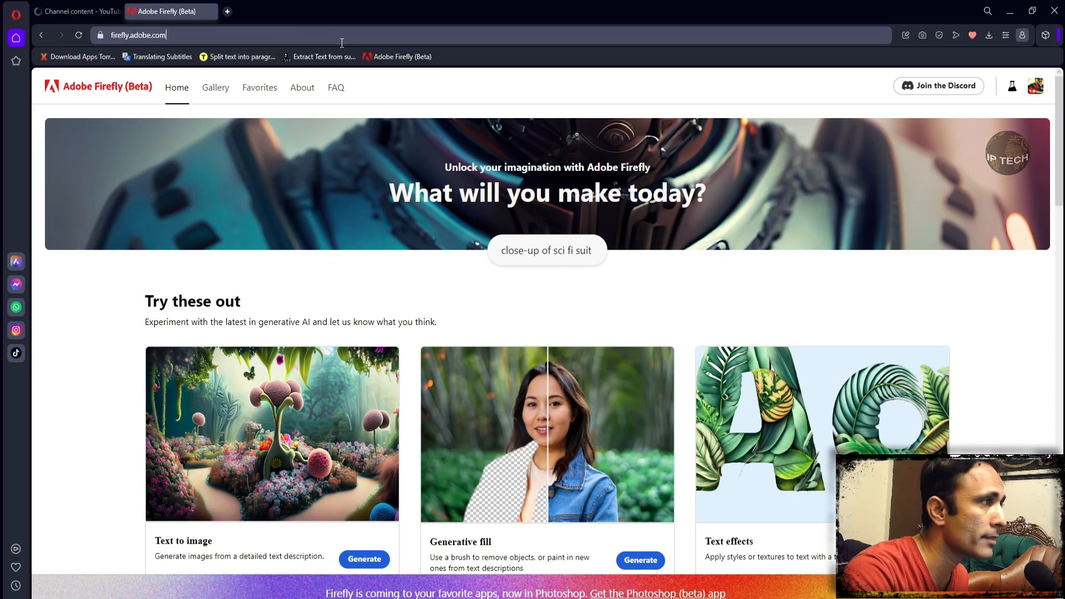
pyautogui.click(1032, 90)
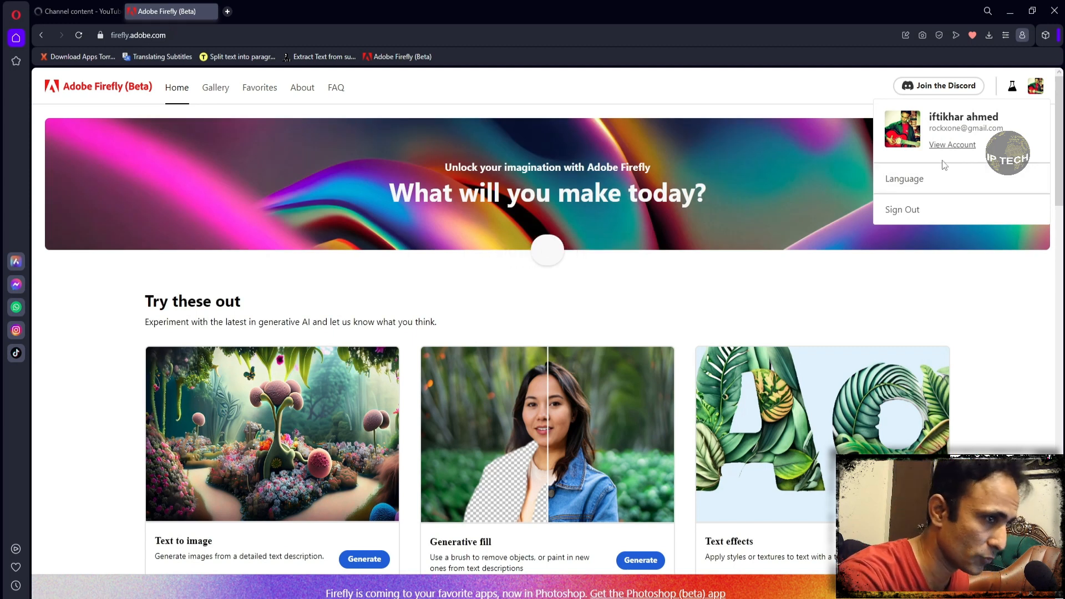
pyautogui.click(1036, 90)
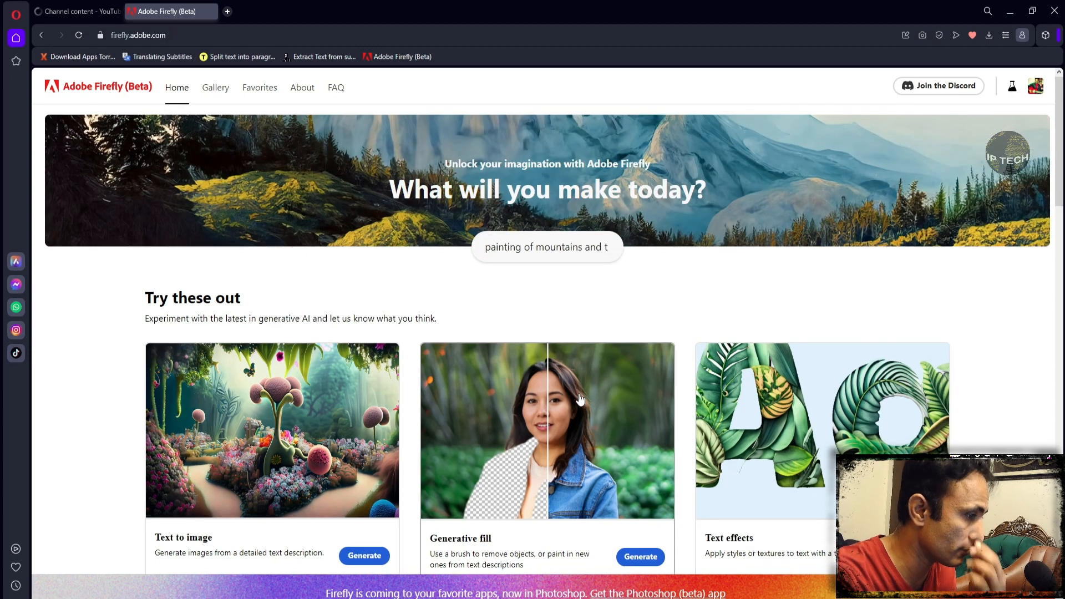
# - Look through the home page's generative feature cards and the Get inspired prompt examples
pyautogui.scroll(-2, 606, 391)
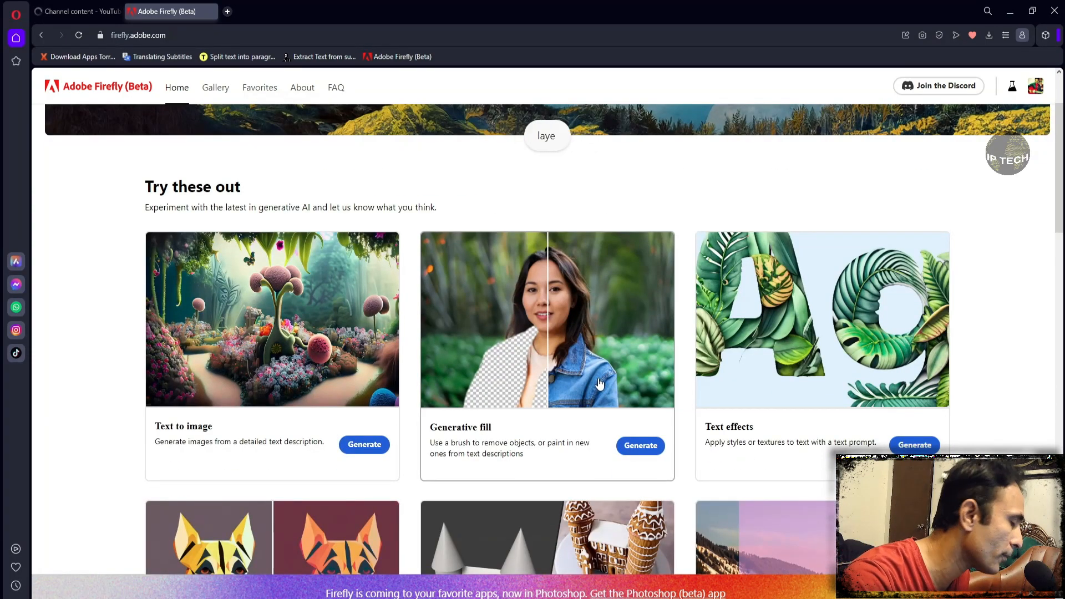
pyautogui.scroll(-2, 614, 382)
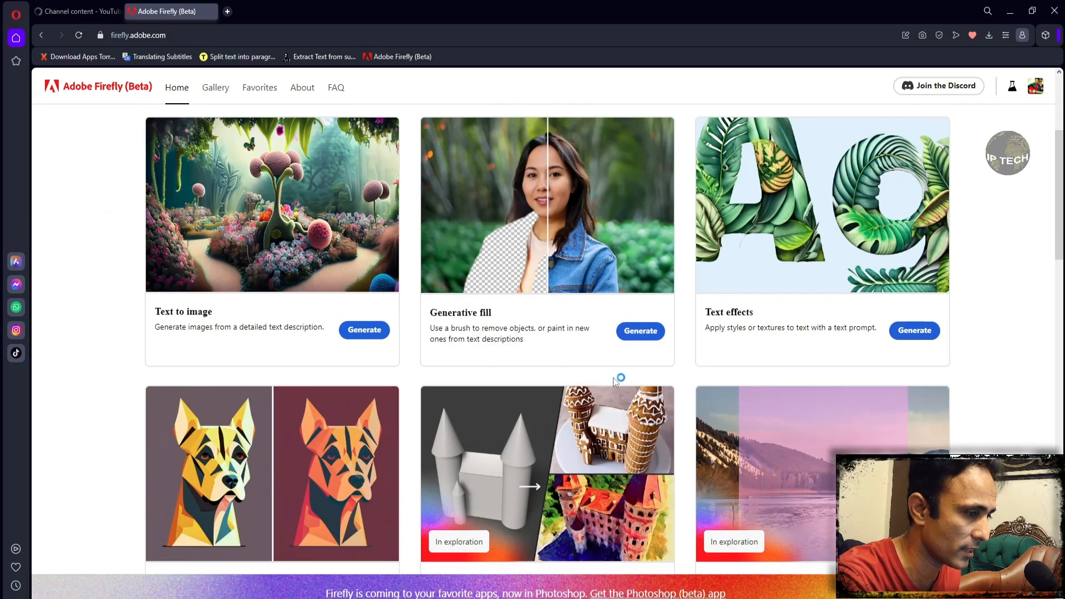
pyautogui.scroll(-6, 613, 382)
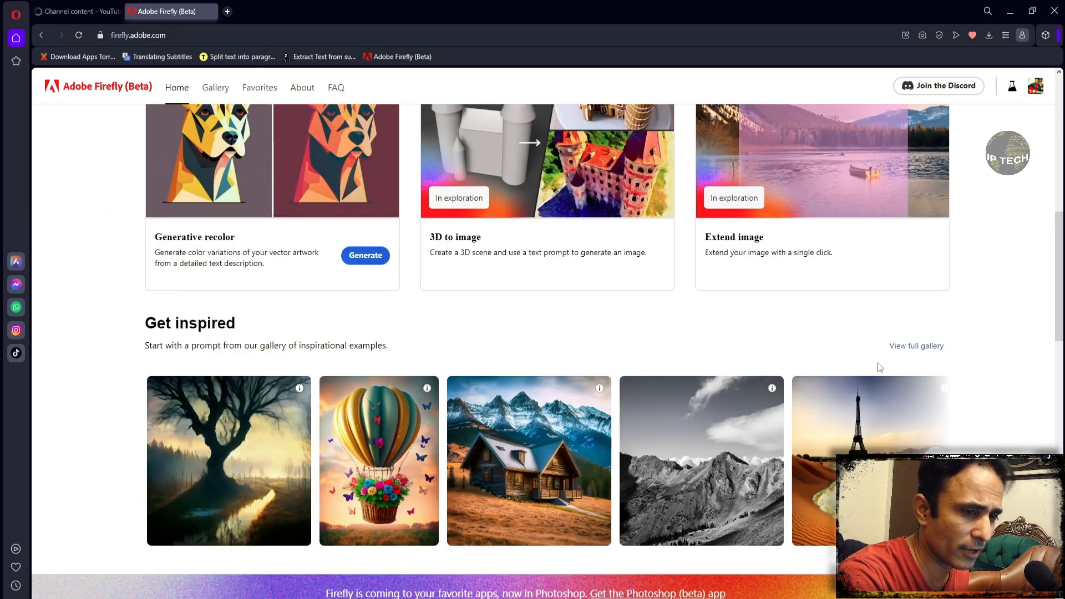
pyautogui.scroll(-1, 865, 394)
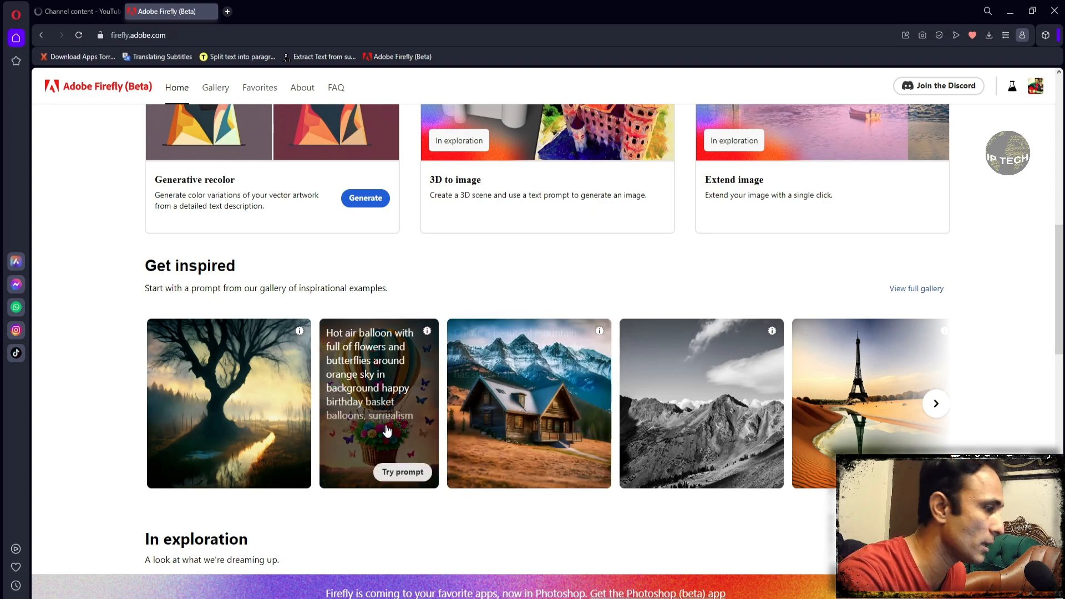
pyautogui.scroll(10, 272, 126)
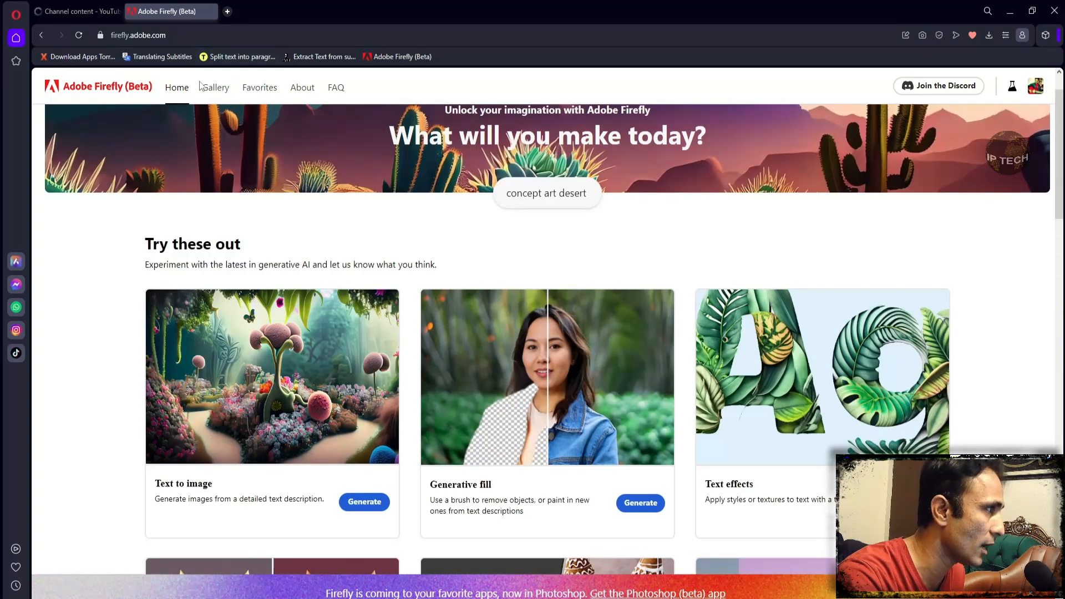
# - Open the Gallery page and browse the community images with their prompts
pyautogui.click(215, 87)
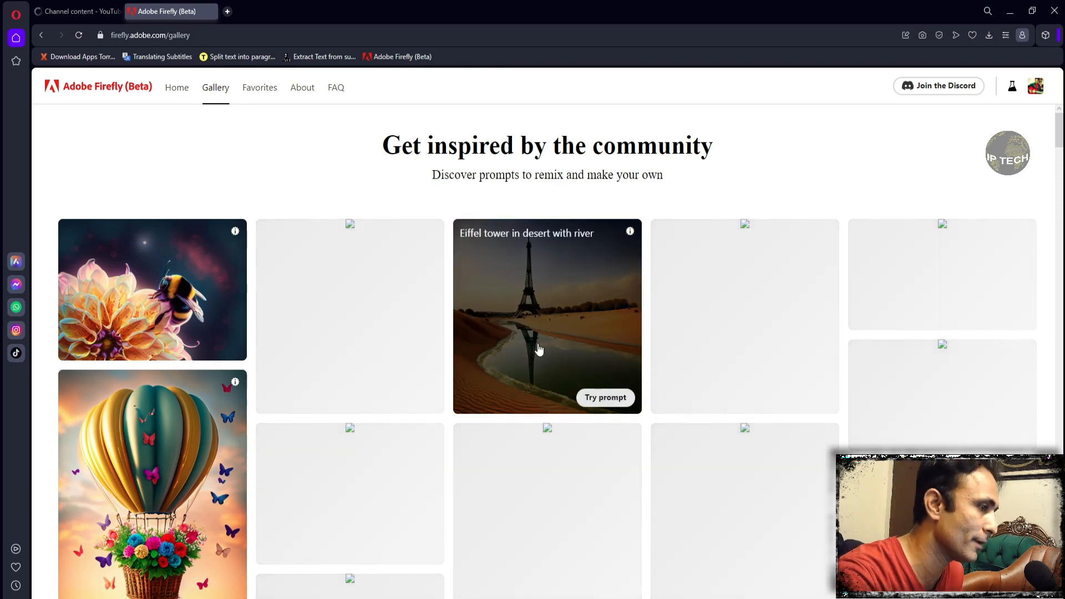
pyautogui.scroll(-3, 327, 355)
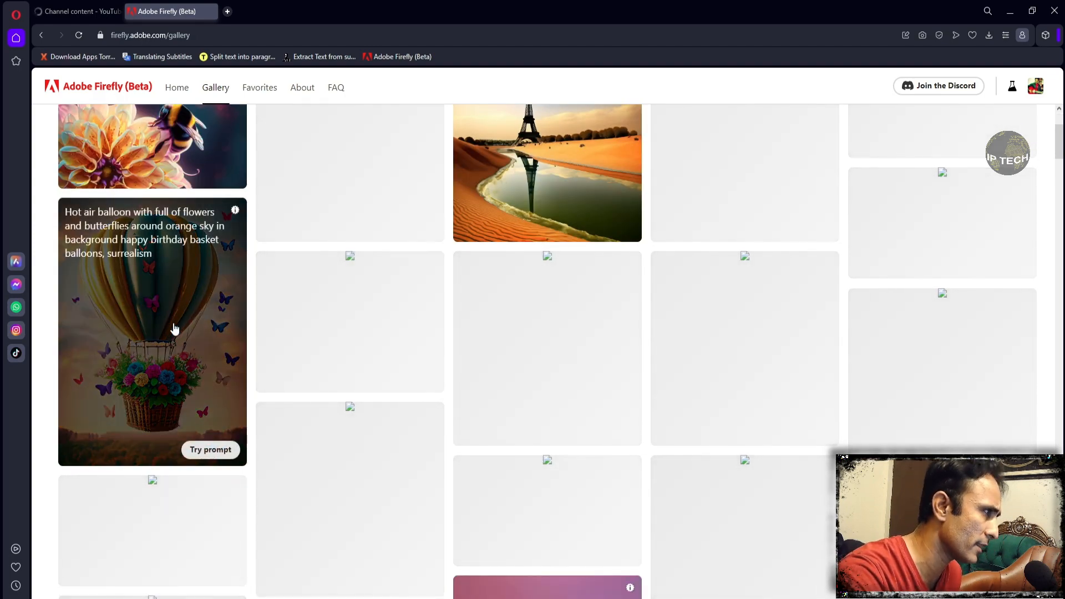
pyautogui.scroll(5, 174, 328)
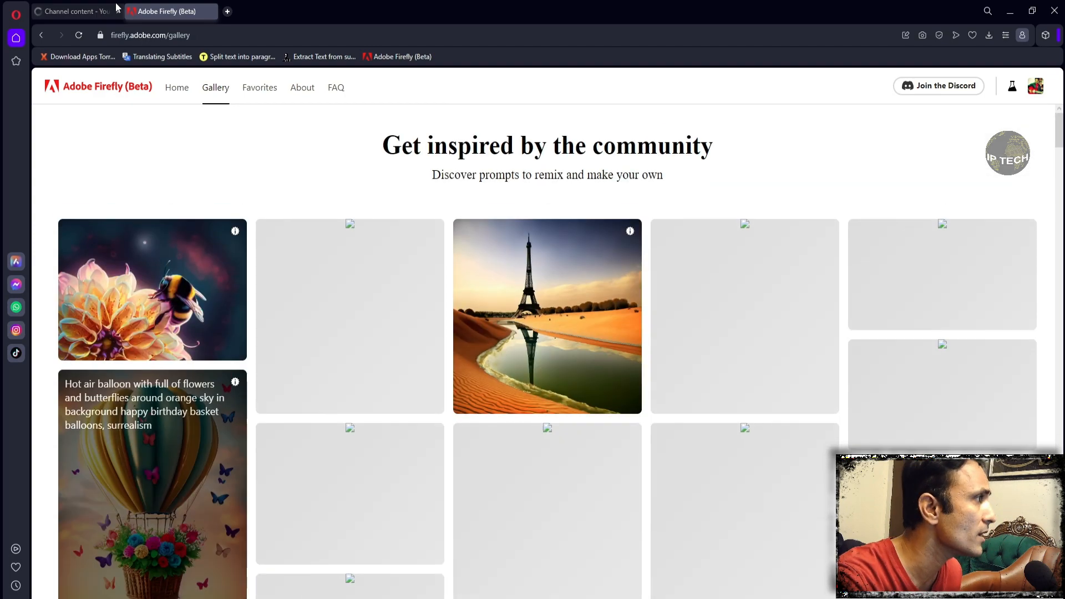
# - Return to the Home page, review the available features and open the Generative fill tool
pyautogui.click(176, 87)
pyautogui.scroll(-2, 381, 290)
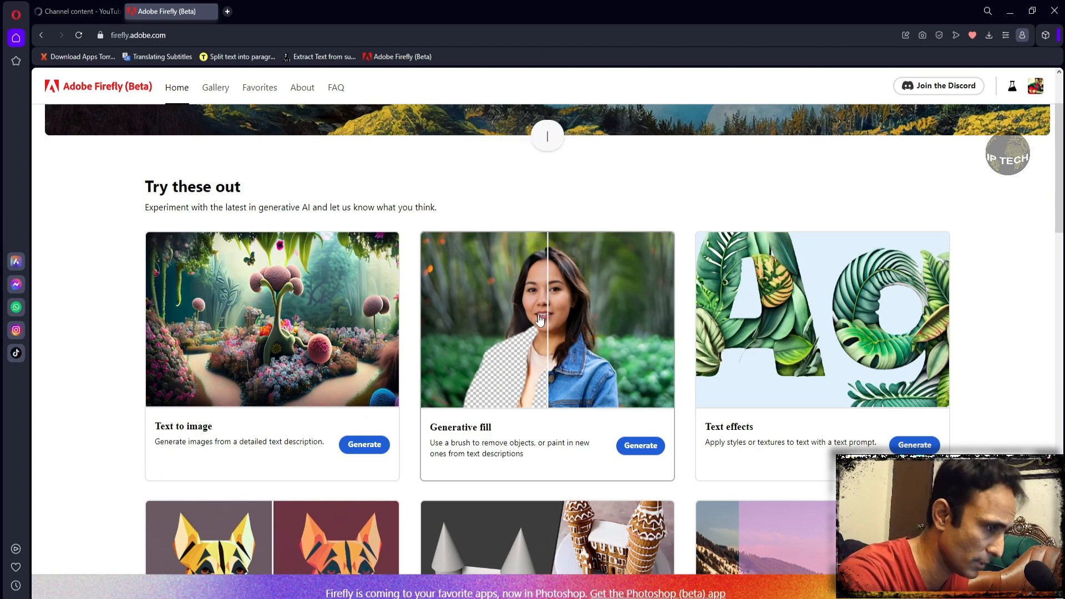
pyautogui.scroll(-4, 540, 321)
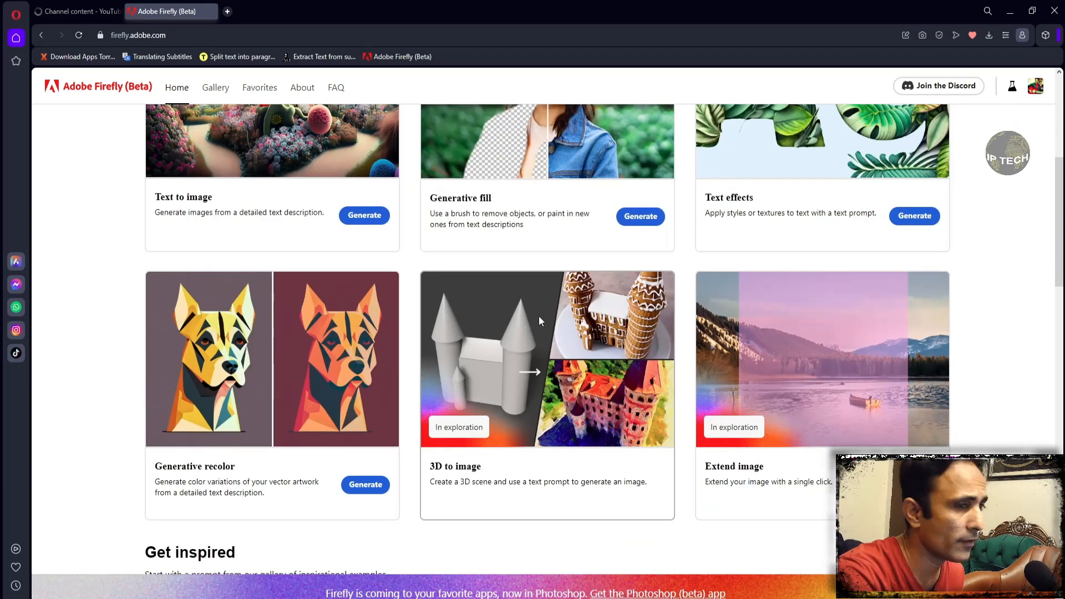
pyautogui.scroll(3, 540, 322)
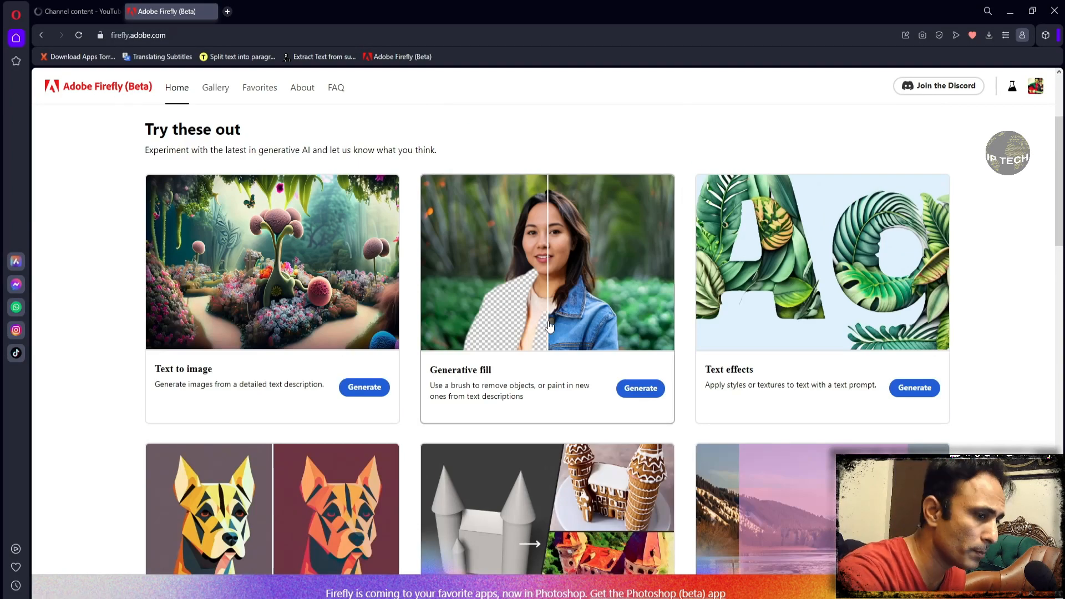
pyautogui.scroll(-3, 549, 325)
pyautogui.scroll(2, 655, 392)
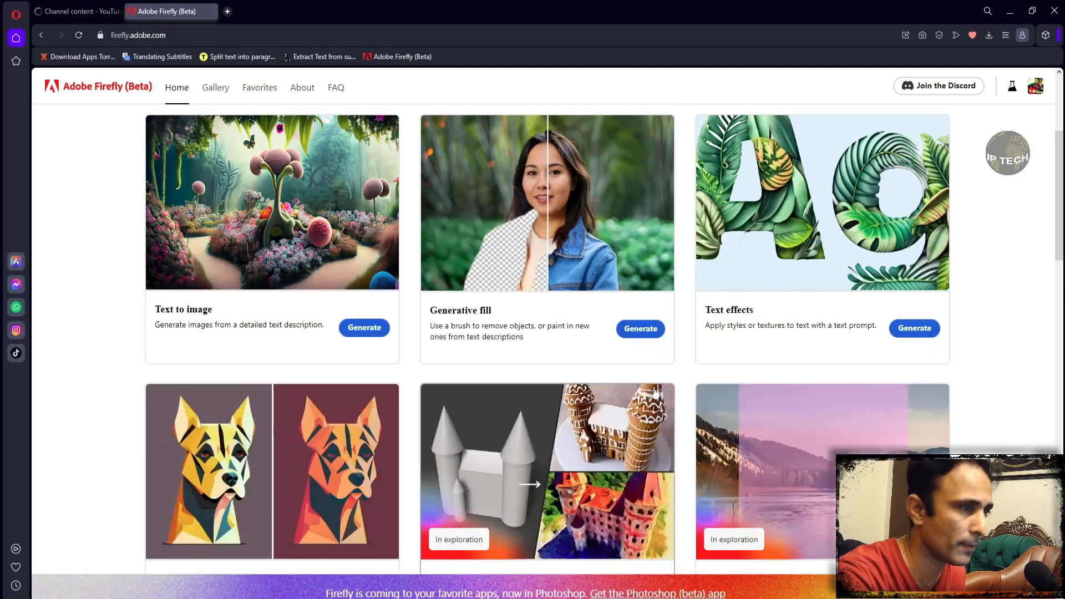
pyautogui.scroll(1, 655, 391)
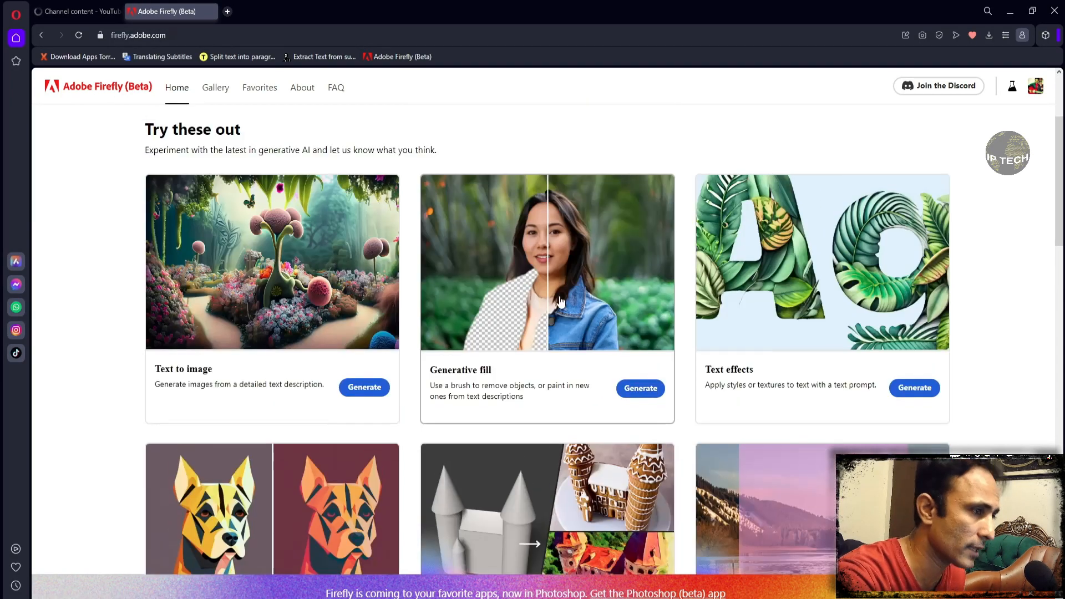
pyautogui.click(636, 391)
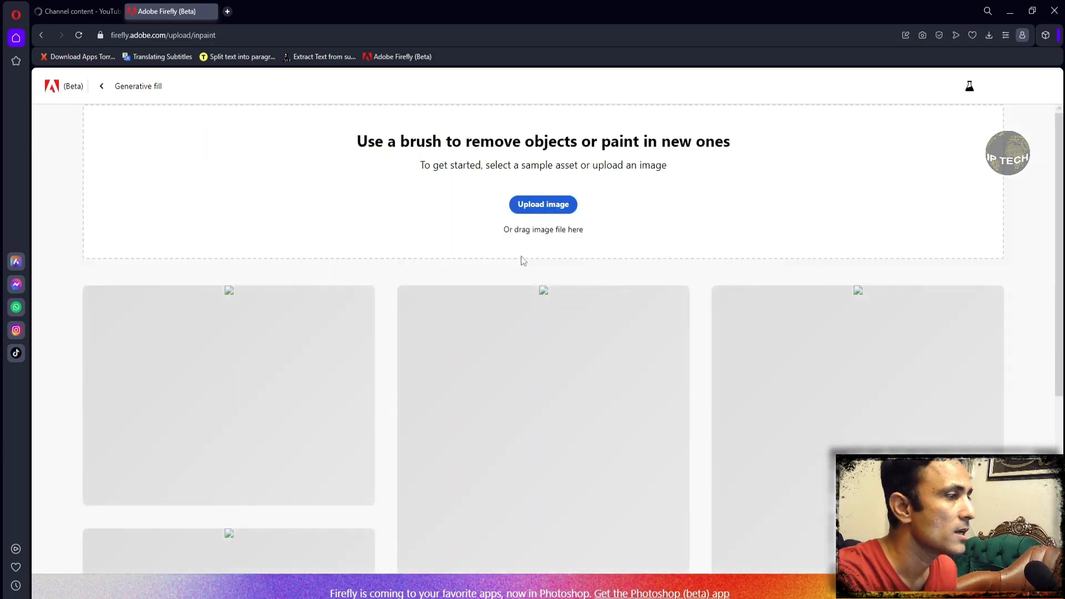
# - Look over the sample assets and upload the image IMG_7829 copy from the Desktop to Generative fill
pyautogui.scroll(-5, 523, 266)
pyautogui.scroll(5, 523, 267)
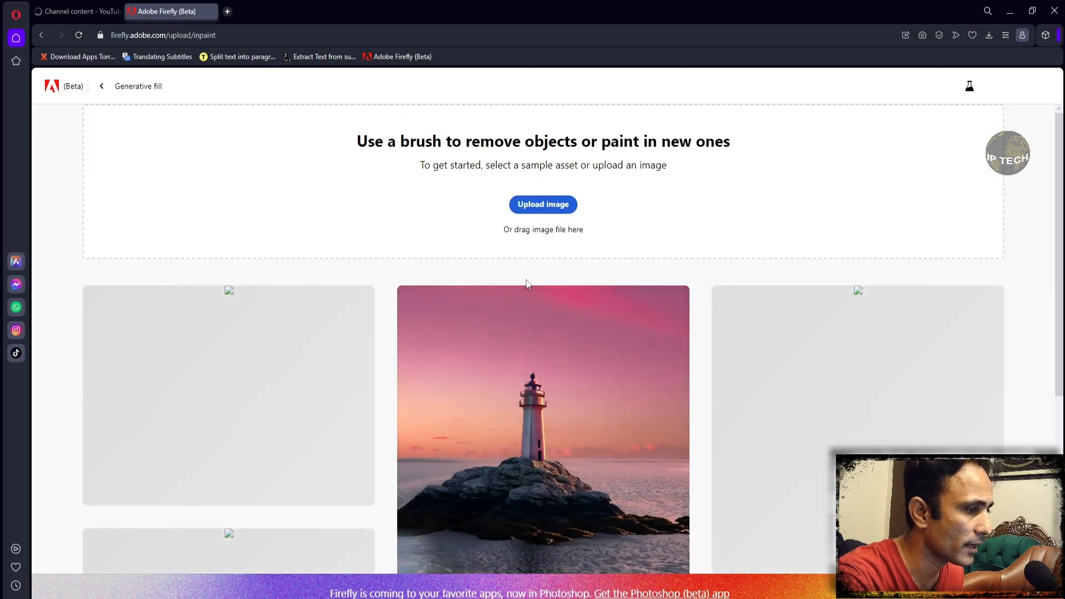
pyautogui.scroll(-3, 527, 284)
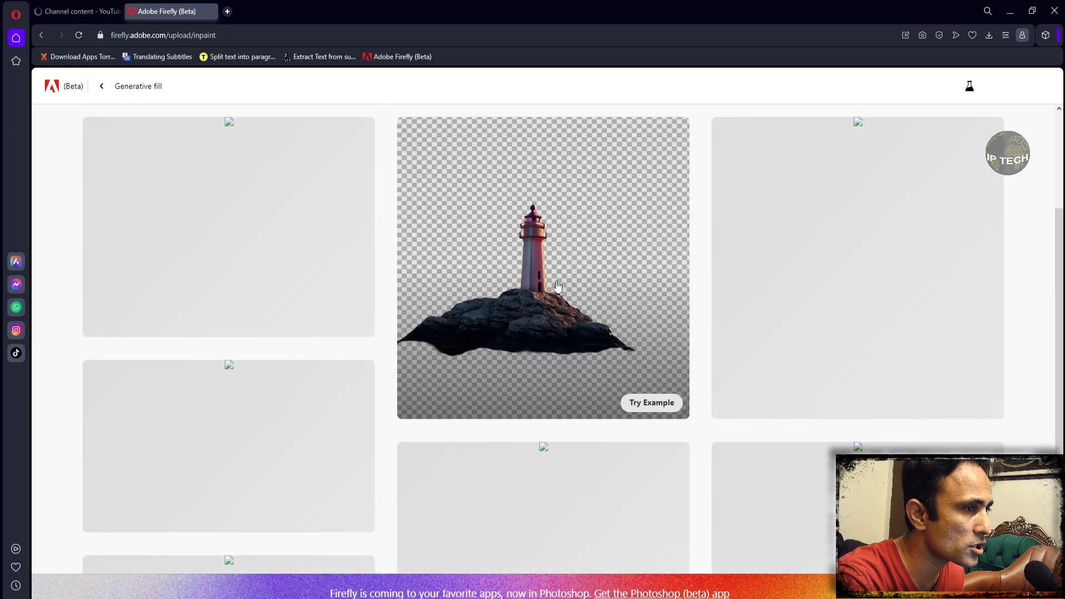
pyautogui.scroll(2, 558, 286)
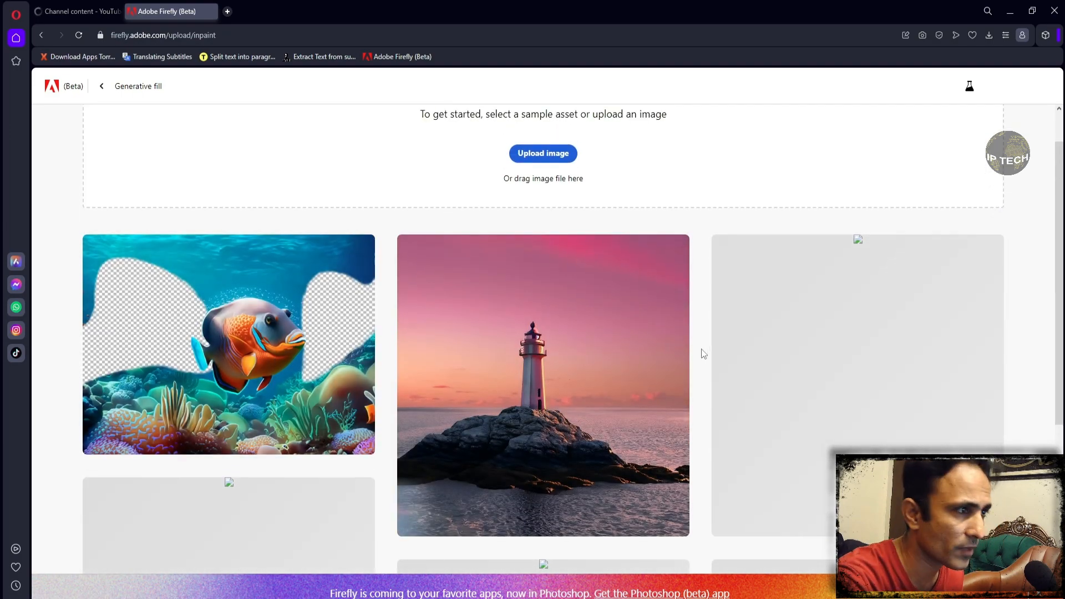
pyautogui.scroll(1, 703, 353)
pyautogui.click(543, 205)
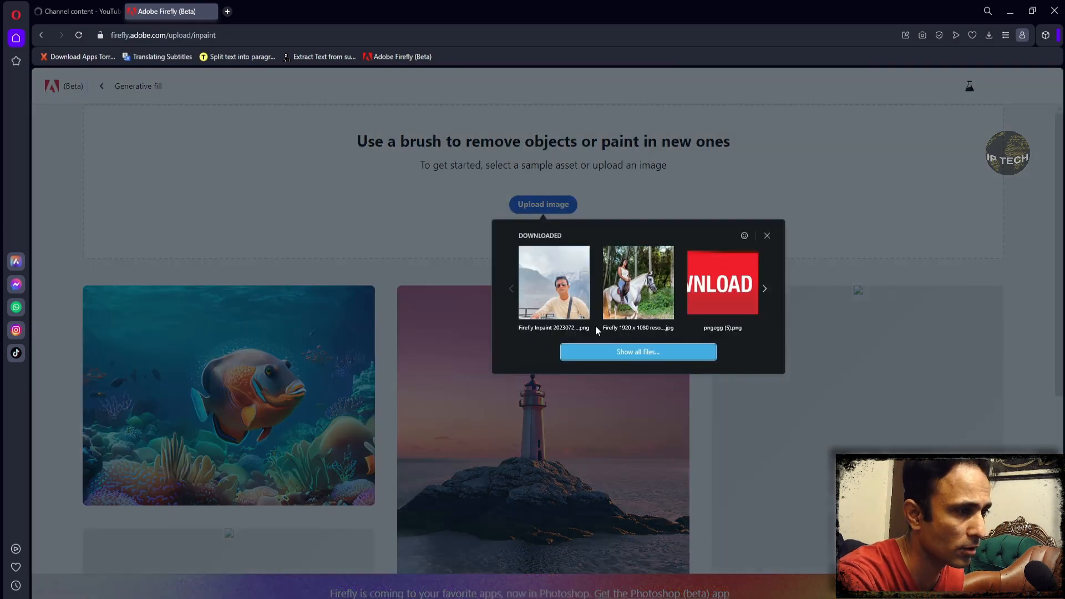
pyautogui.click(610, 352)
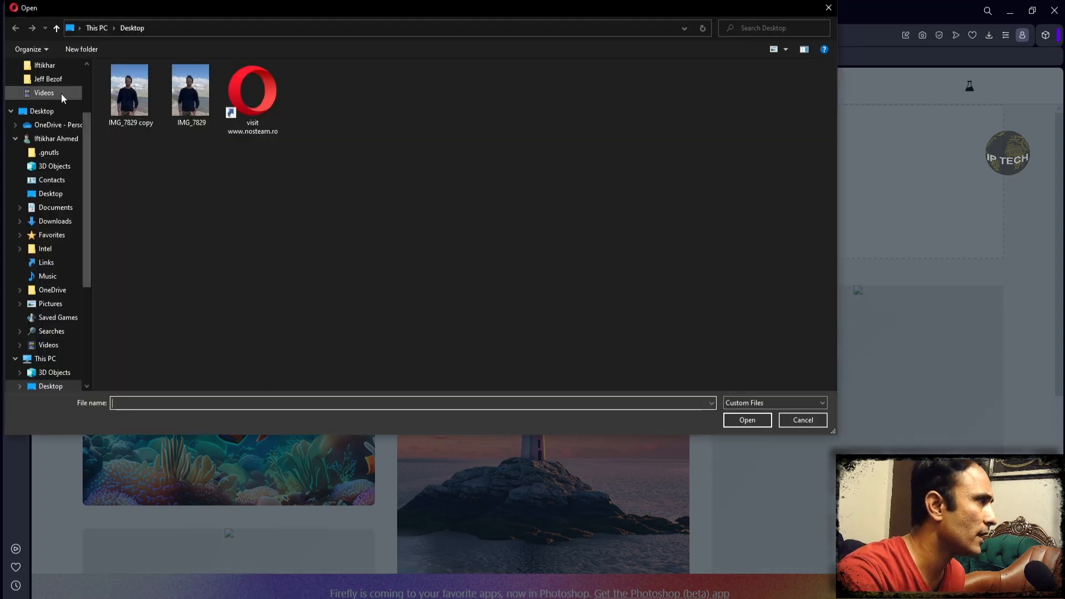
pyautogui.click(132, 94)
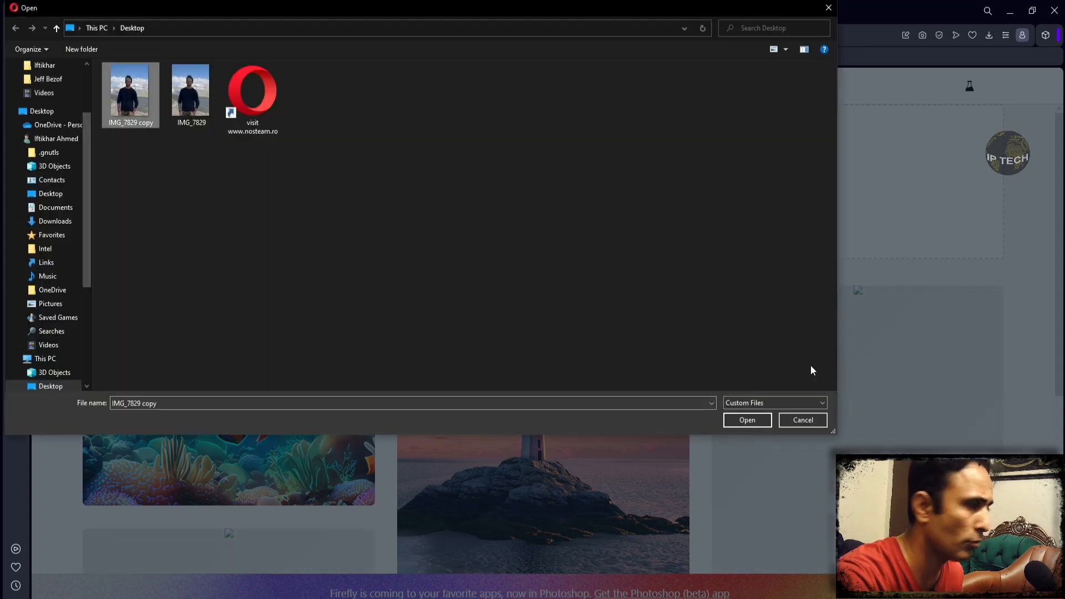
pyautogui.click(748, 420)
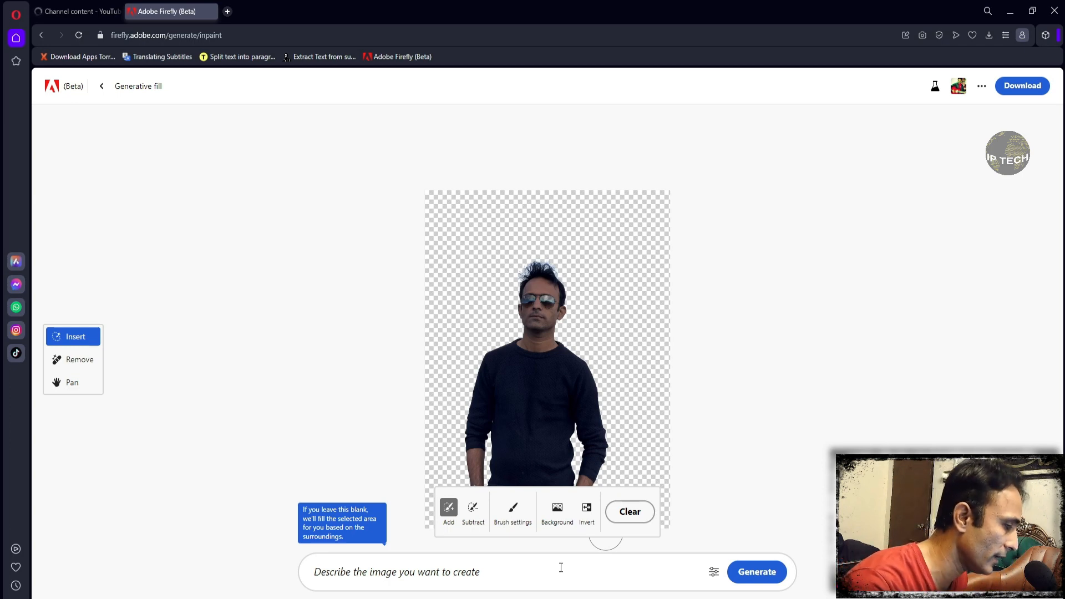
# - Switch to File Explorer, open IMG_7829 copy from the Desktop and place the photo beside the Firefly canvas for comparison
pyautogui.click(535, 578)
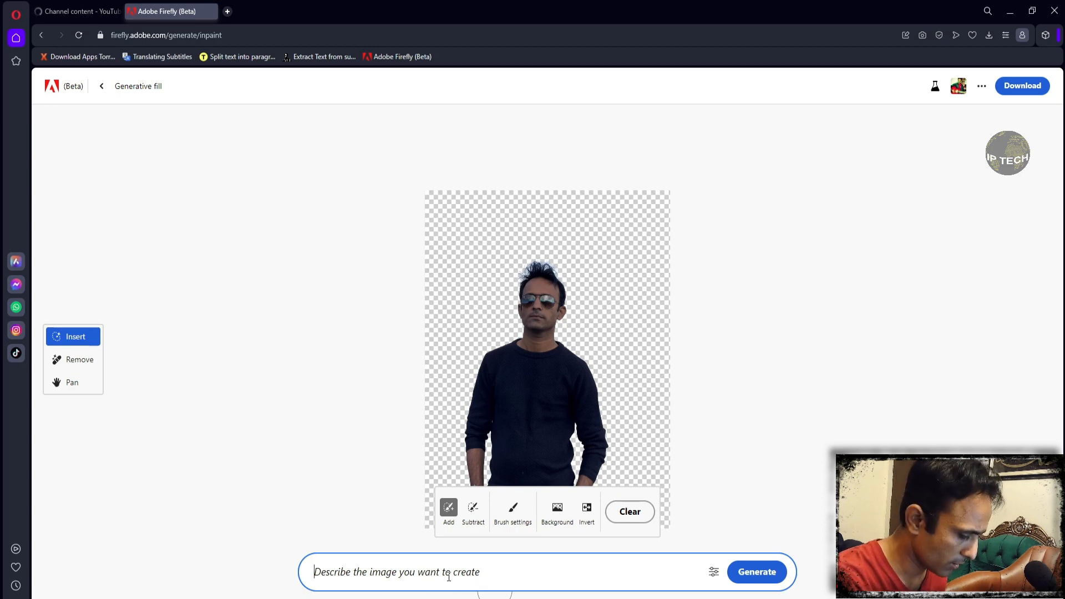
pyautogui.press('super+e')
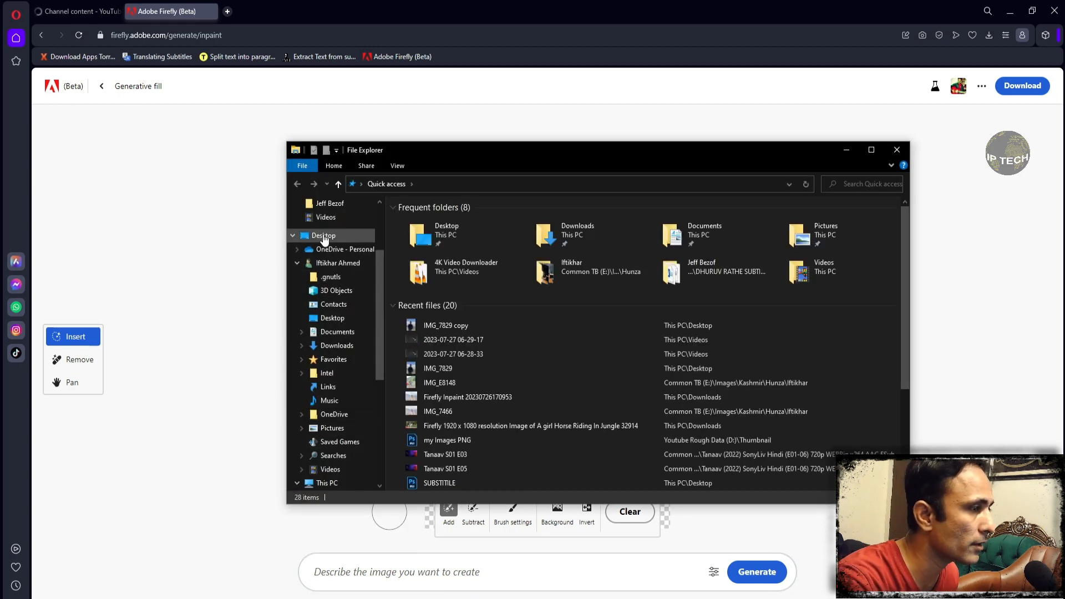
pyautogui.click(324, 236)
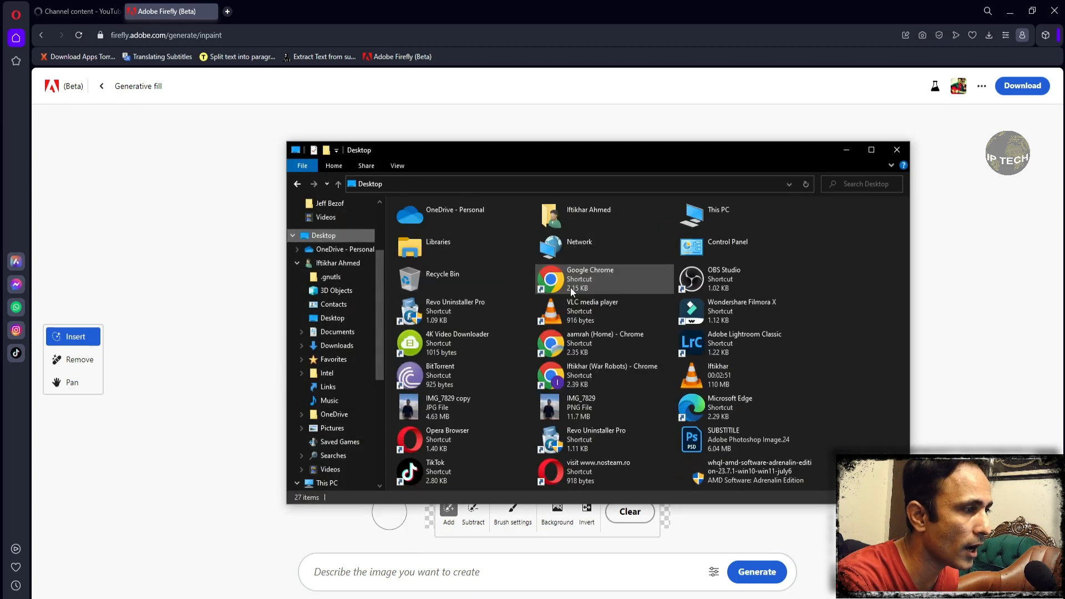
pyautogui.doubleClick(460, 407)
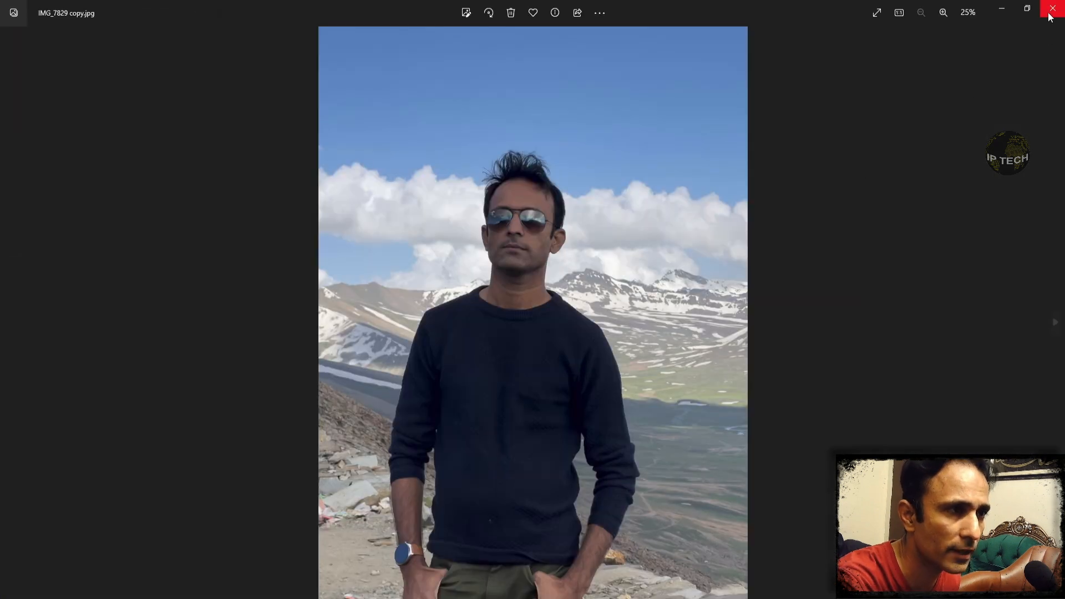
pyautogui.click(1029, 10)
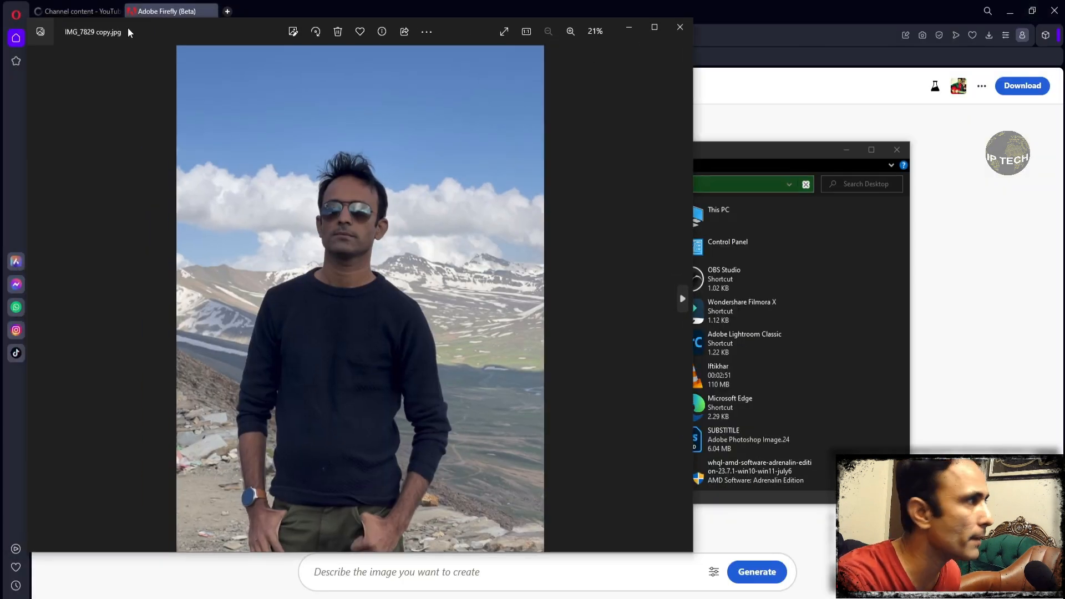
pyautogui.moveTo(173, 43); pyautogui.dragTo(492, 278)
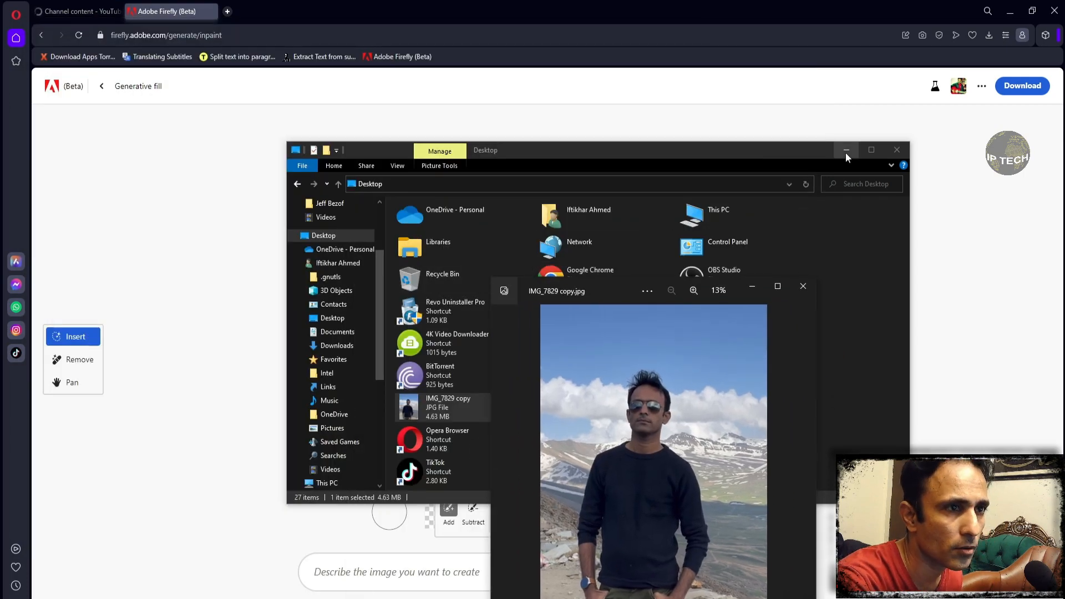
pyautogui.click(845, 150)
pyautogui.moveTo(640, 290); pyautogui.dragTo(194, 184)
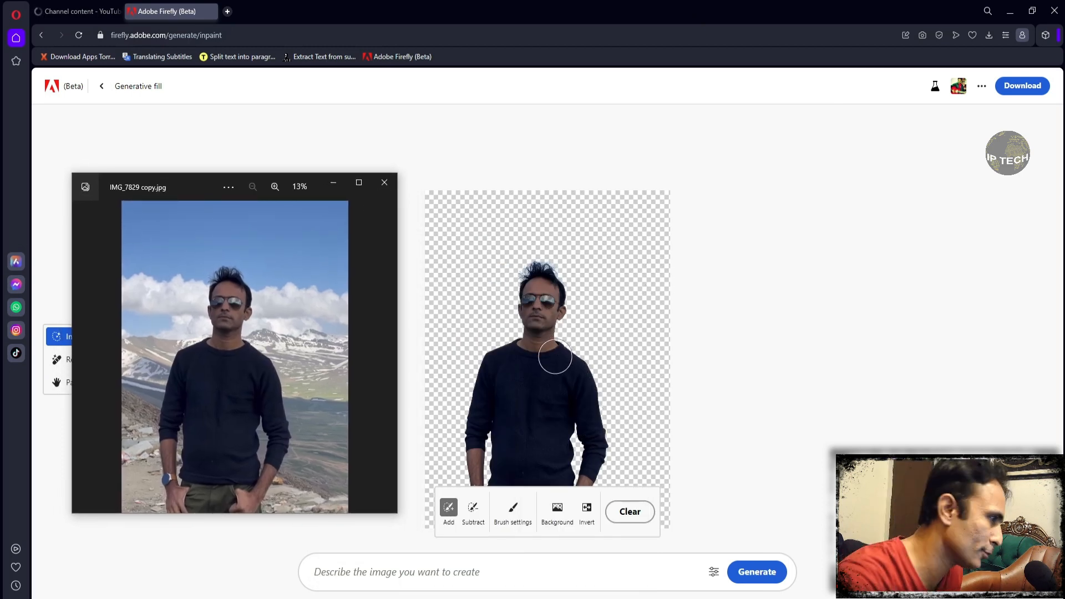
# - Generate a new background for the portrait from the prompt "Newyork city, building, DSLR bokeh,"
pyautogui.click(485, 571)
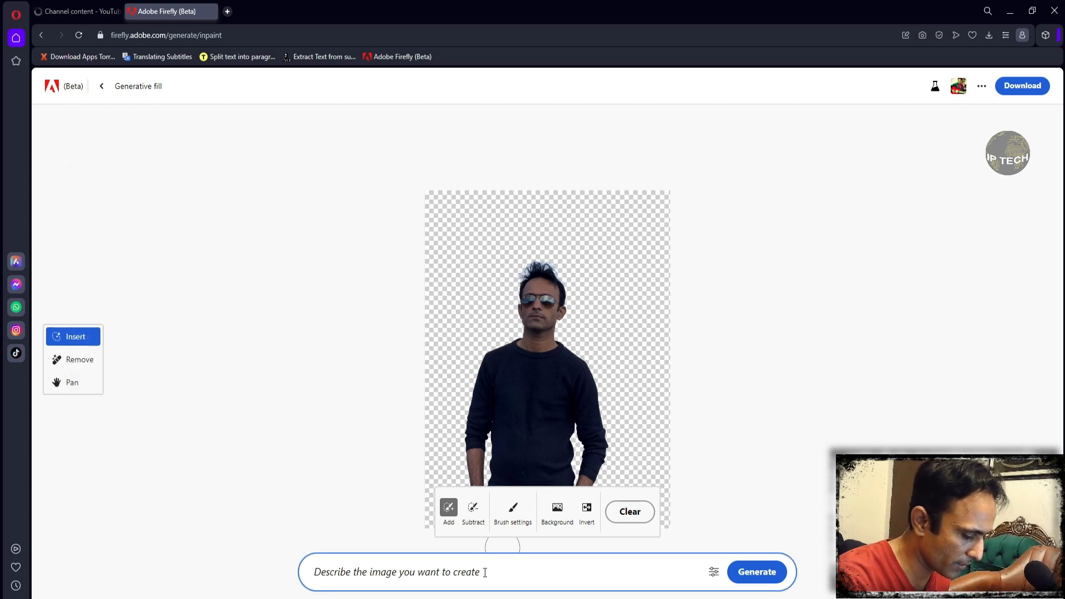
pyautogui.write('Newe')
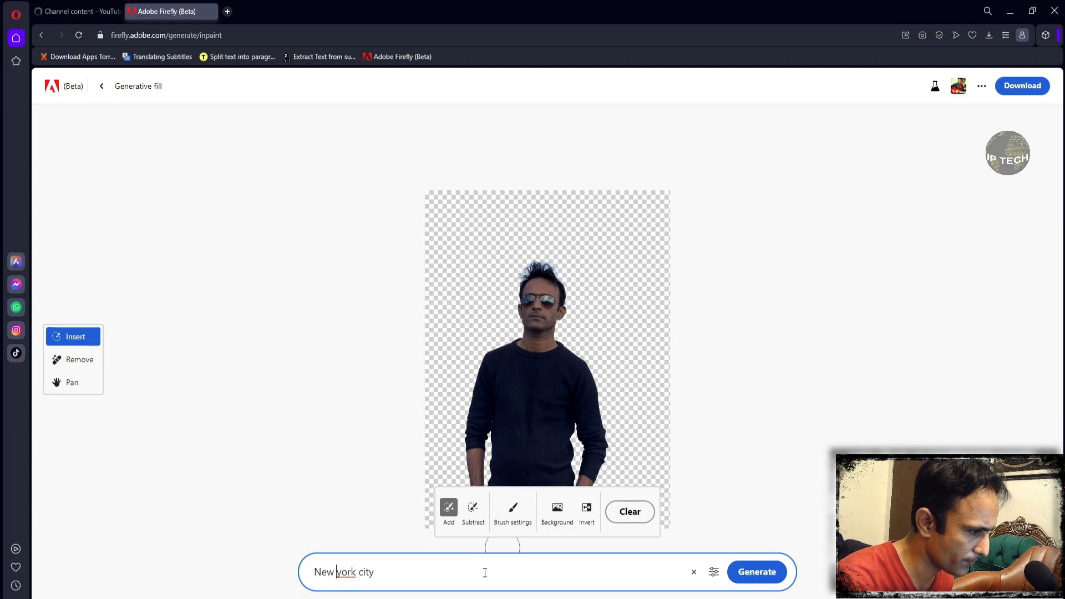
pyautogui.press('BackSpace')
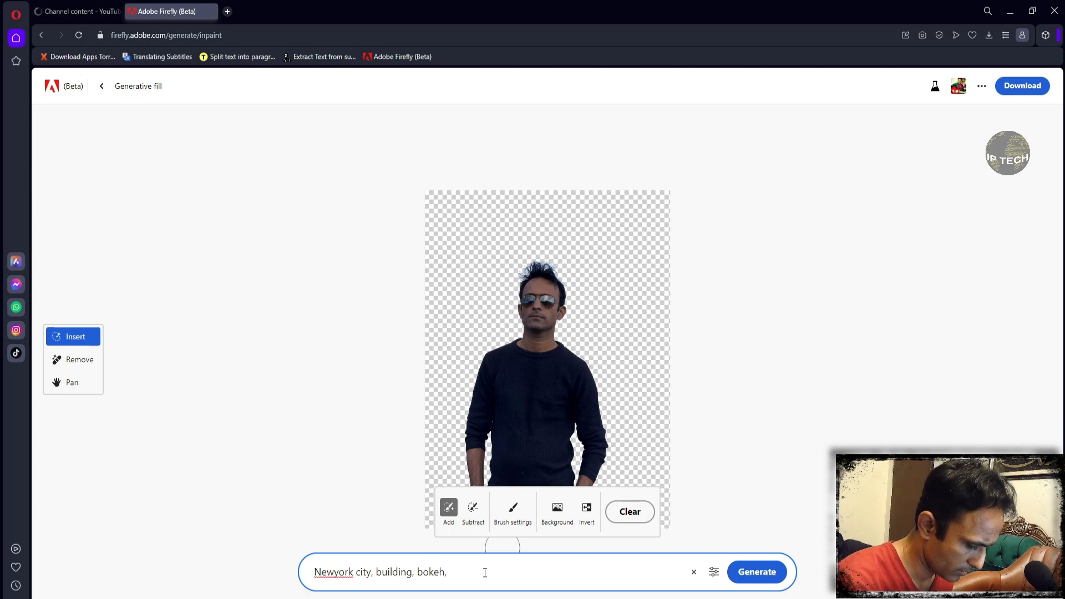
pyautogui.write('DSLR')
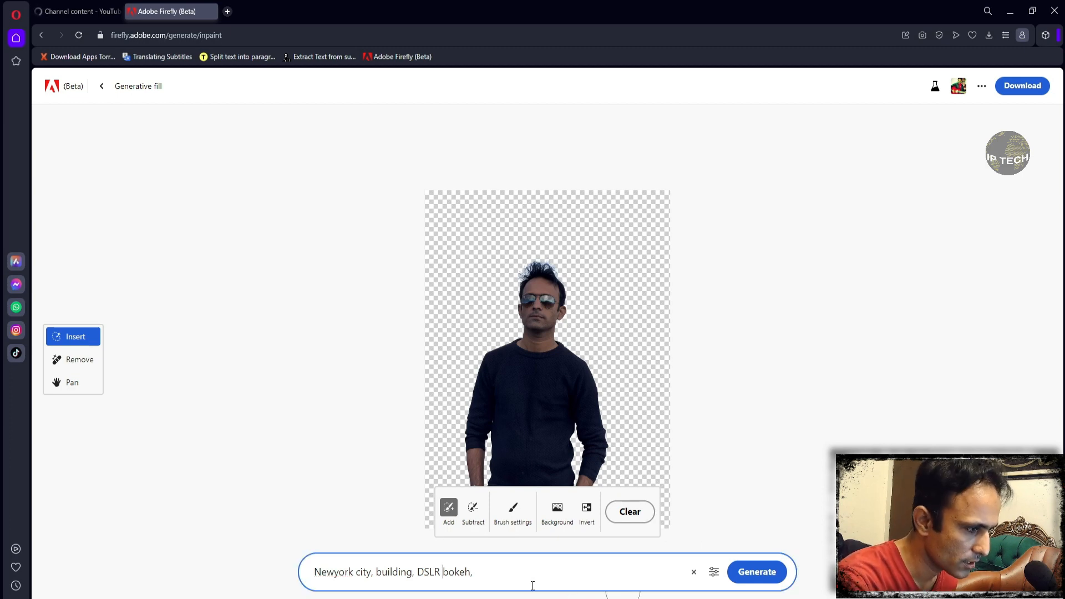
pyautogui.click(758, 574)
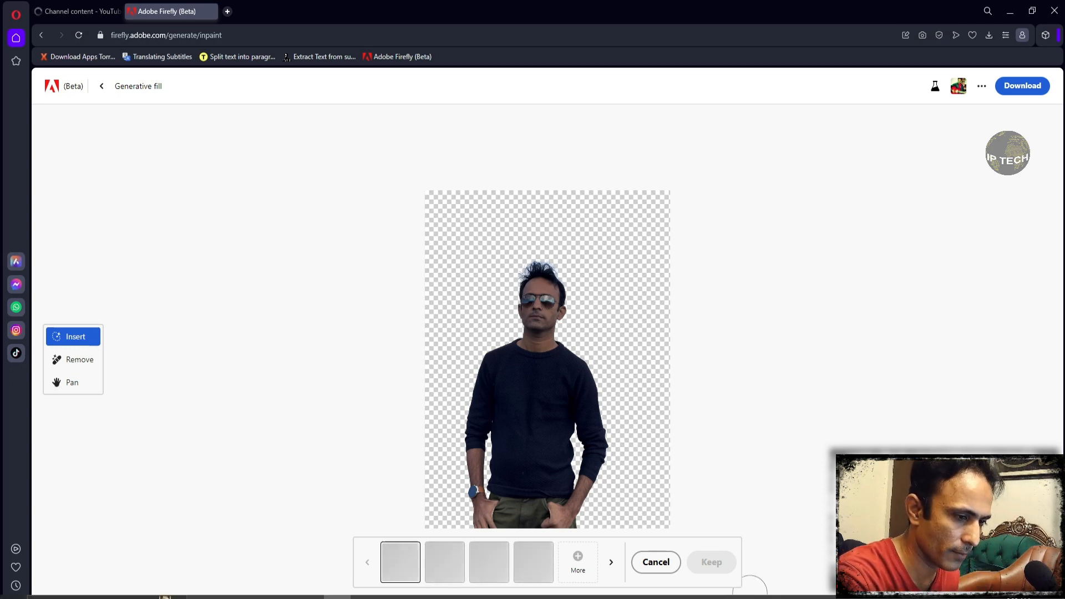
# - Switch to Task Manager, check the computer's memory performance while the images generate, and minimize it
pyautogui.rightClick(739, 598)
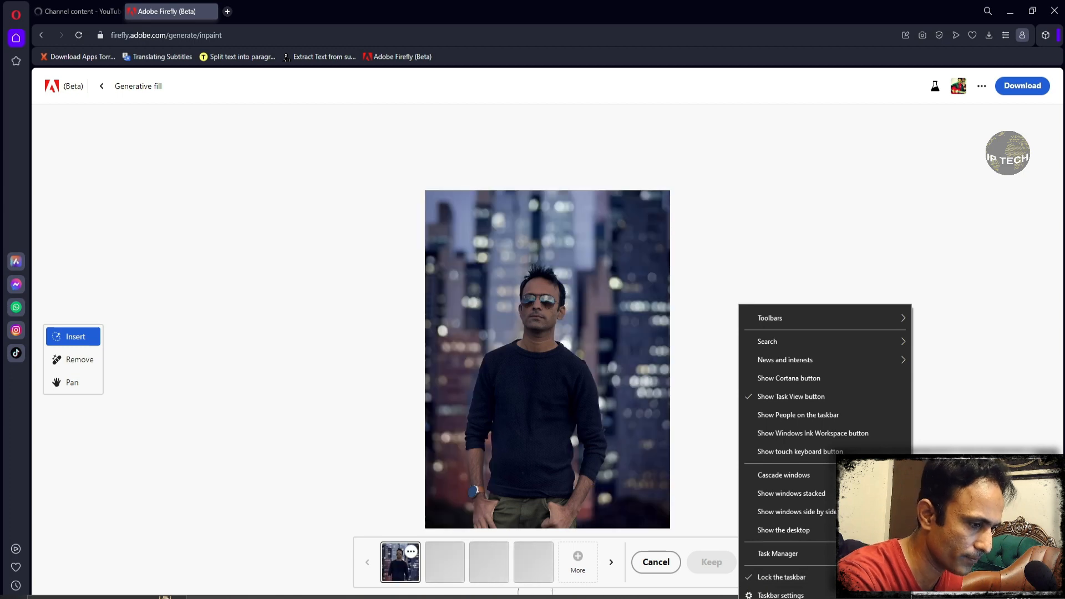
pyautogui.click(777, 553)
pyautogui.moveTo(537, 14); pyautogui.dragTo(675, 44)
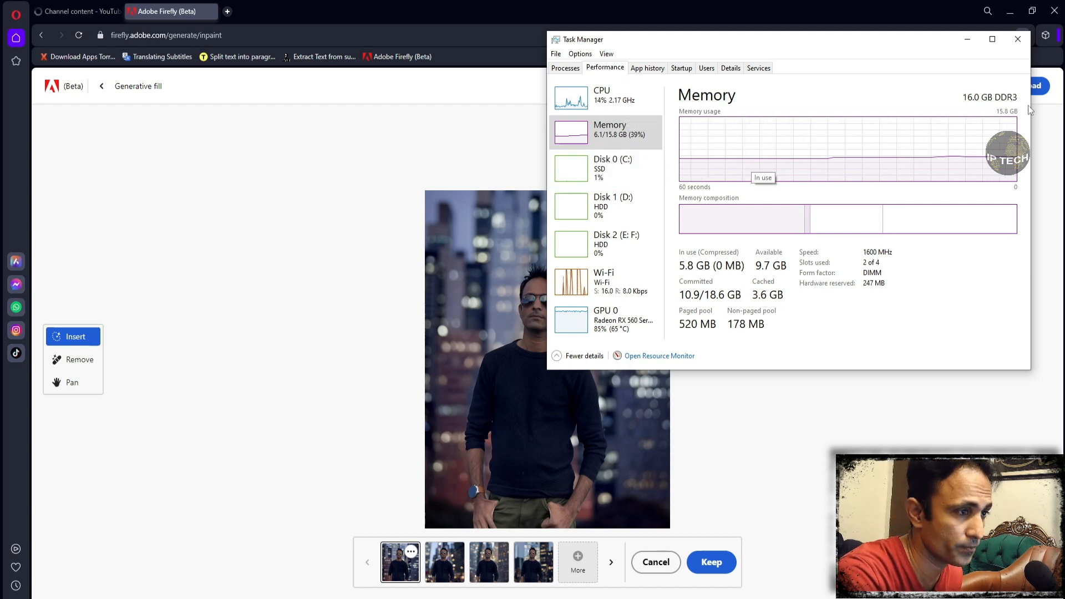
pyautogui.click(965, 40)
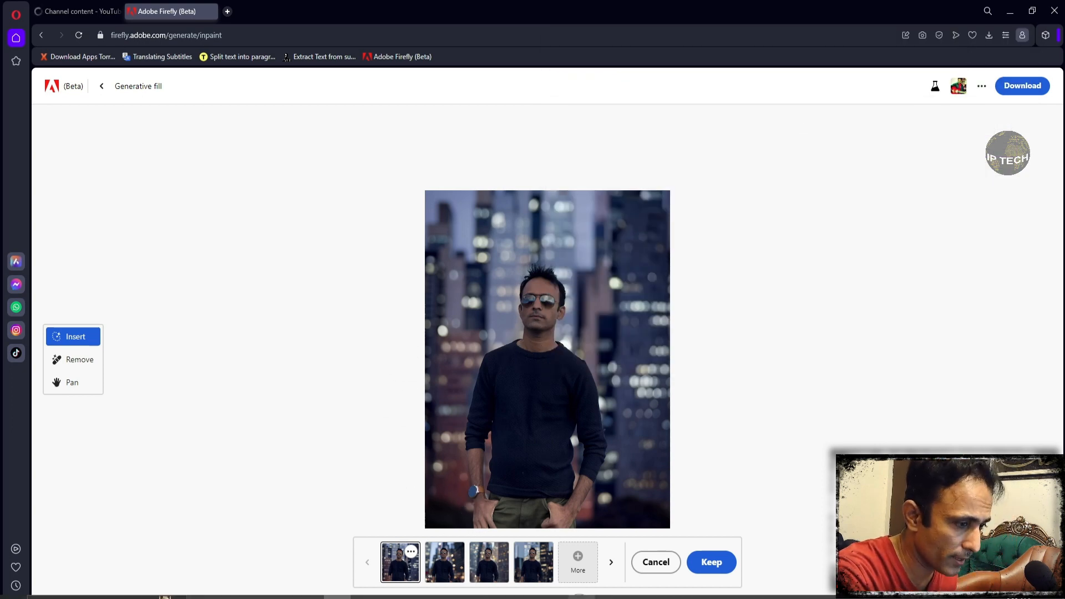
# - Compare the four New York background variations with each other and with the original photo, and cancel the generated results
pyautogui.click(580, 598)
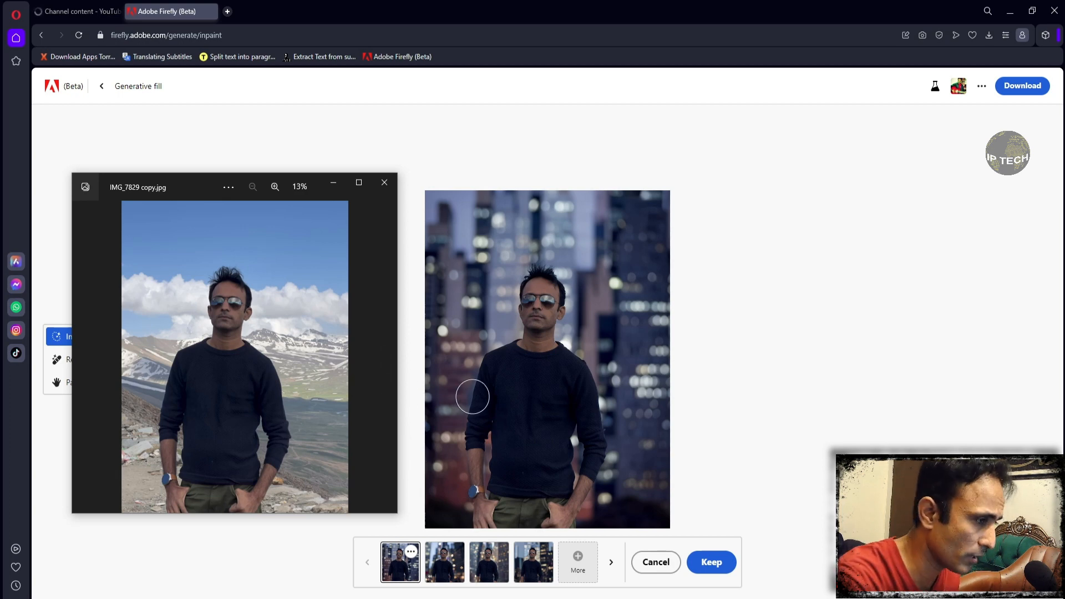
pyautogui.click(441, 565)
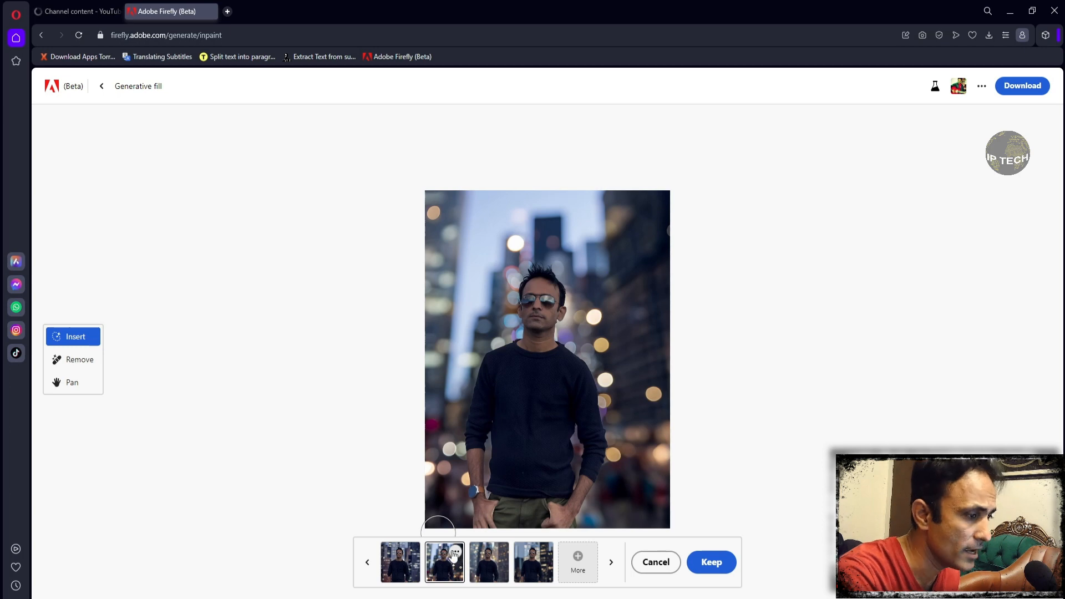
pyautogui.click(395, 560)
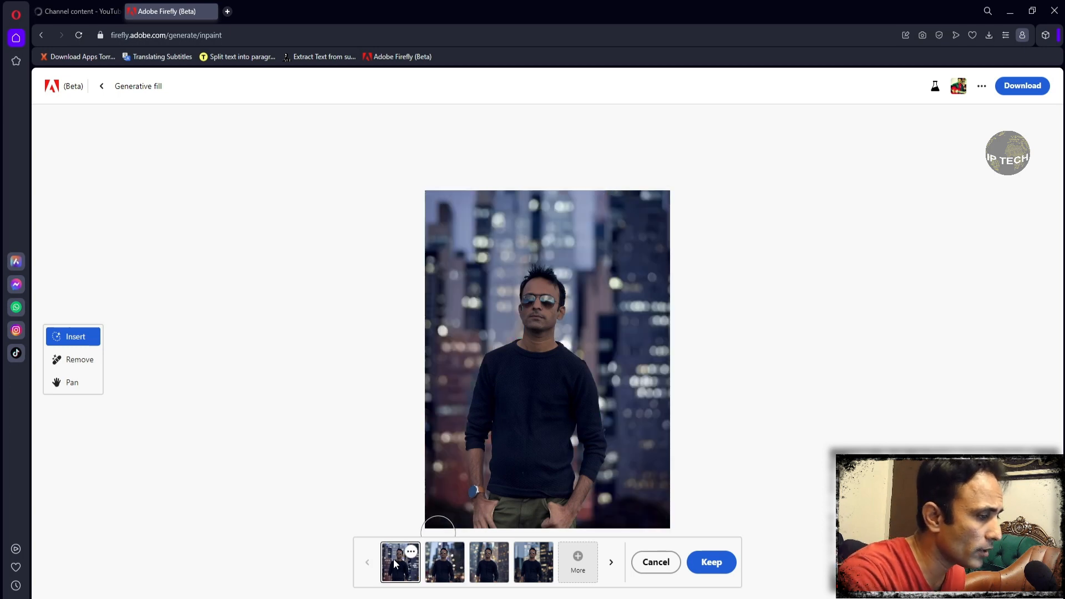
pyautogui.click(432, 572)
pyautogui.click(491, 574)
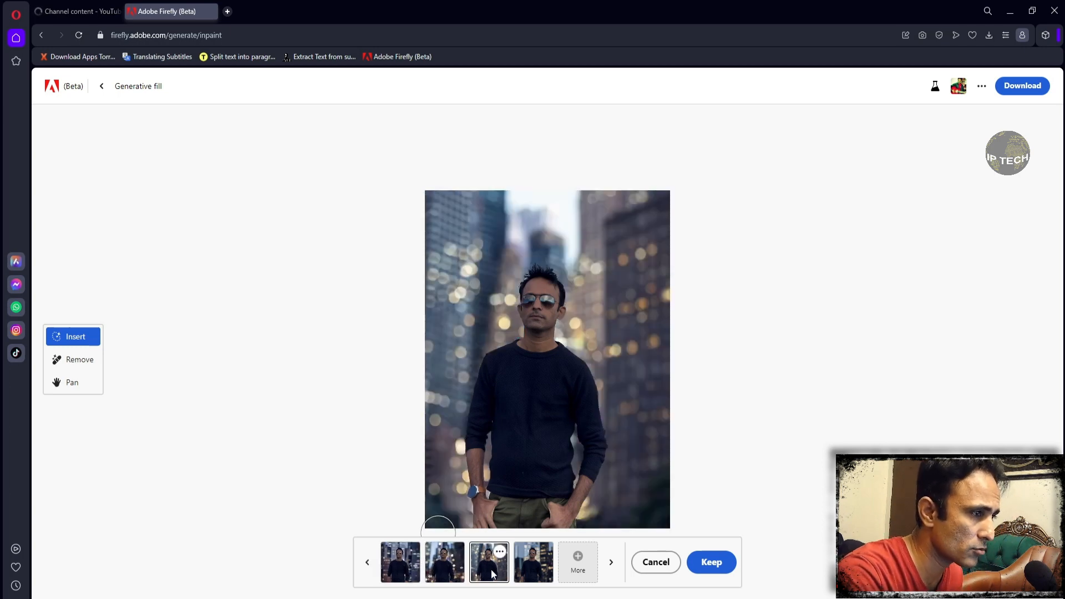
pyautogui.click(527, 576)
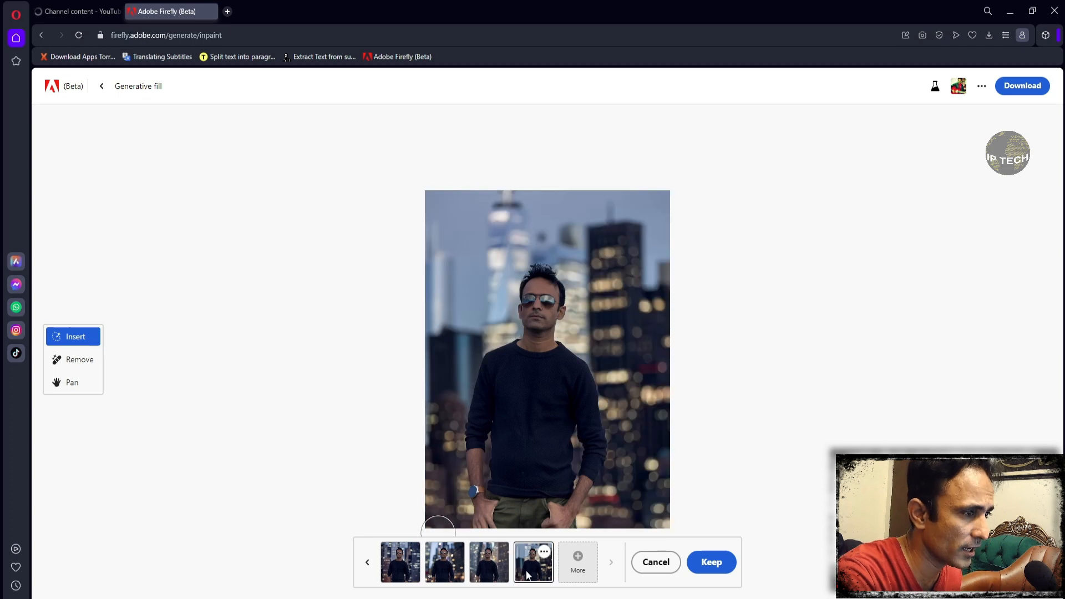
pyautogui.click(407, 577)
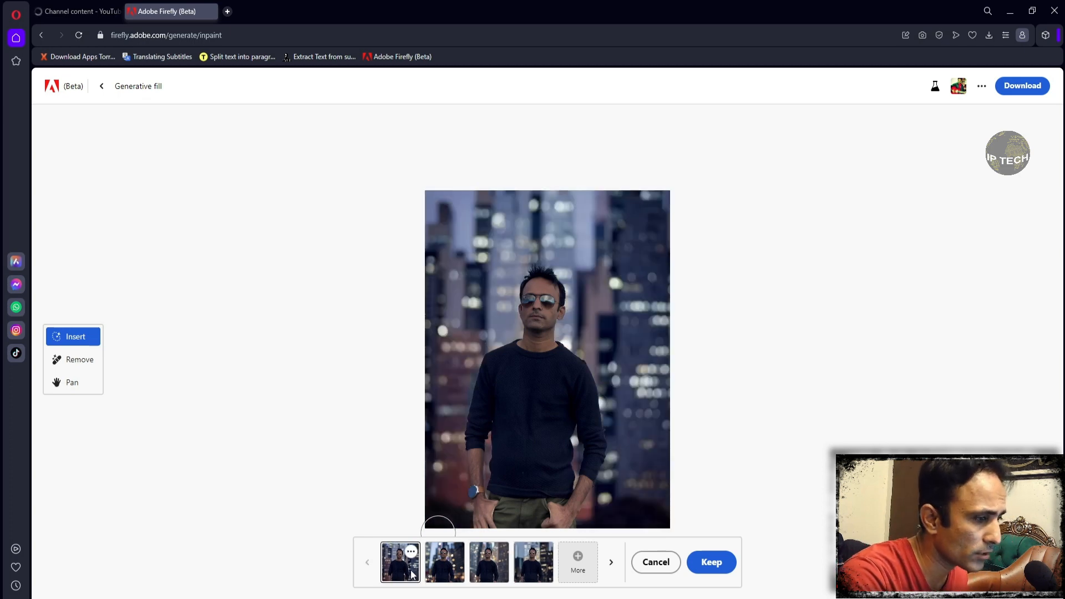
pyautogui.click(533, 571)
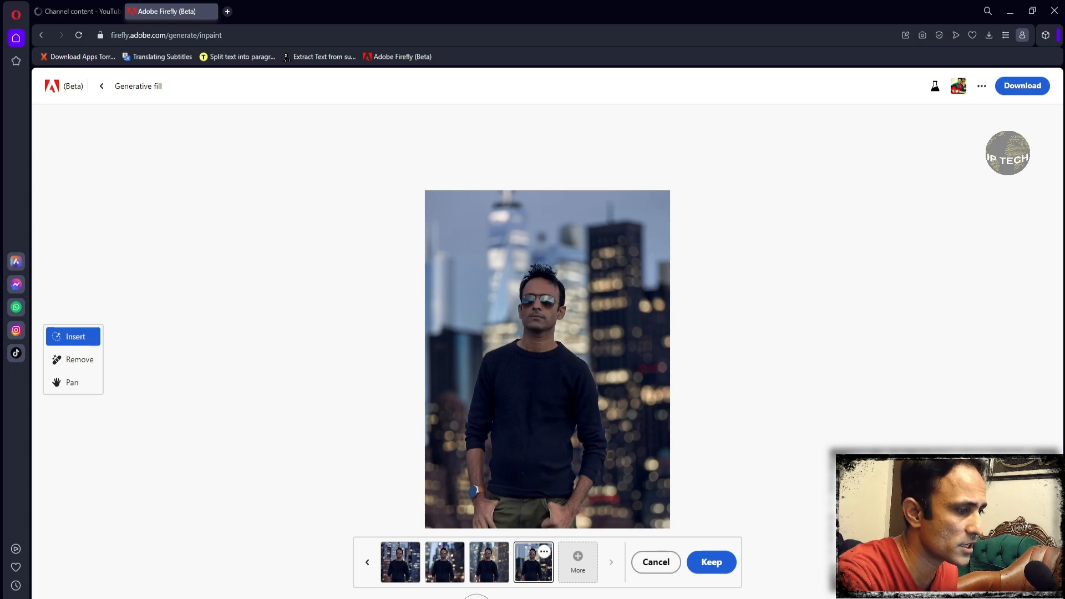
pyautogui.click(448, 571)
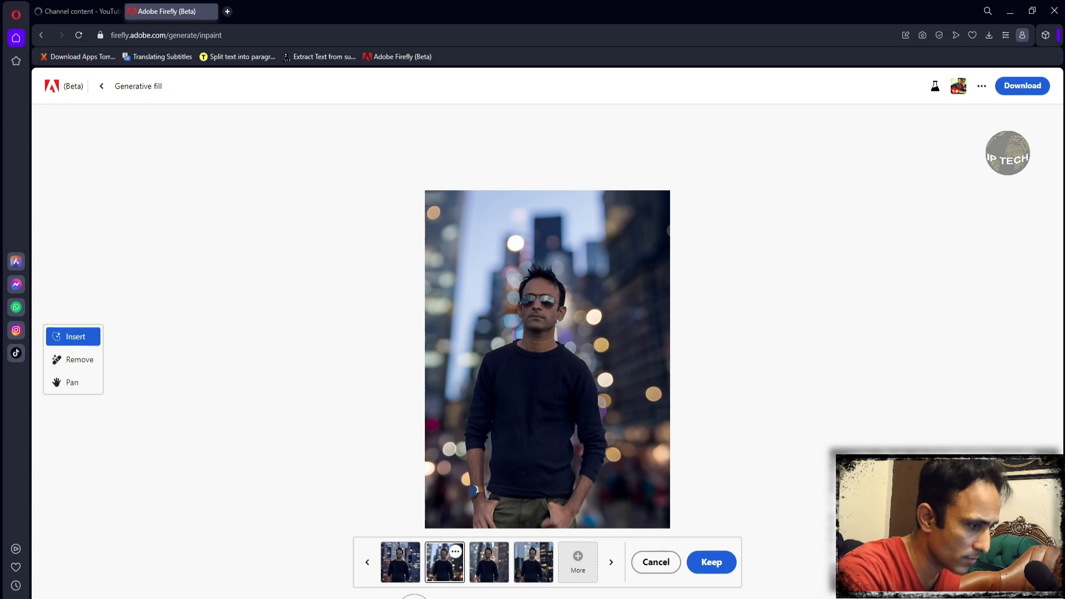
pyautogui.click(397, 576)
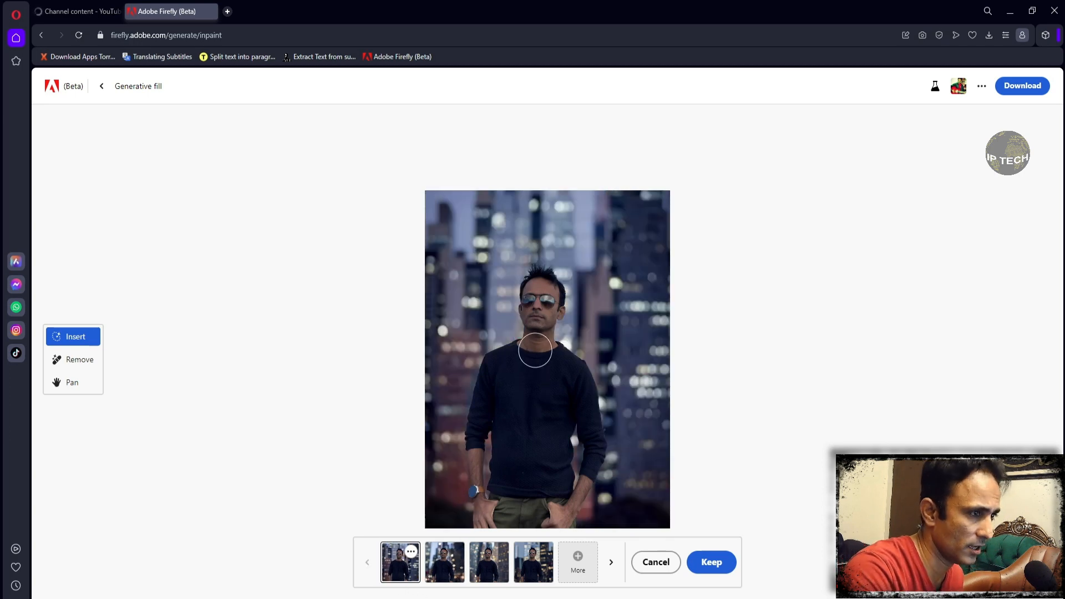
pyautogui.click(452, 577)
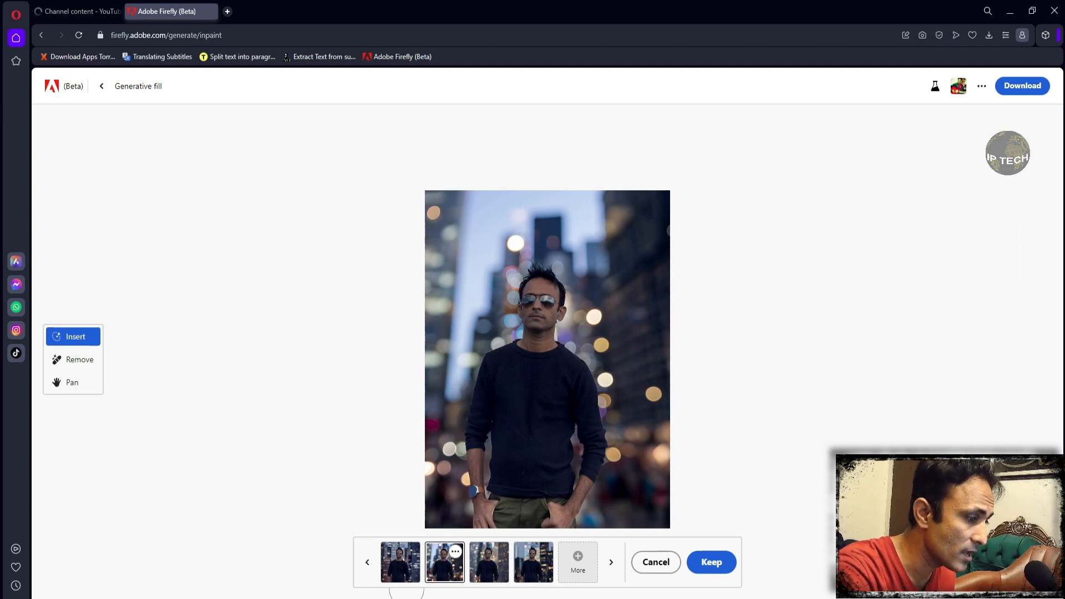
pyautogui.click(399, 576)
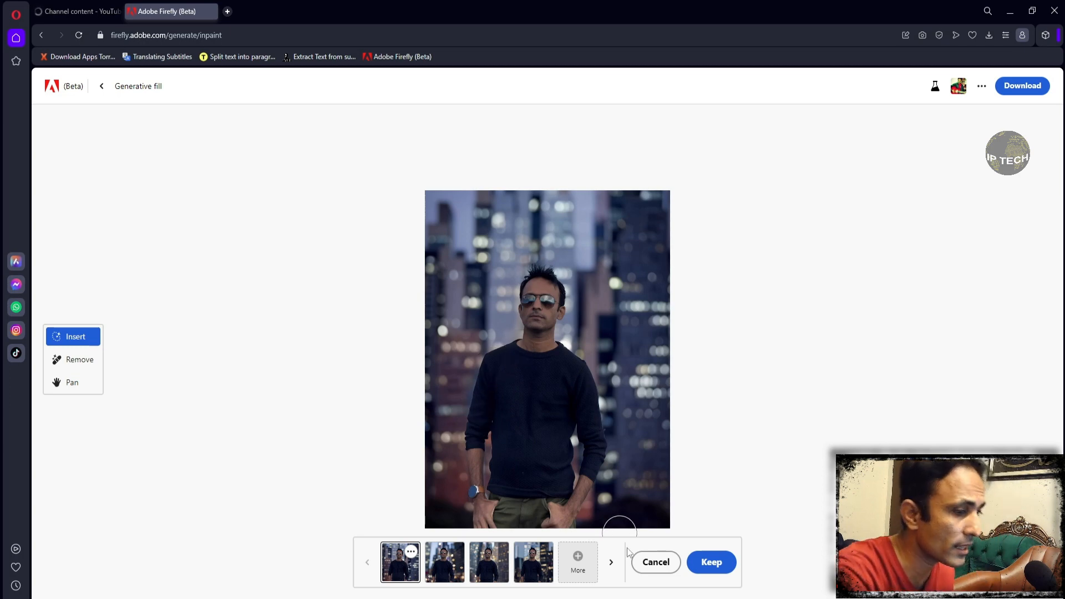
pyautogui.click(656, 563)
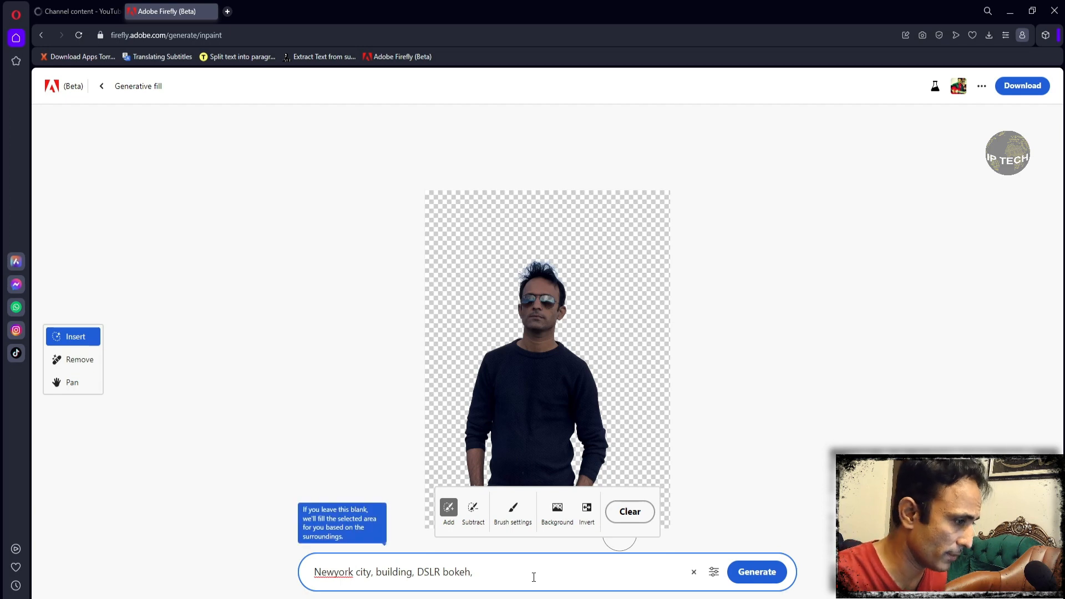
# - Replace the prompt with "village night lights, mountain" and generate new backgrounds
pyautogui.hotkey('ctrl', 'a')
pyautogui.press('BackSpace')
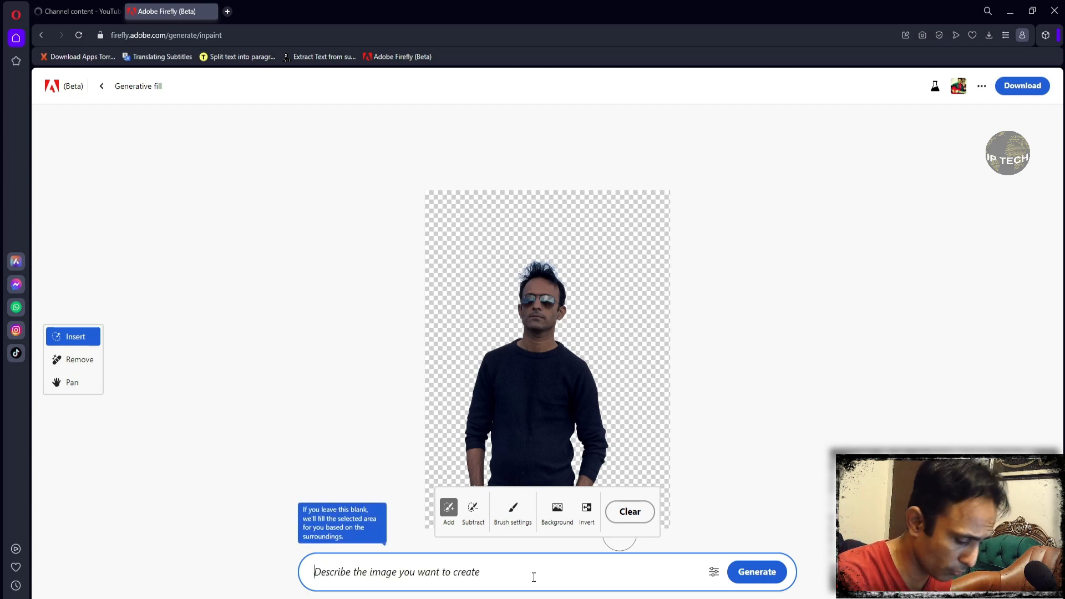
pyautogui.write('vill')
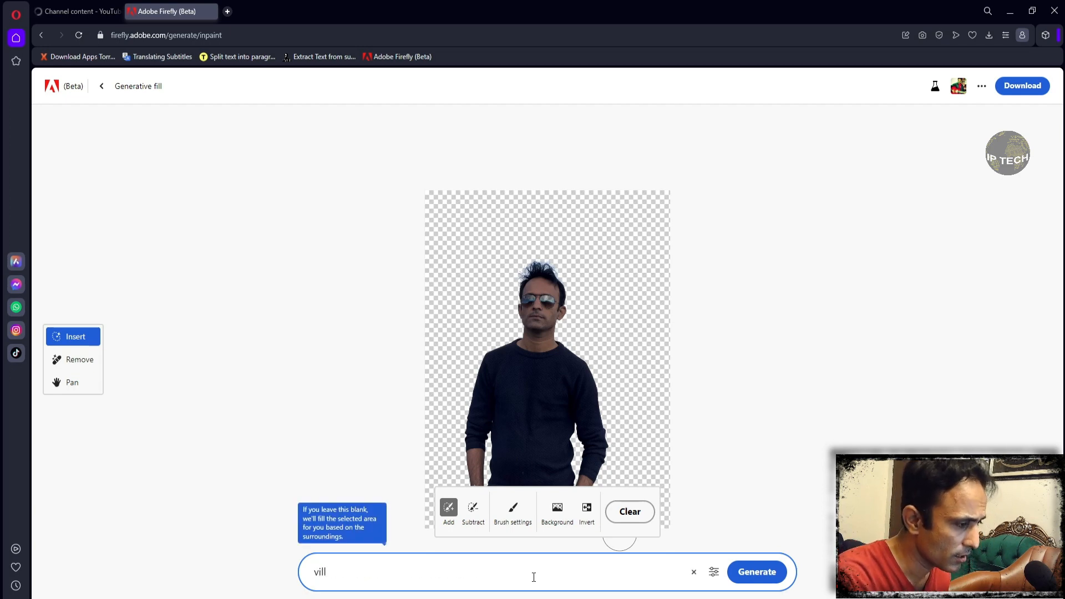
pyautogui.write('age')
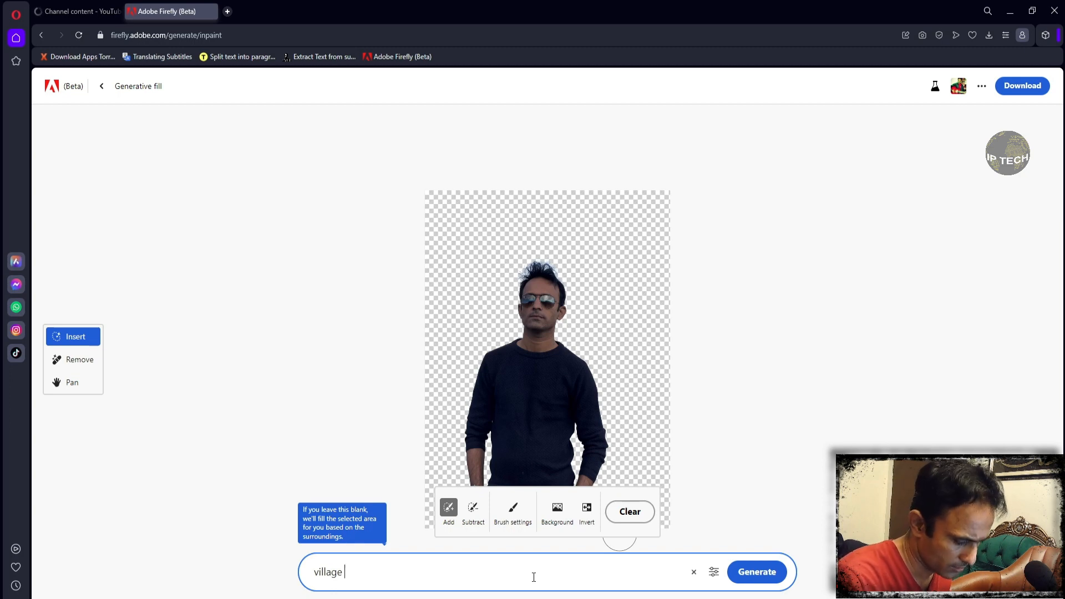
pyautogui.write(' night li')
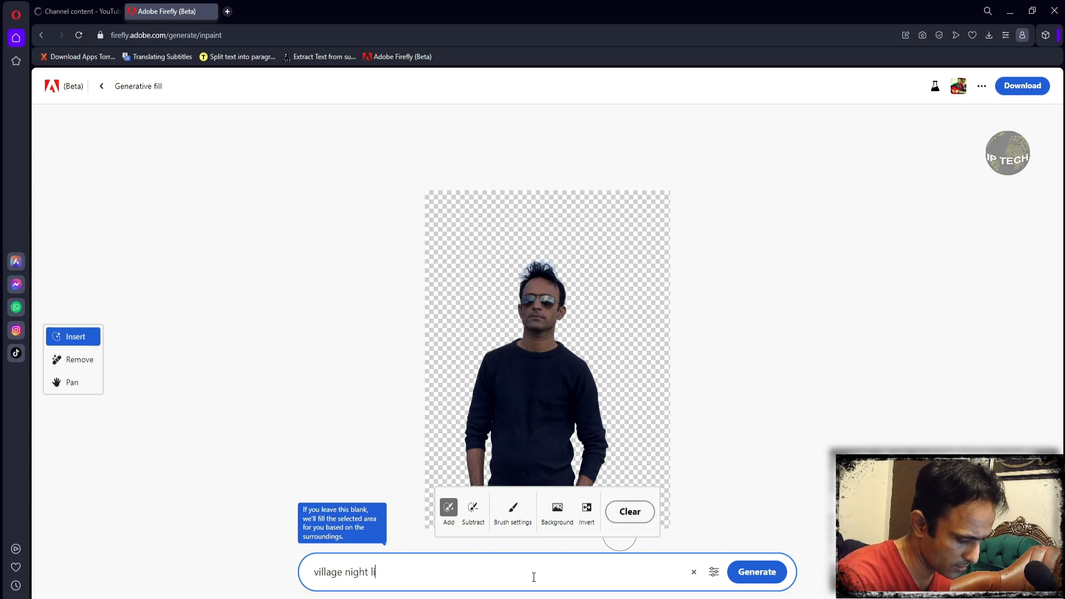
pyautogui.write('ghts')
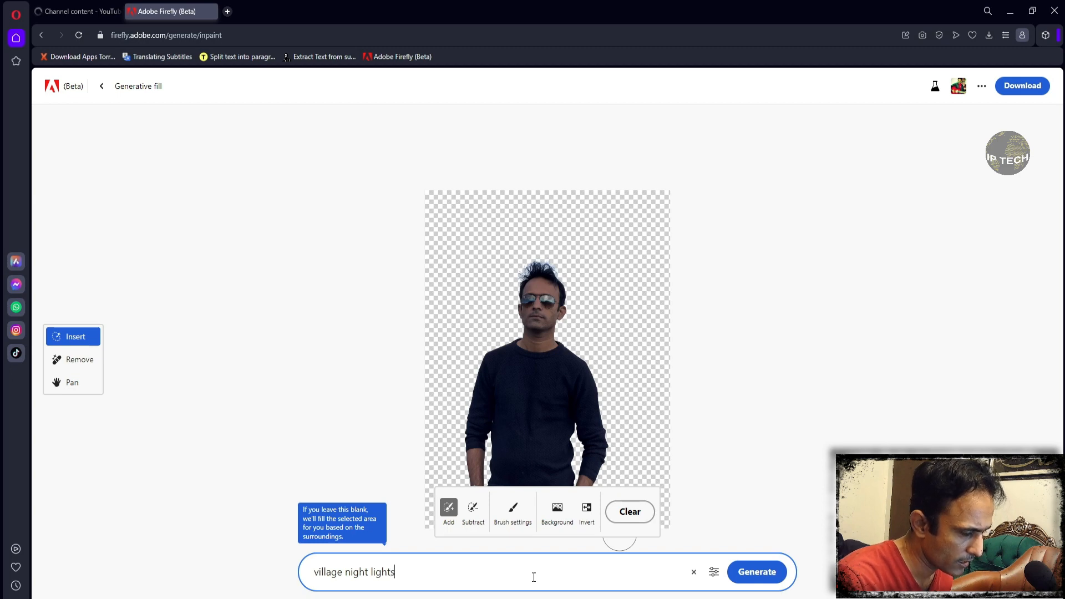
pyautogui.write(', mountain')
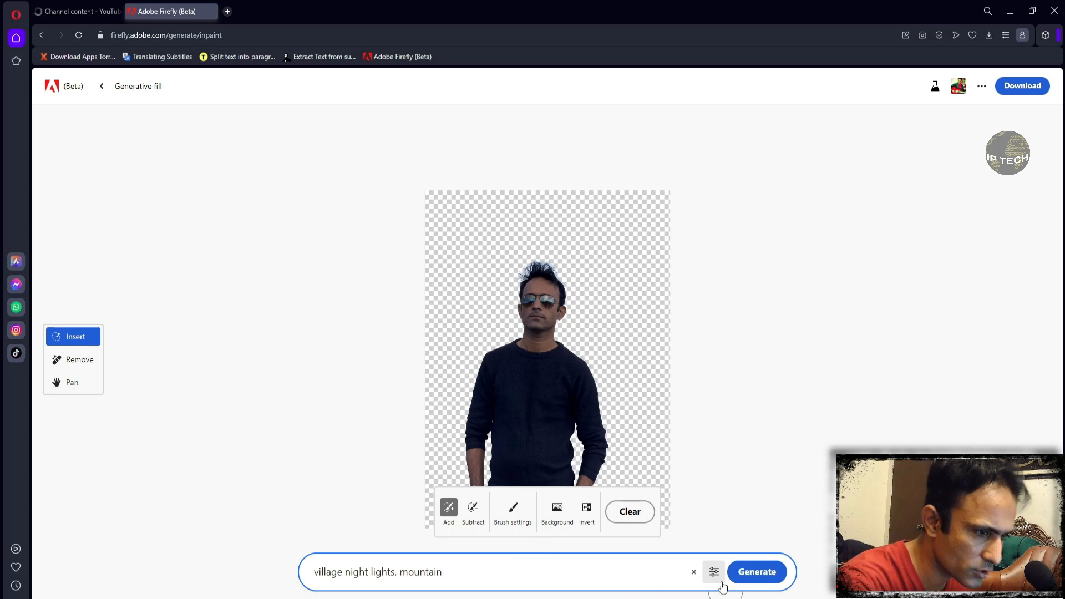
pyautogui.click(760, 575)
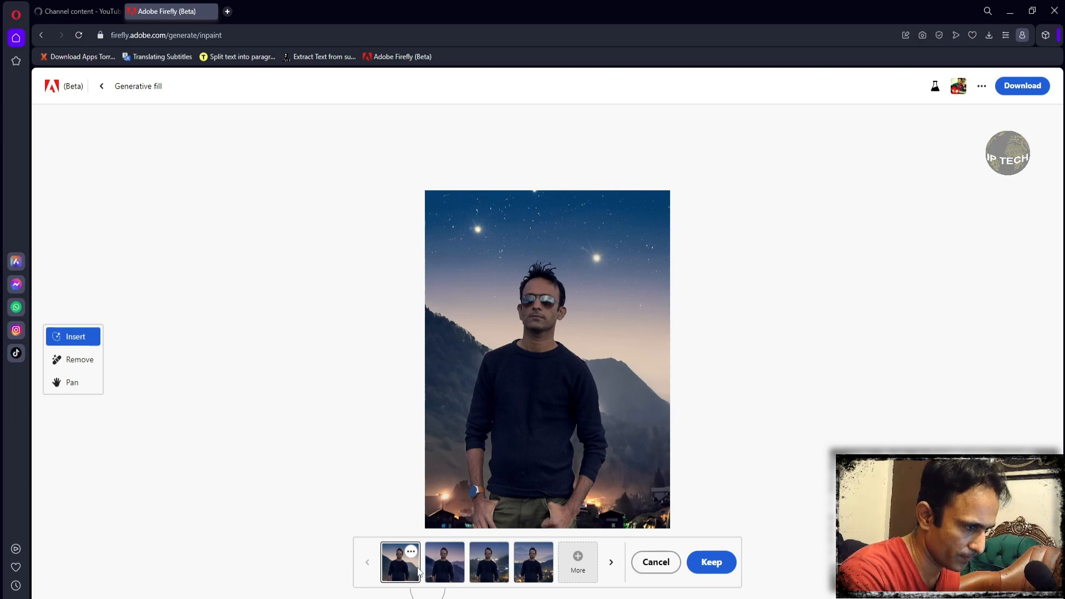
# - Look through the four village and mountain background variations and cancel the generated results
pyautogui.click(440, 561)
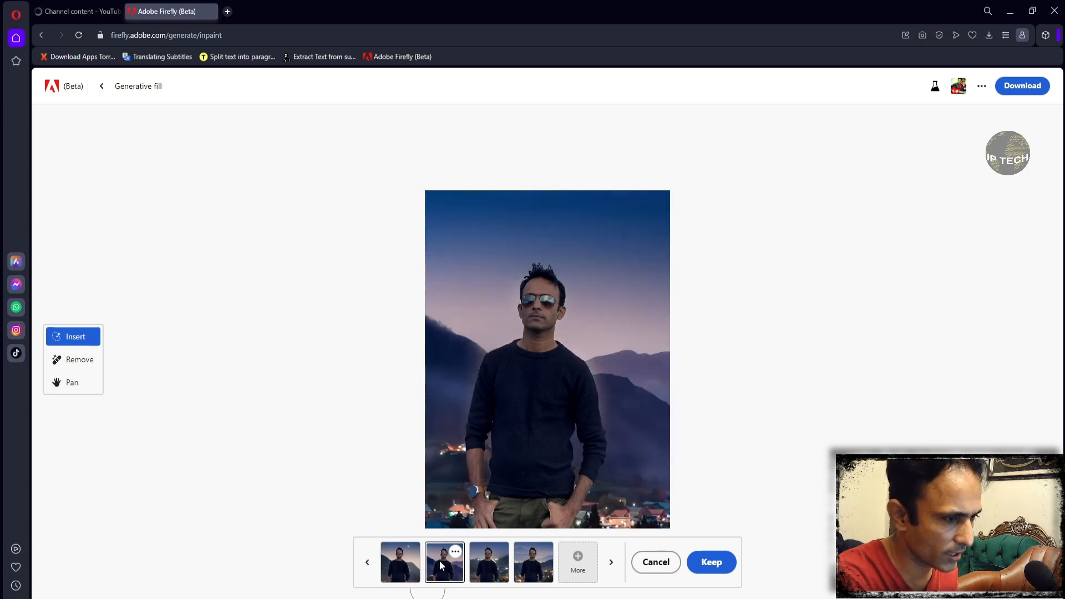
pyautogui.click(491, 565)
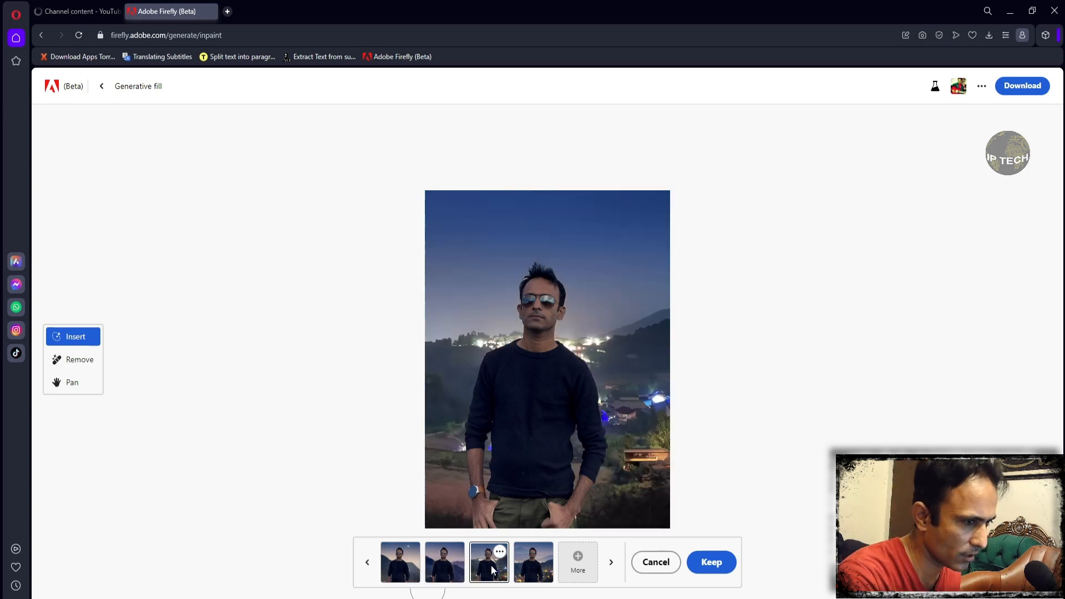
pyautogui.click(531, 565)
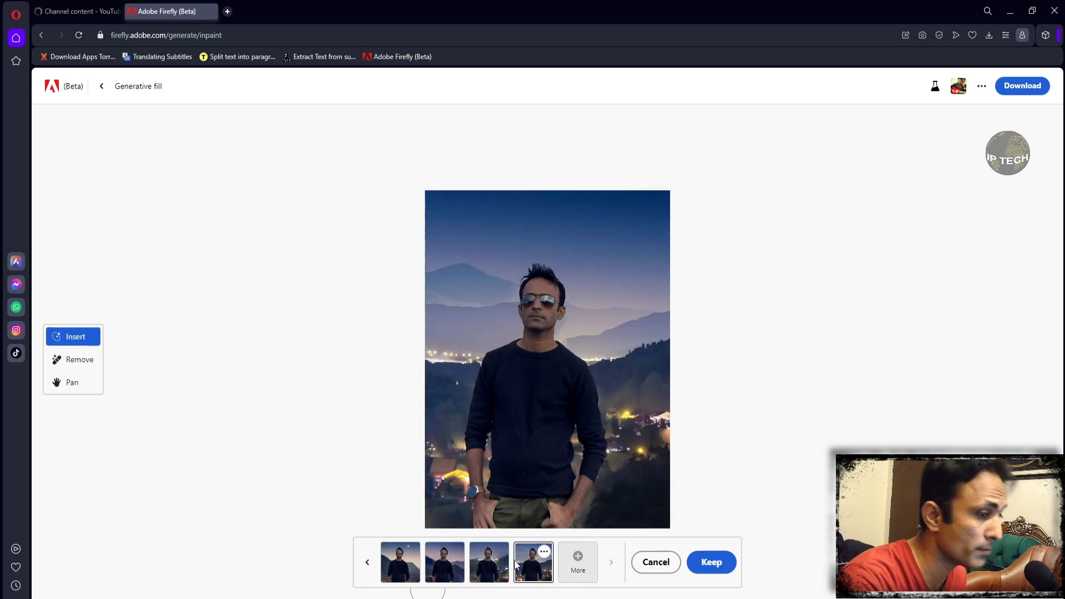
pyautogui.click(650, 562)
# - Replace the prompt with "road traffic people walking" and generate new backgrounds for the portrait
pyautogui.click(519, 569)
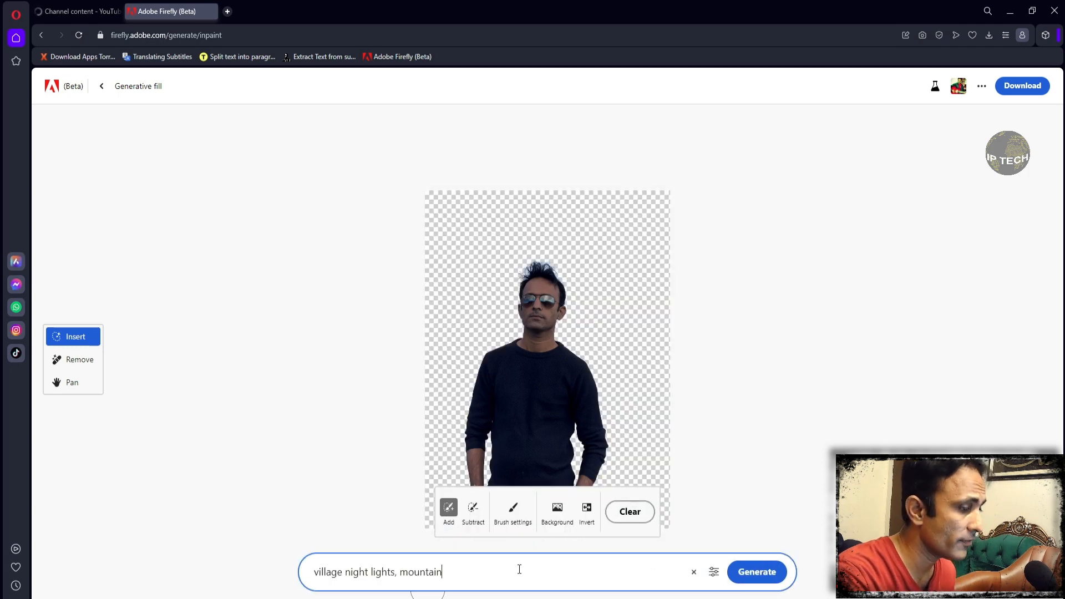
pyautogui.hotkey('ctrl', 'a')
pyautogui.press('BackSpace')
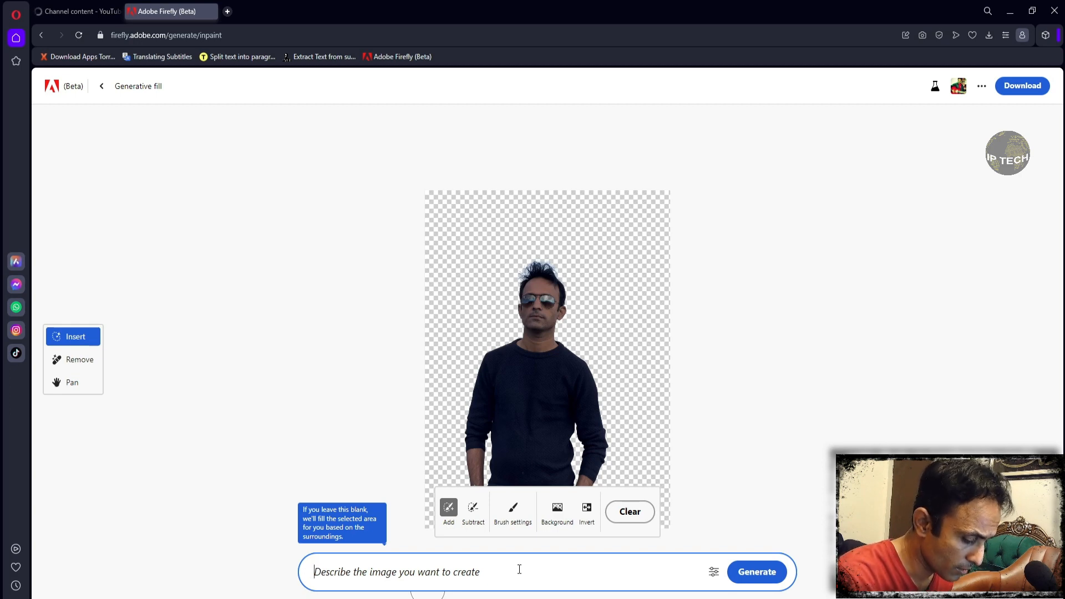
pyautogui.write('a')
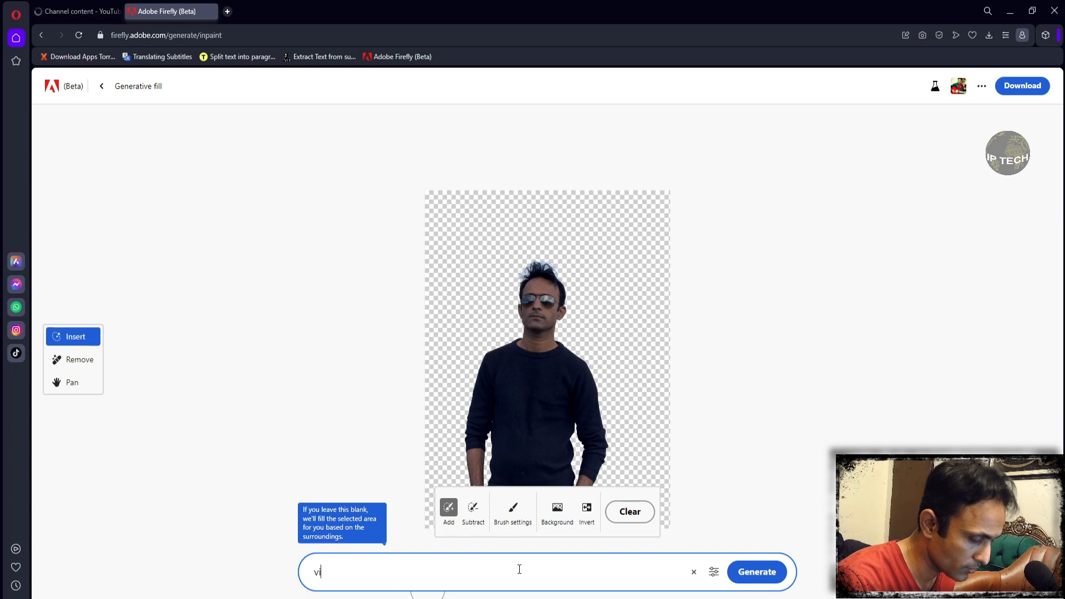
pyautogui.press('BackSpace')
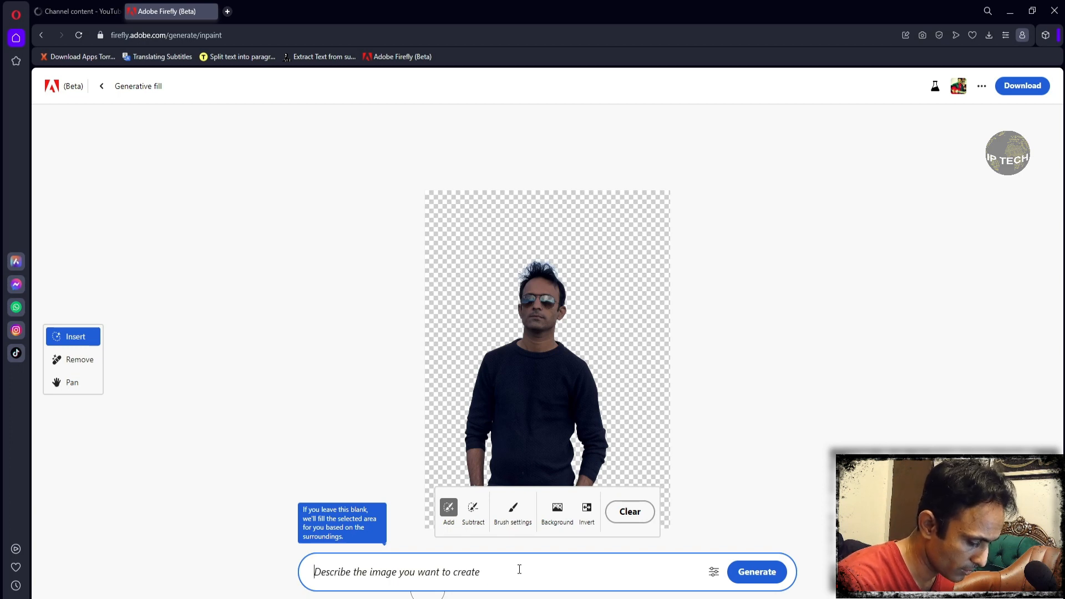
pyautogui.write('road ')
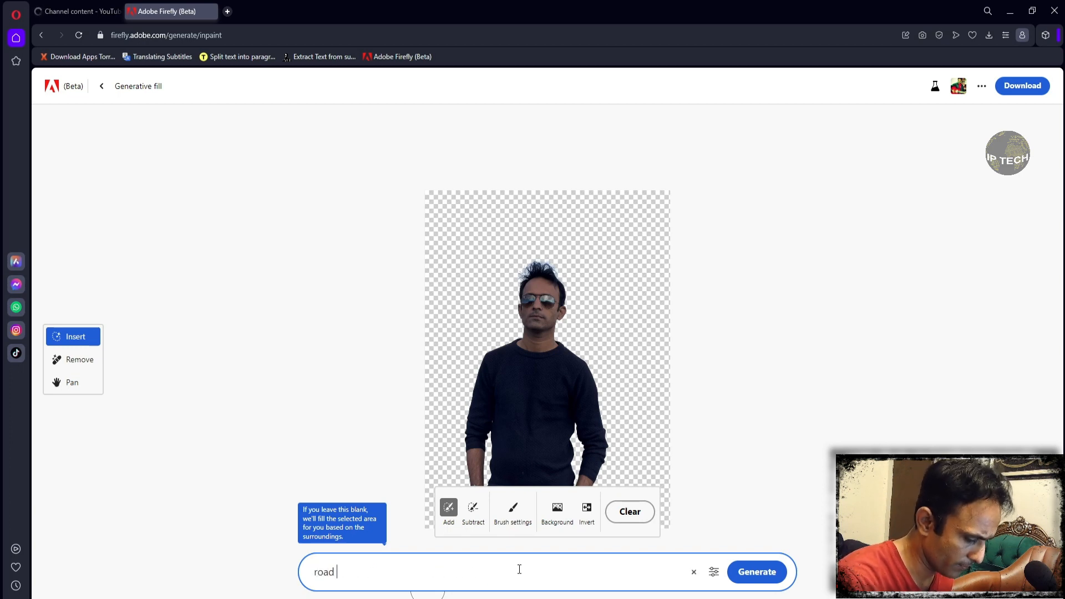
pyautogui.write('traffic')
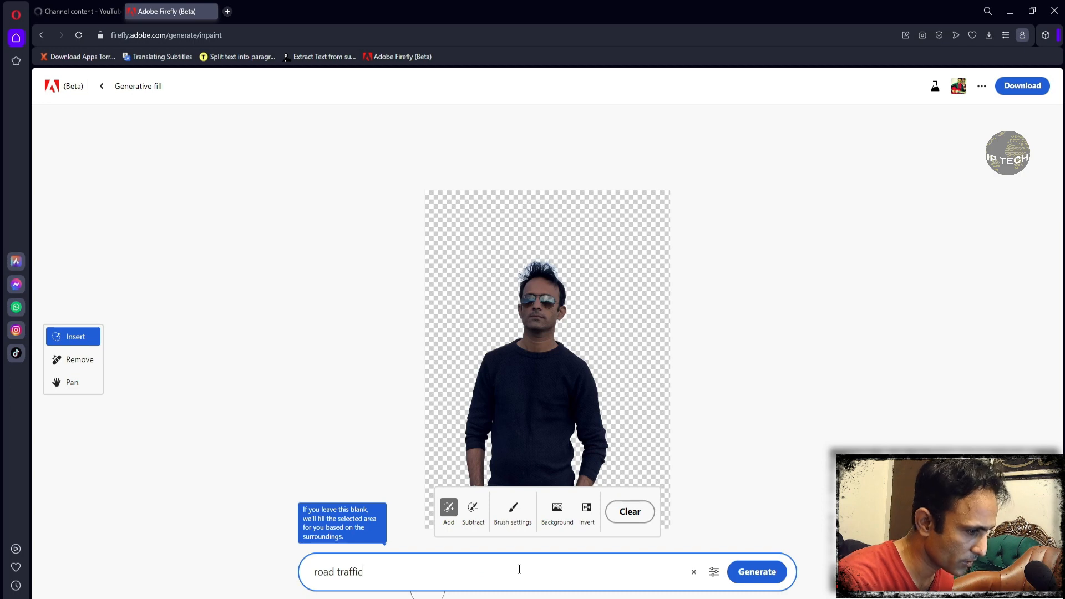
pyautogui.write(' pea')
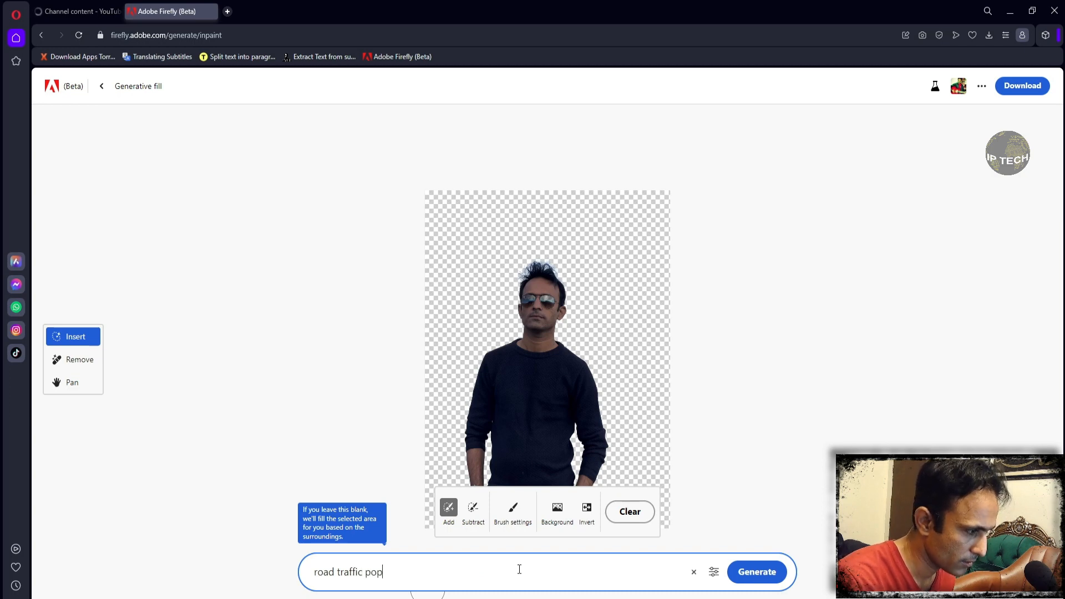
pyautogui.press('BackSpace')
pyautogui.press('BackSpace')
pyautogui.write('eople wal')
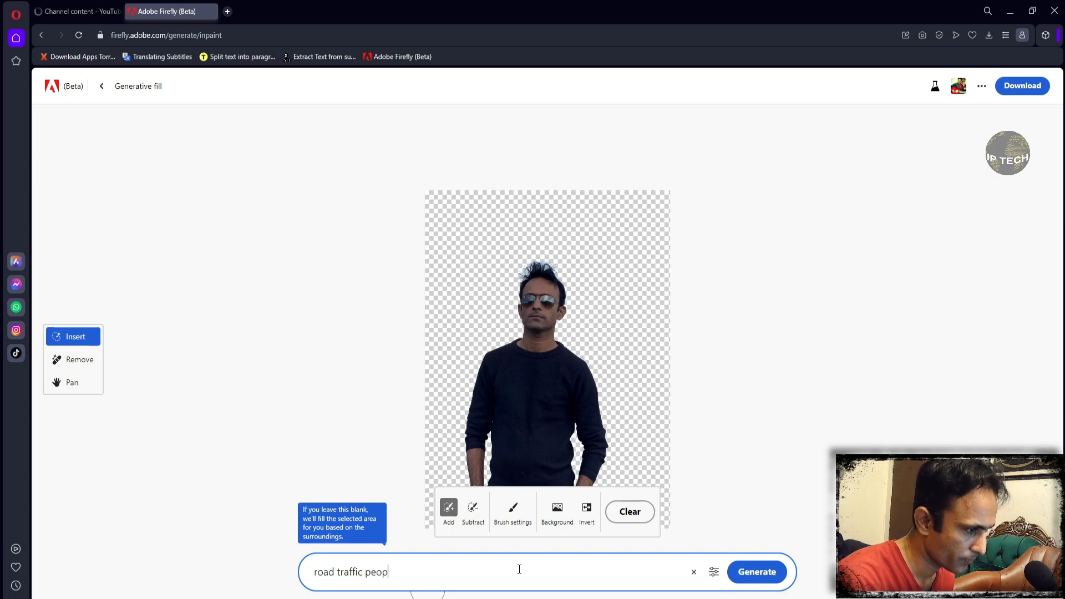
pyautogui.write('king')
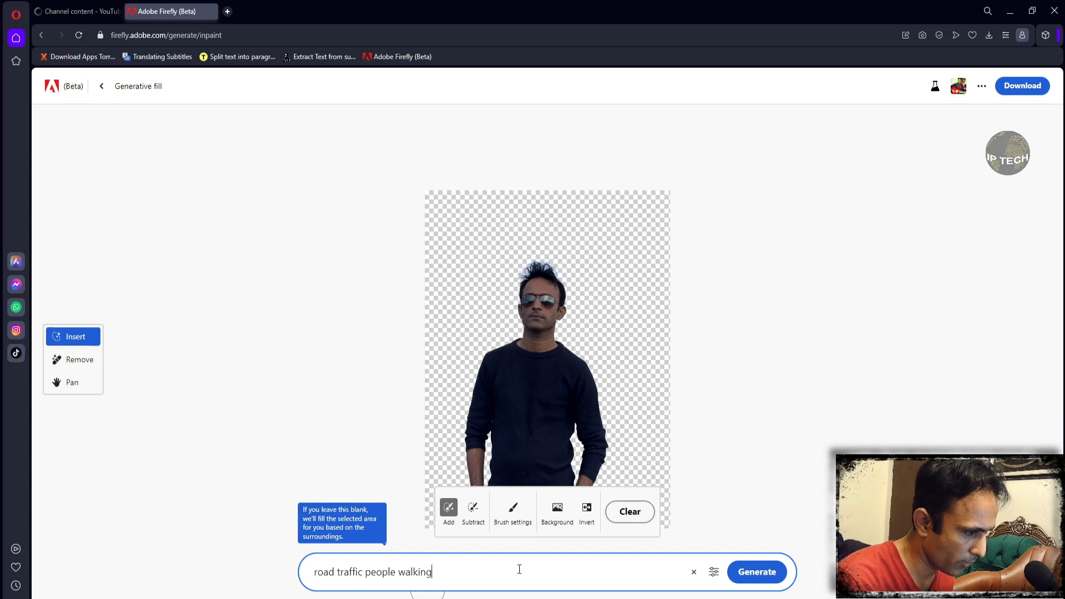
pyautogui.click(750, 577)
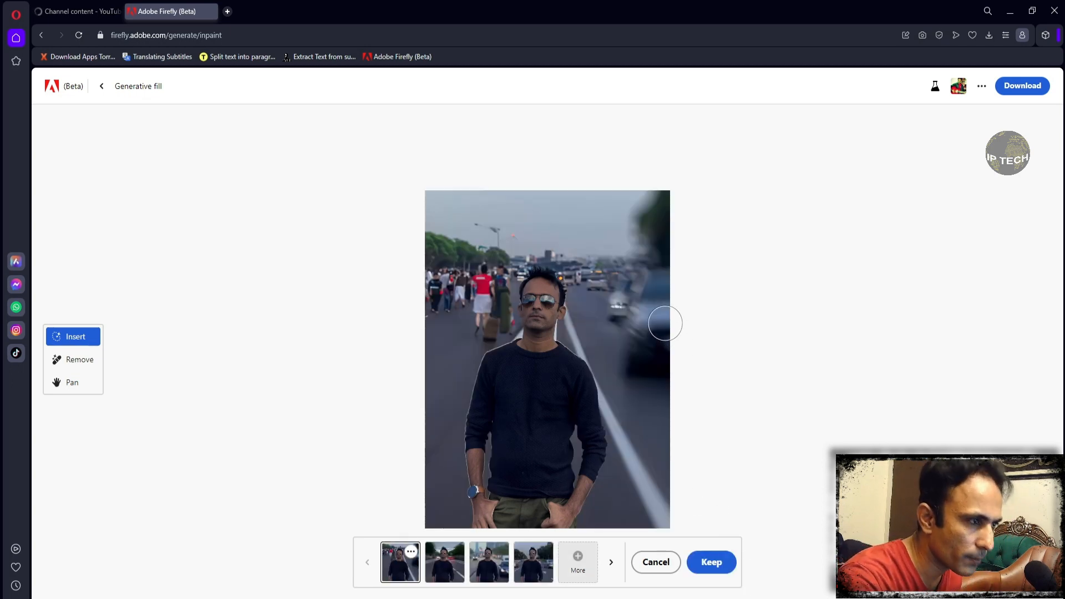
# - Look through the generated road traffic variations, ending on the fourth one
pyautogui.click(446, 575)
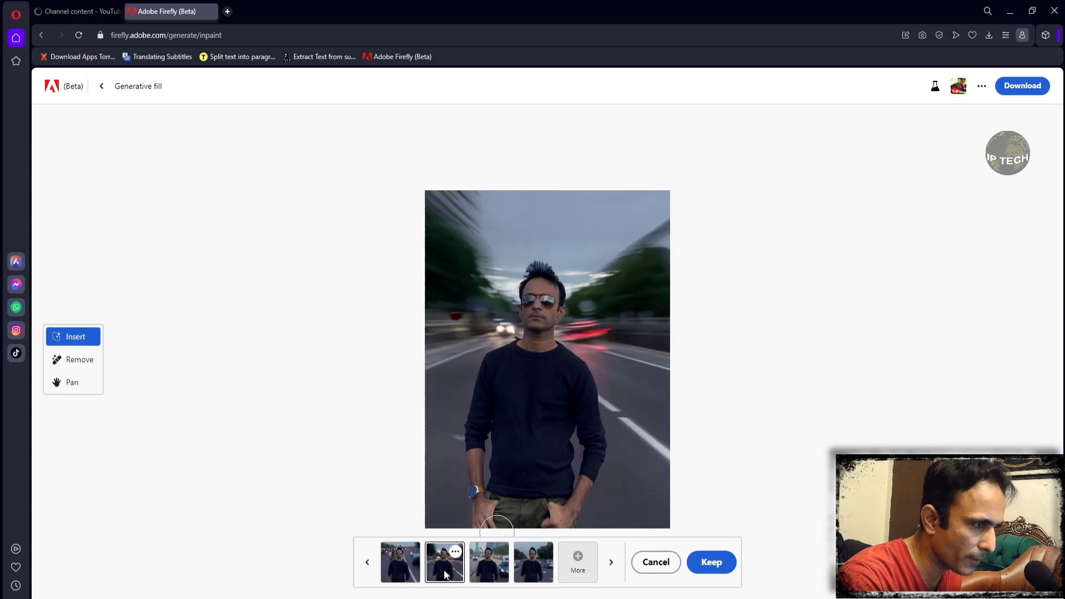
pyautogui.click(486, 567)
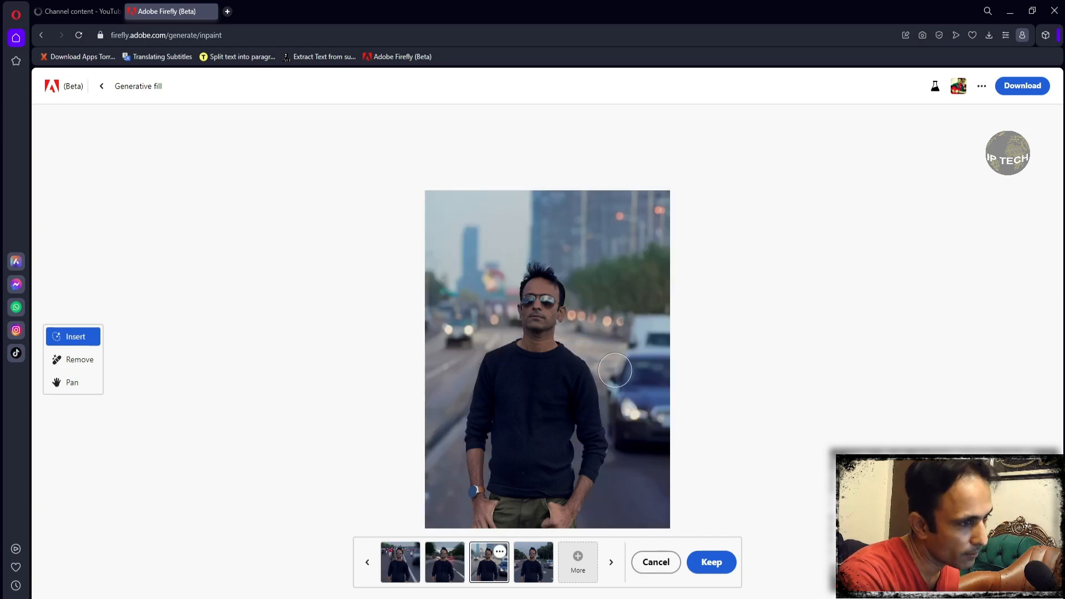
pyautogui.click(539, 561)
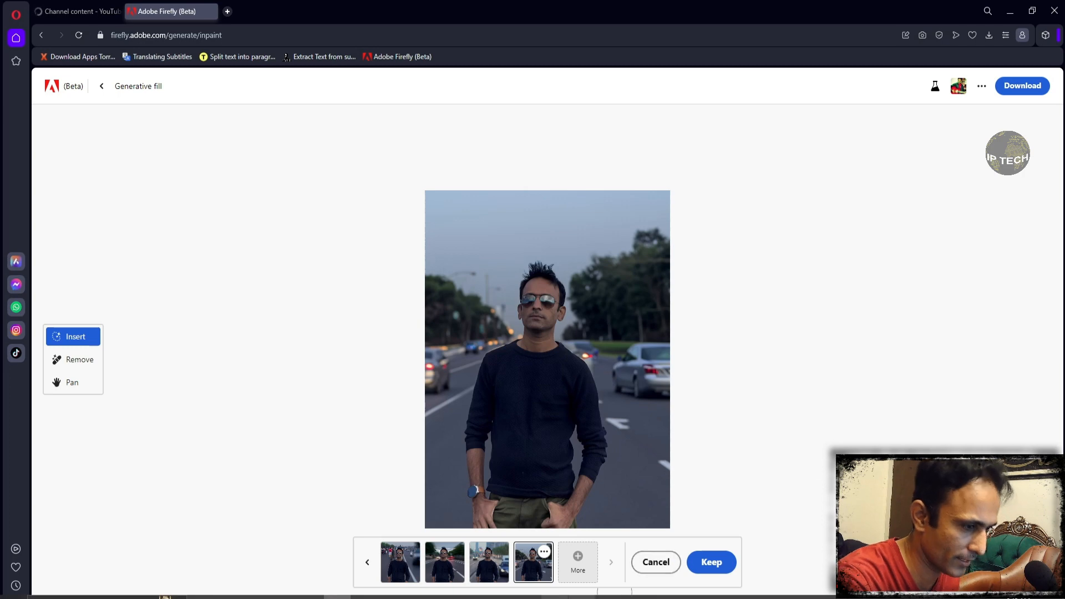
# - Compare the fourth road variation with the original photo and keep it as the new background
pyautogui.click(581, 597)
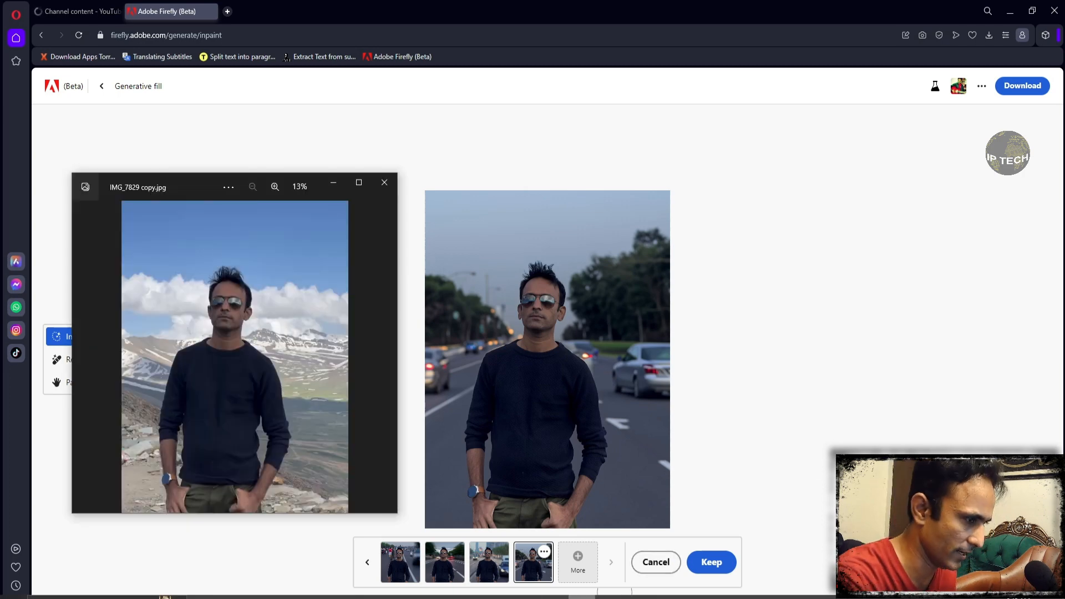
pyautogui.click(334, 187)
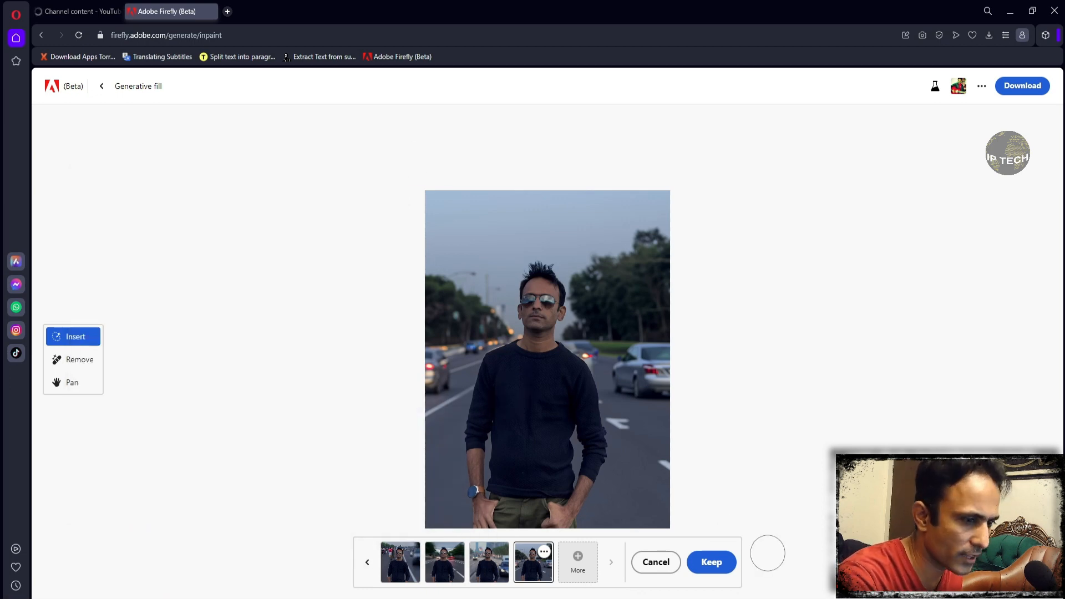
pyautogui.click(712, 563)
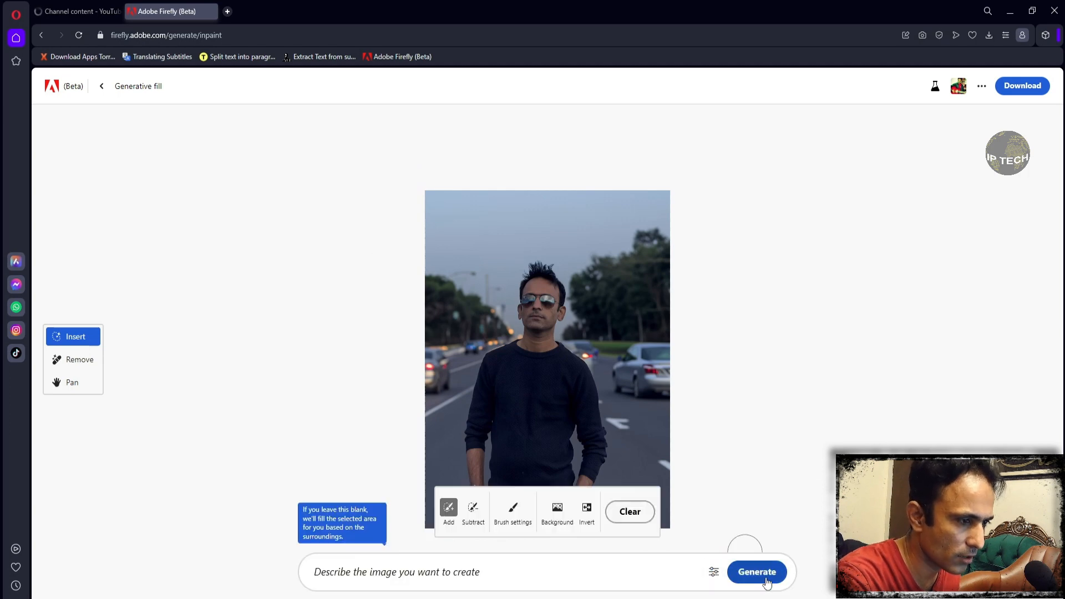
# - Enter "behind park, DSLR bokeh, Street lights" as the new prompt for the kept image
pyautogui.click(572, 576)
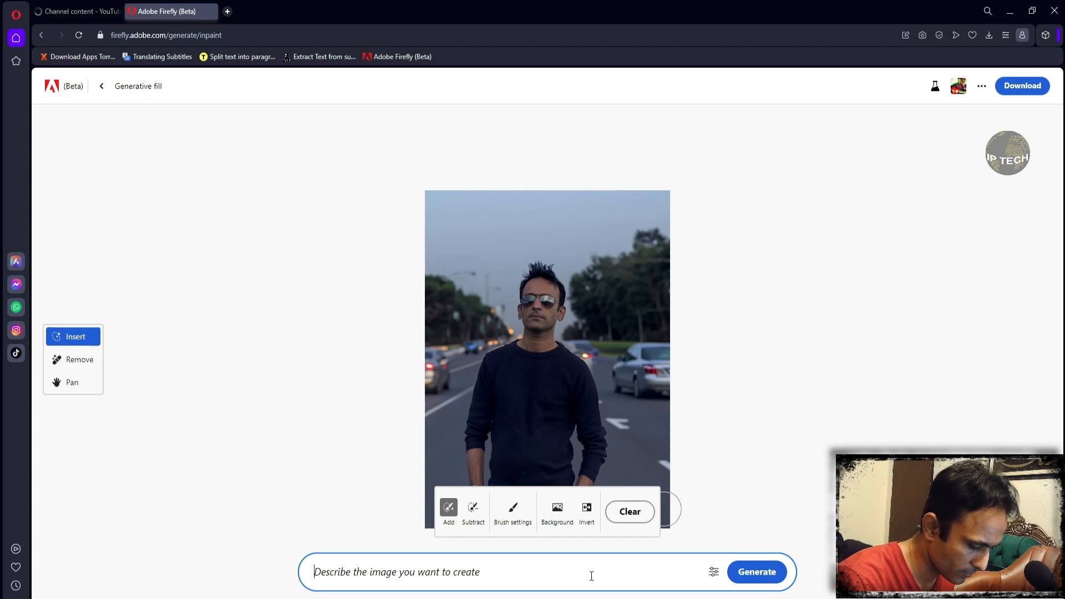
pyautogui.write('behind ')
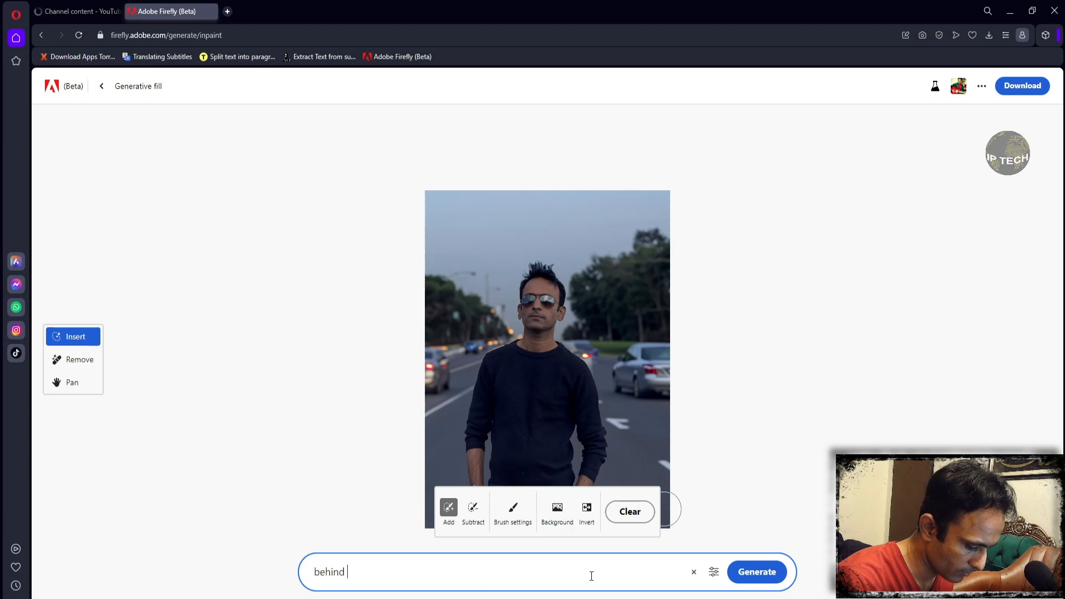
pyautogui.write('park')
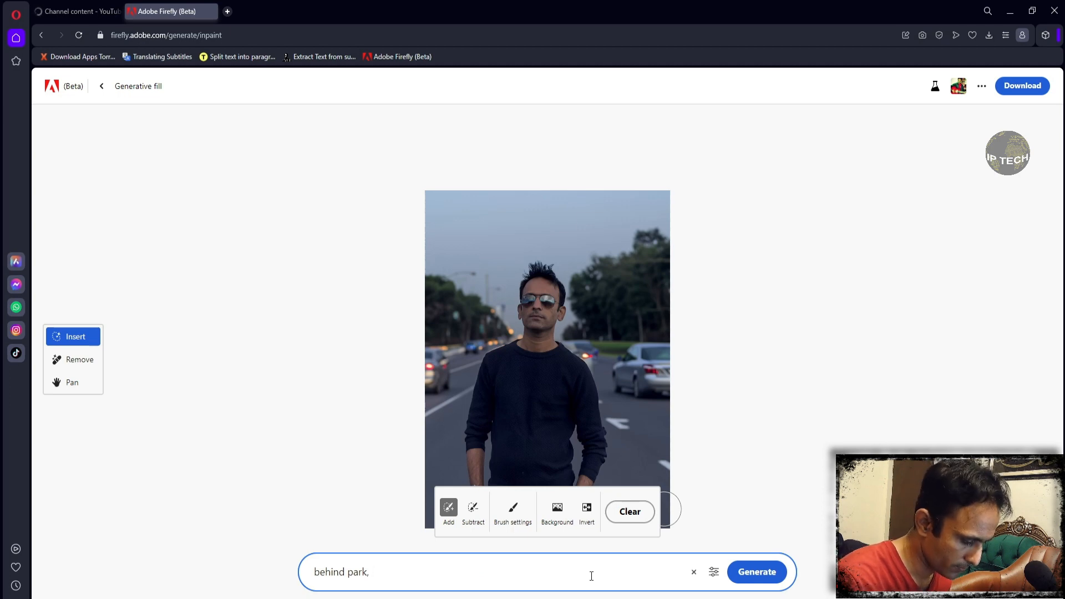
pyautogui.write(', bokeh')
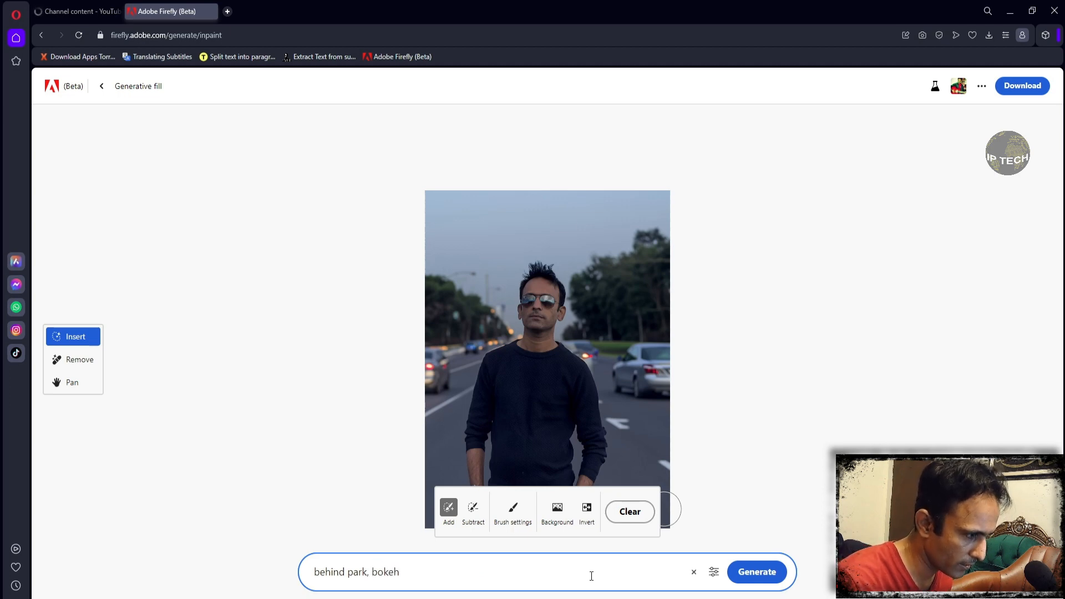
pyautogui.write('SLR ')
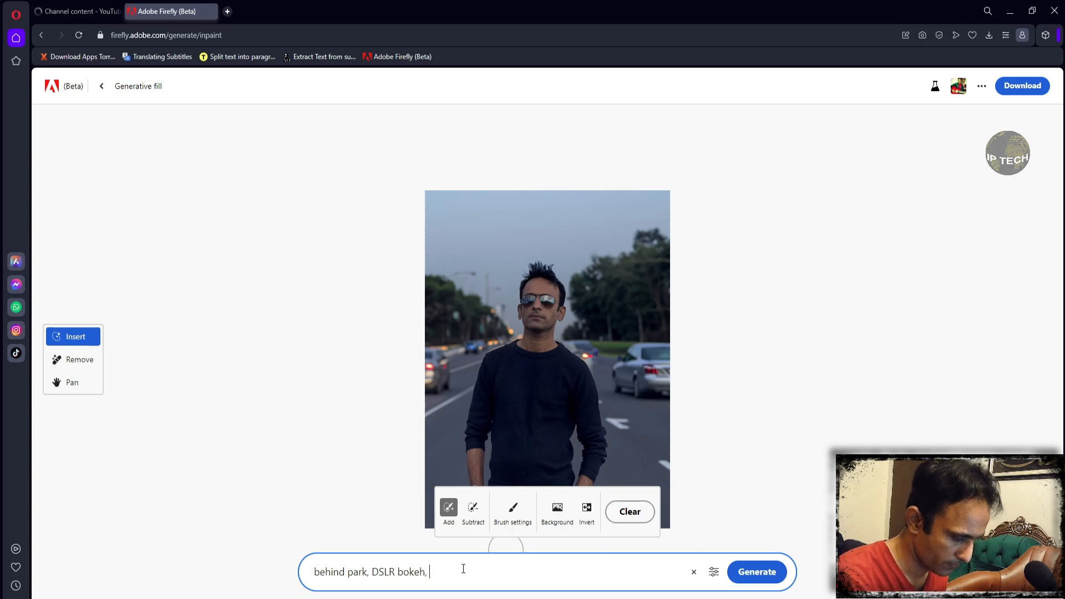
pyautogui.write(', lights')
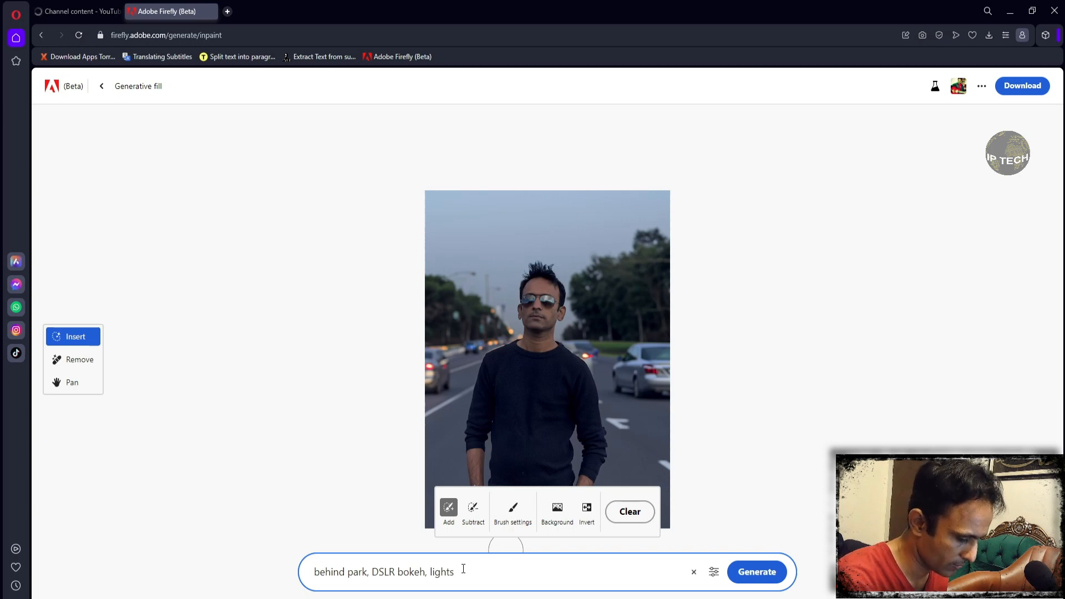
pyautogui.write('dStreet')
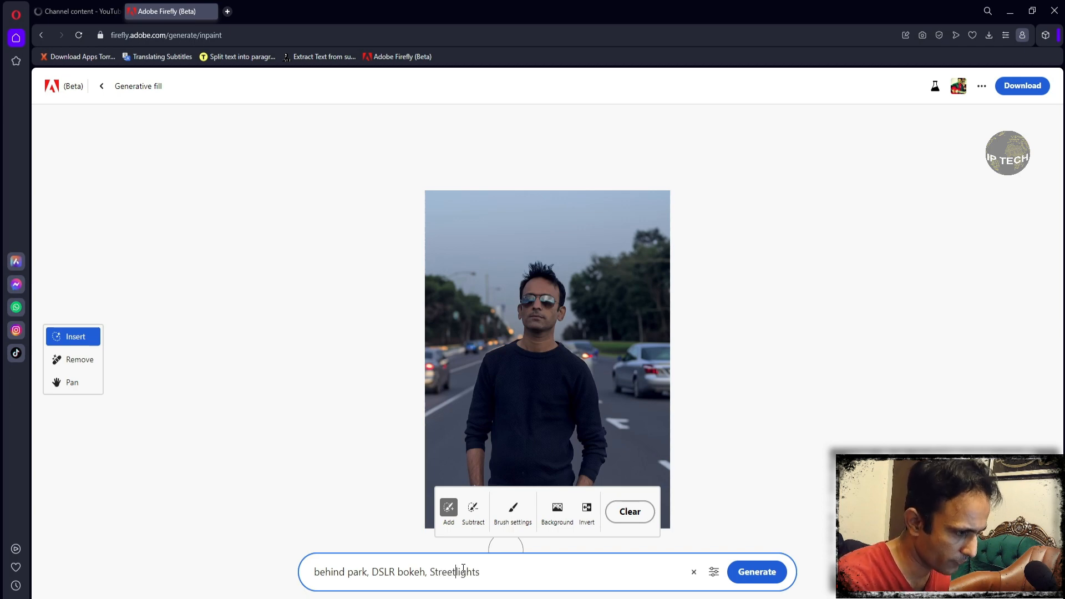
# - Try to generate a new fill from the park and street lights prompt
pyautogui.click(746, 573)
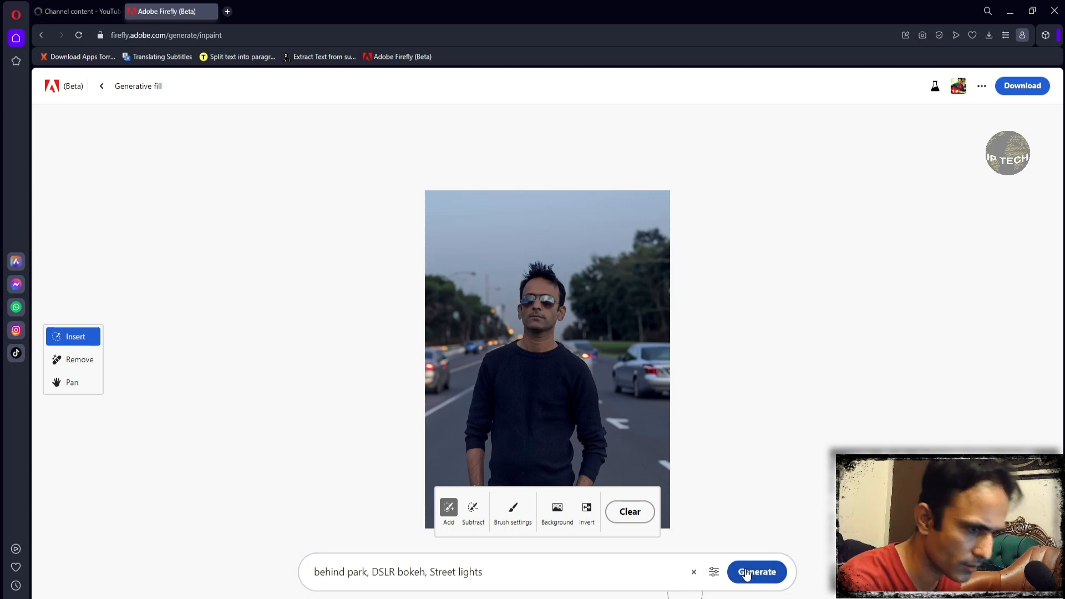
pyautogui.click(747, 574)
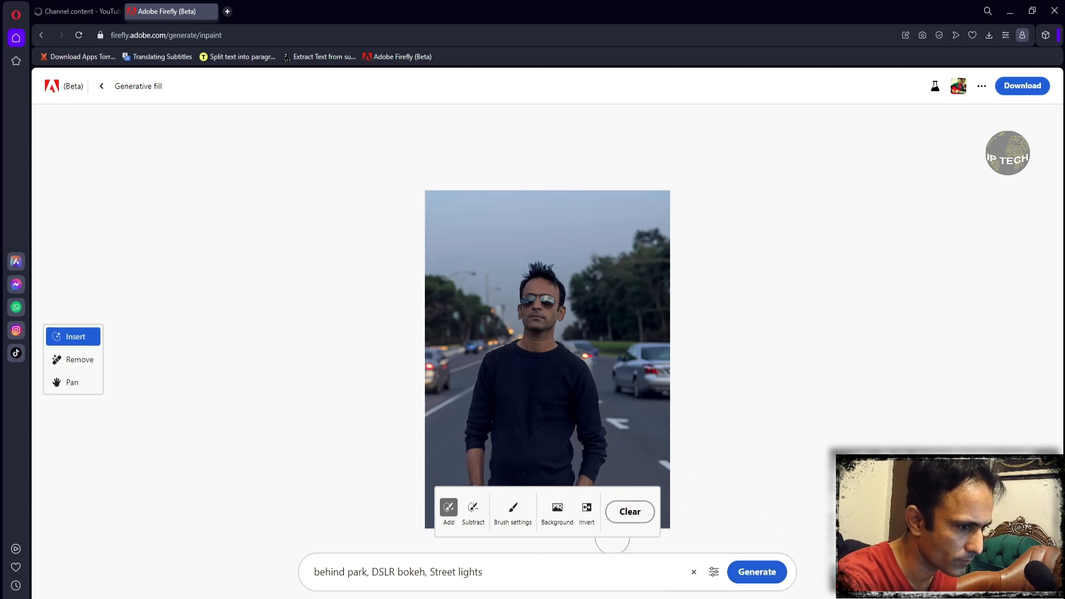
pyautogui.scroll(-6, 742, 500)
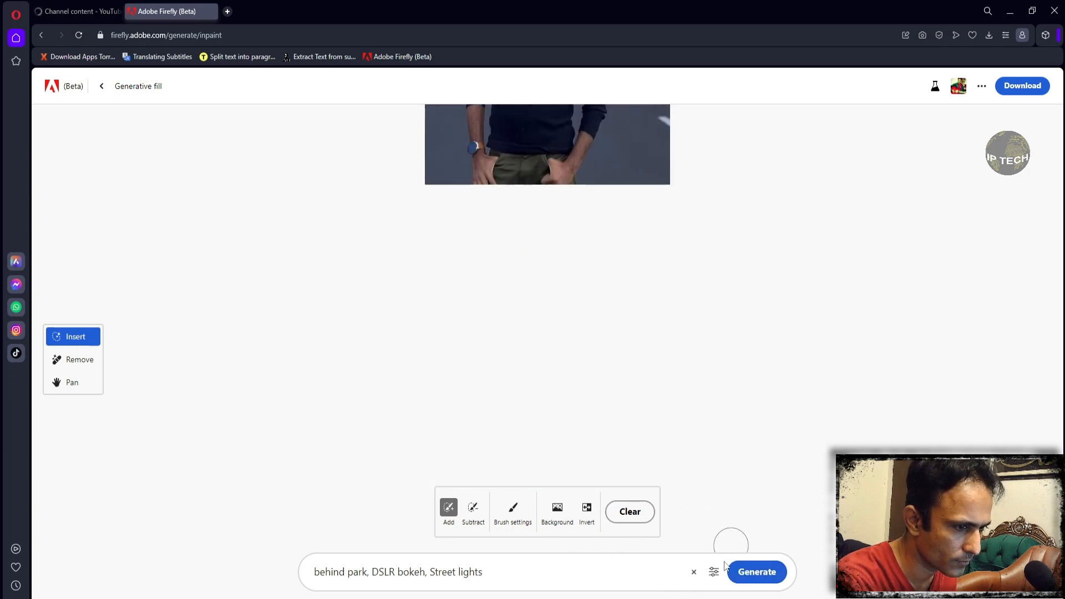
pyautogui.click(588, 571)
pyautogui.scroll(5, 623, 540)
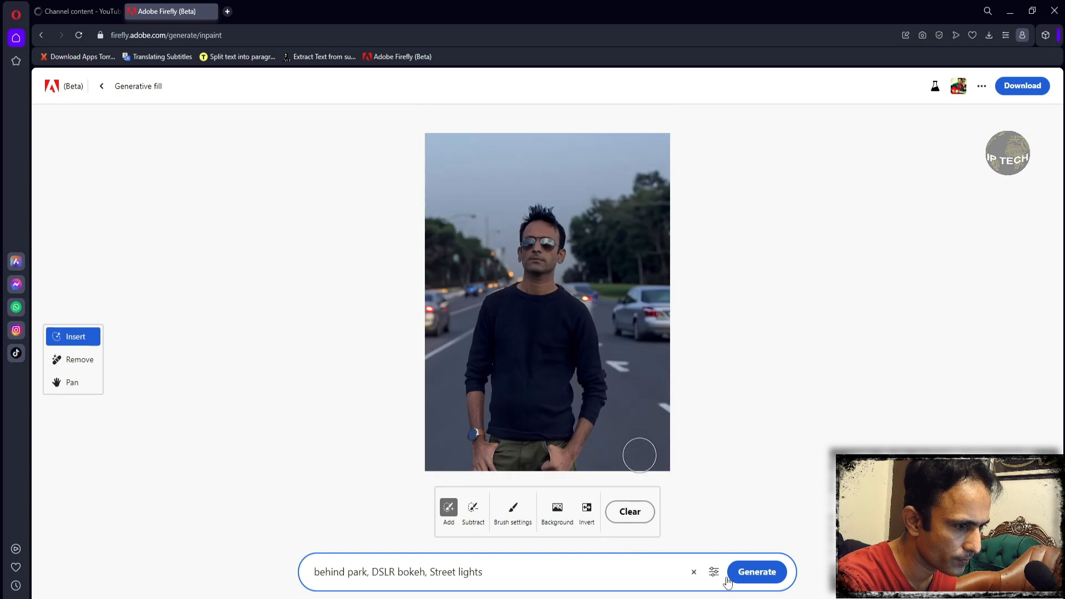
pyautogui.click(758, 582)
pyautogui.click(562, 578)
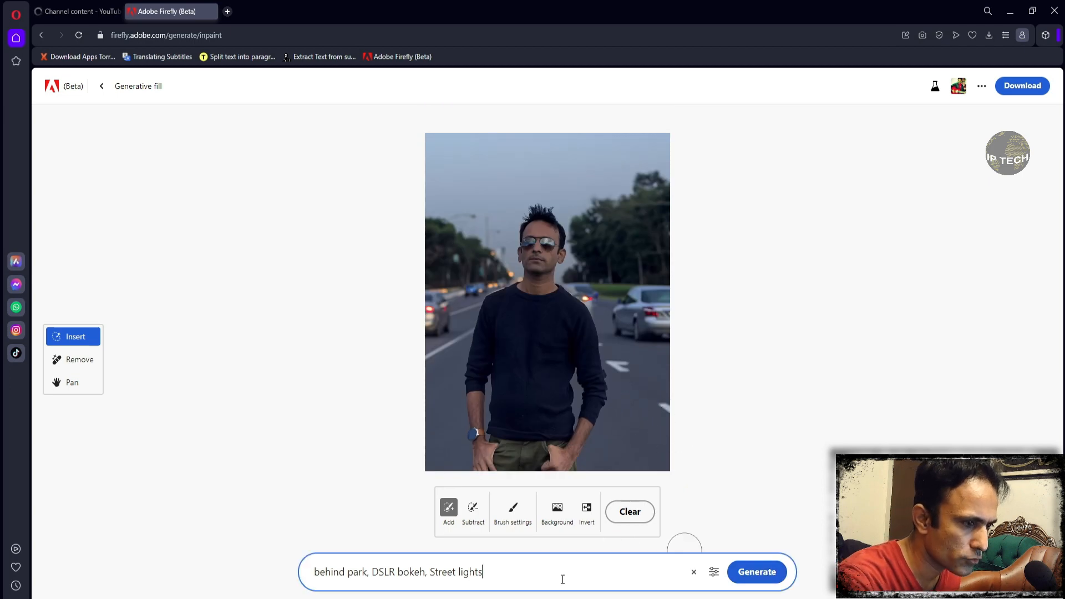
# - Download the road-background portrait with Content Credentials included, and view the downloaded PNG from its folder
pyautogui.click(1023, 95)
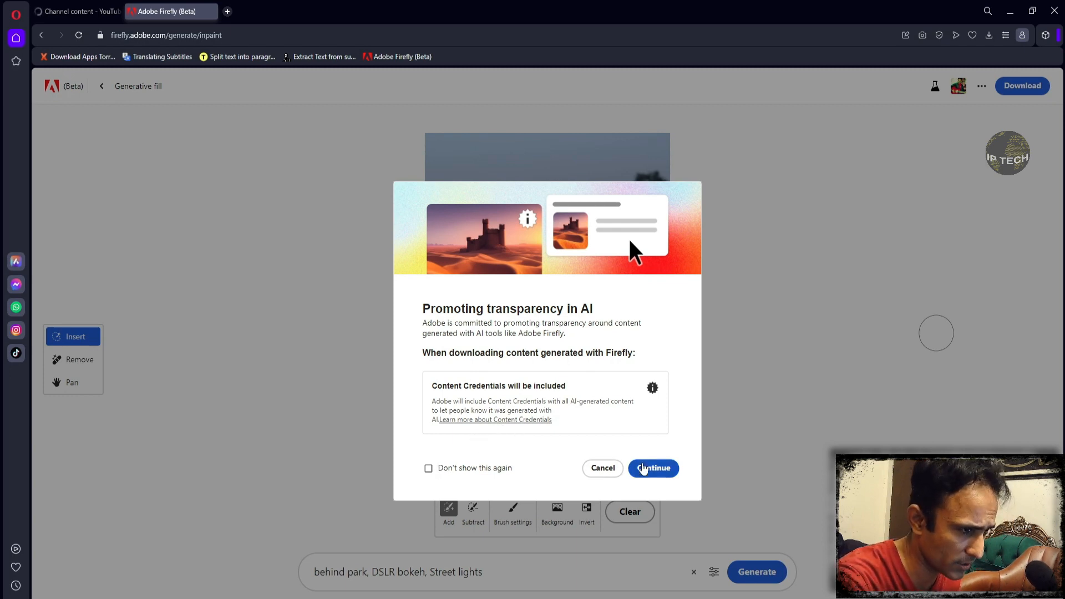
pyautogui.click(647, 469)
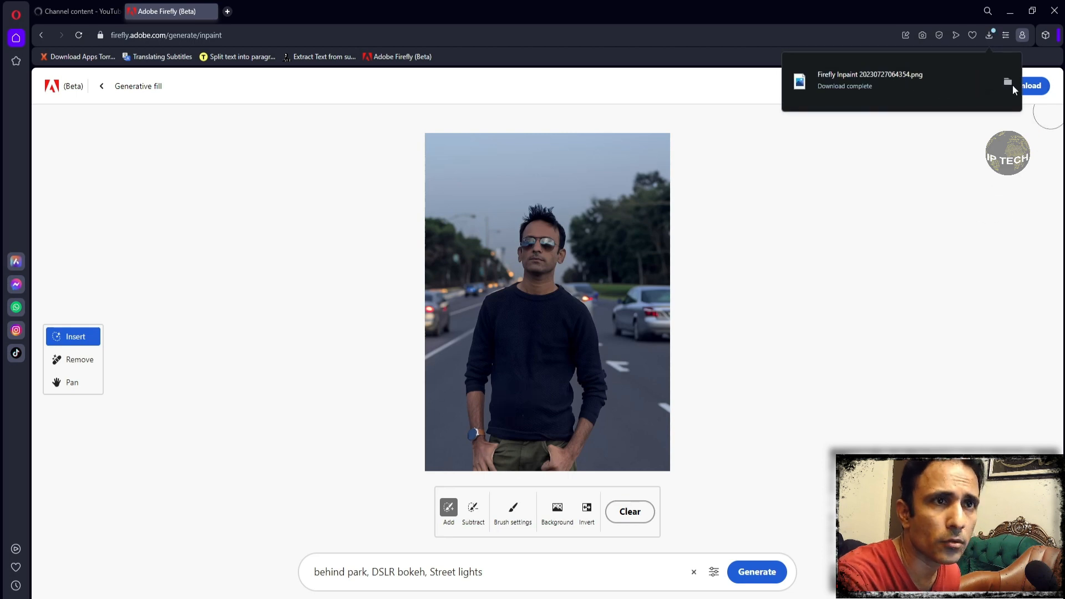
pyautogui.click(1010, 84)
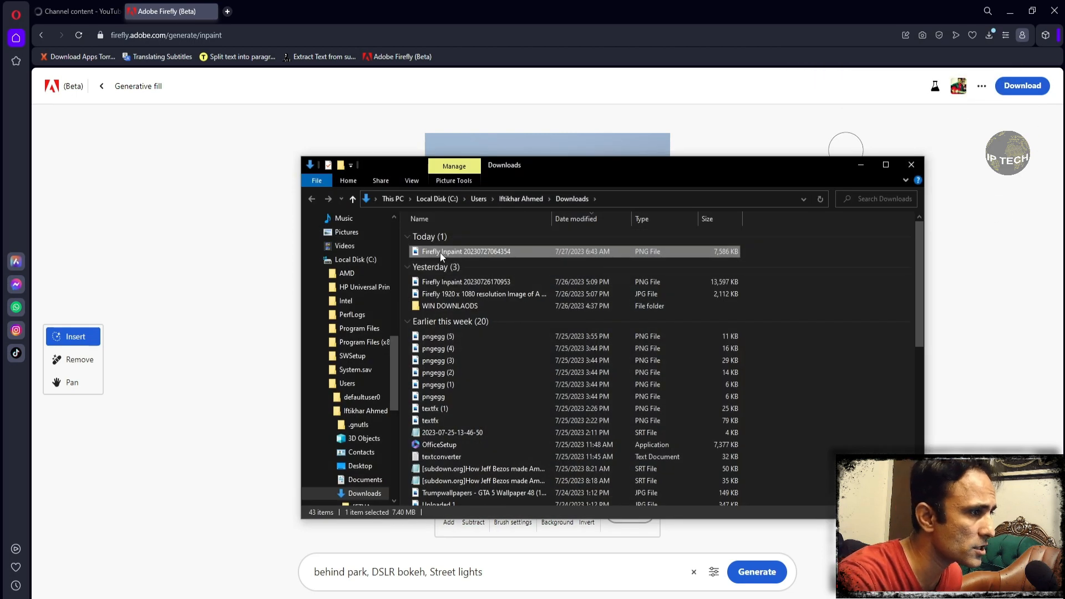
pyautogui.doubleClick(440, 252)
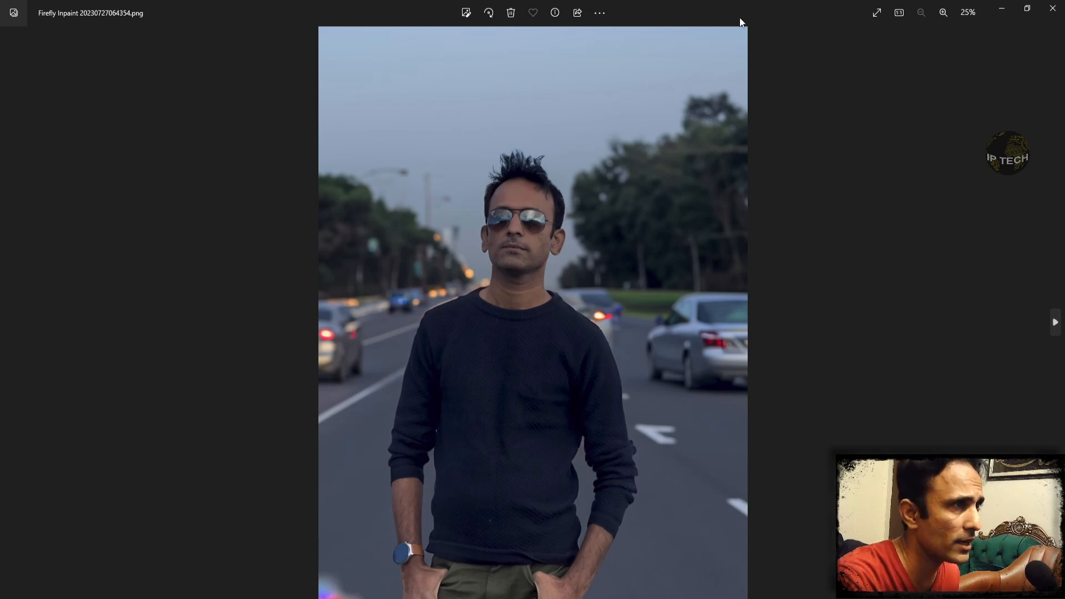
pyautogui.click(1004, 9)
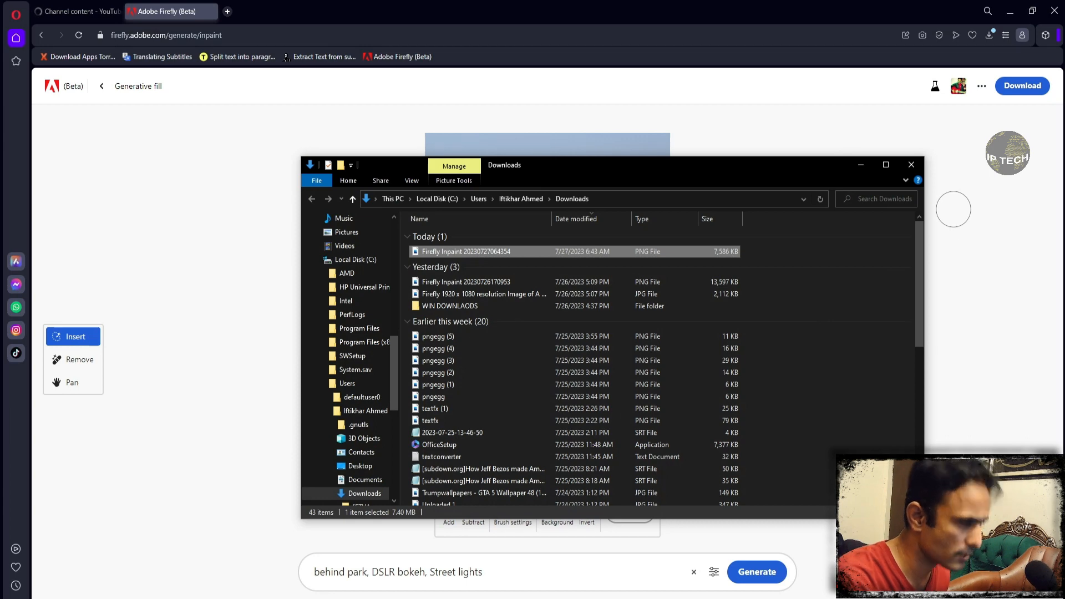
# - Open the browser's list of all downloads
pyautogui.click(227, 12)
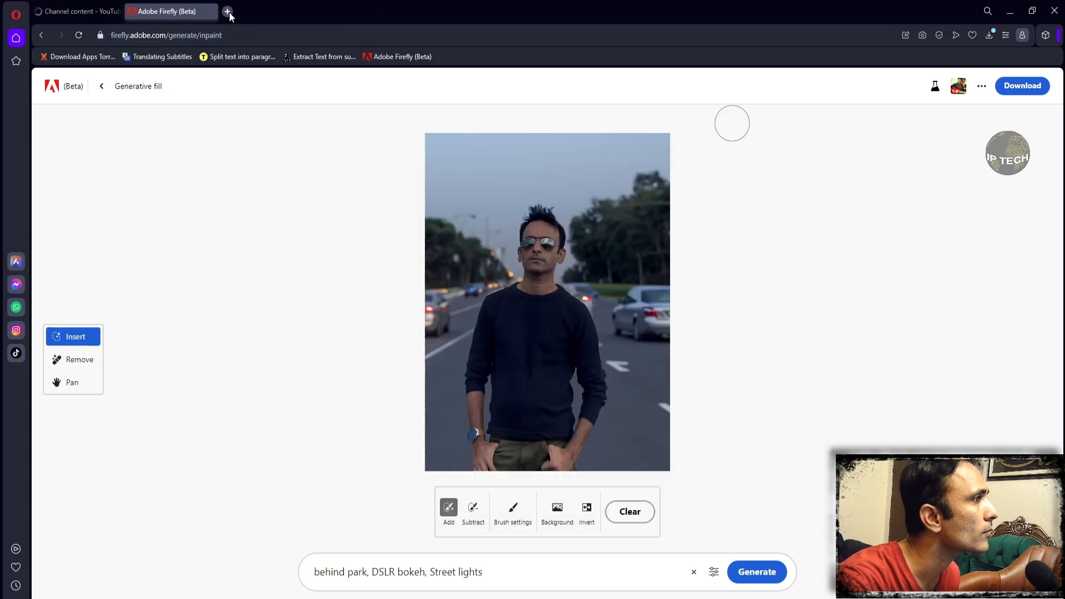
pyautogui.hotkey('ctrl', 'j')
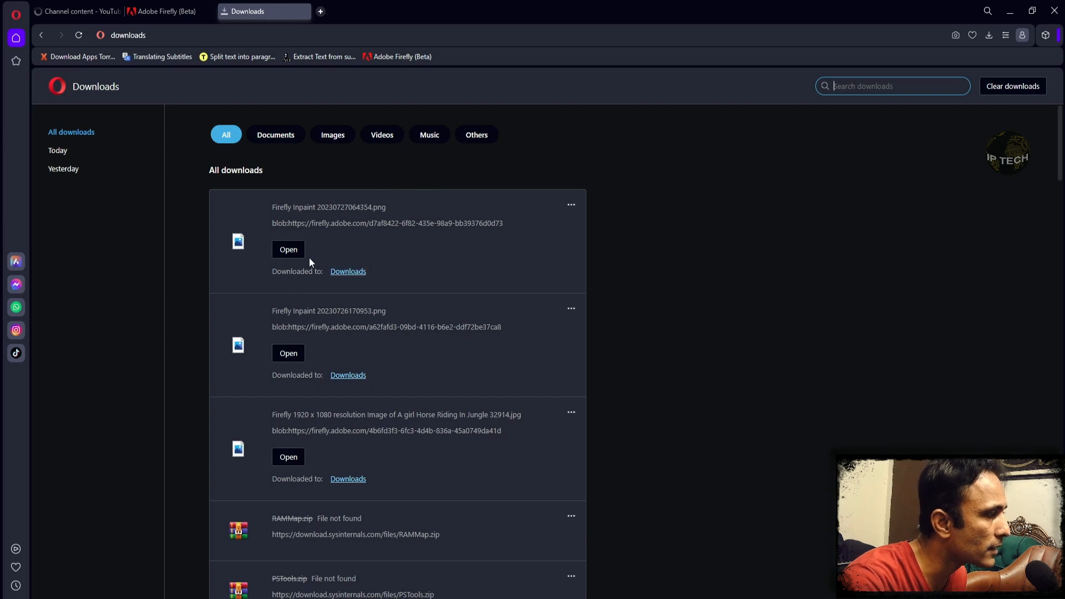
# - View the newest downloaded Firefly image in its Downloads folder, and clear the folder and browser windows from the desktop
pyautogui.click(343, 271)
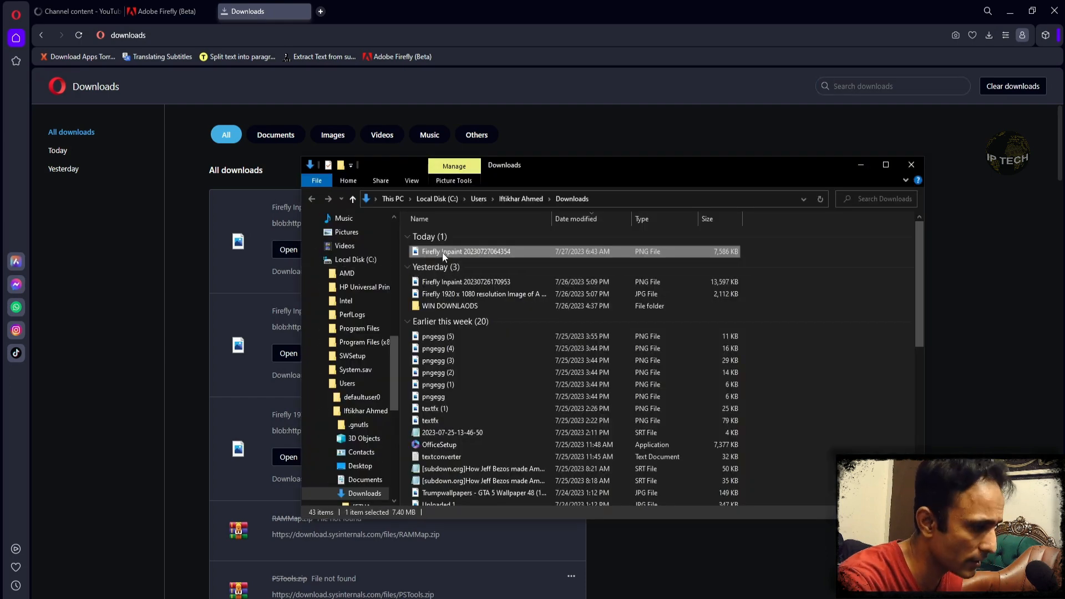
pyautogui.click(860, 165)
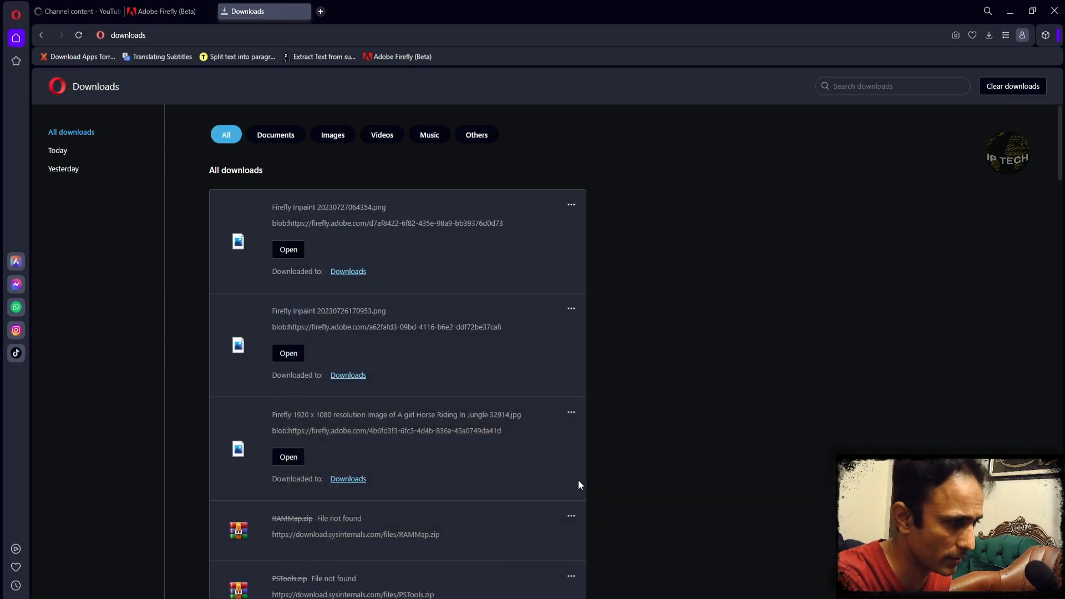
pyautogui.click(1010, 11)
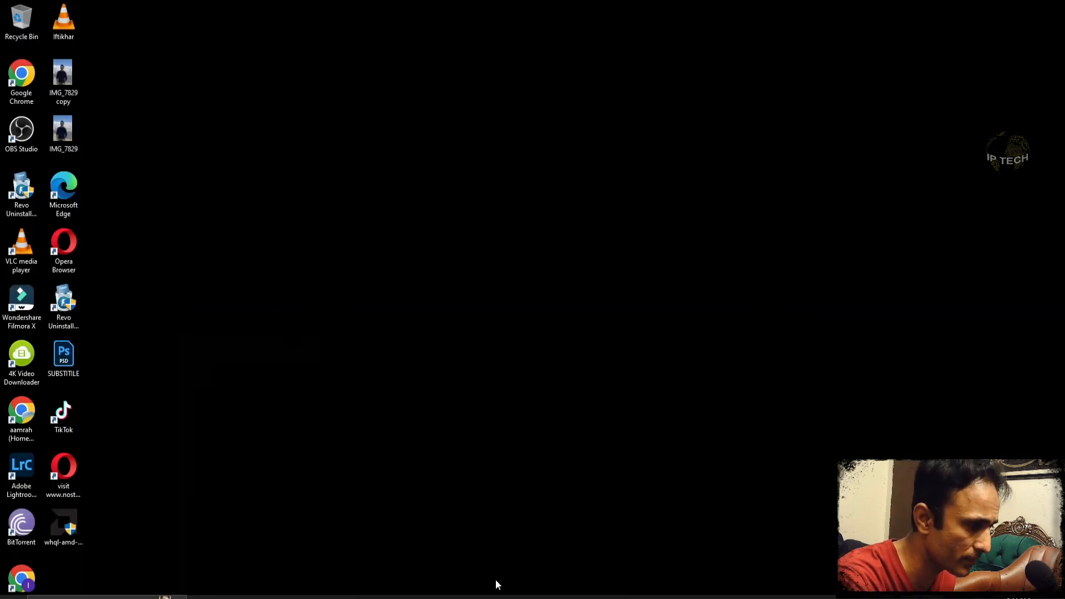
pyautogui.click(473, 597)
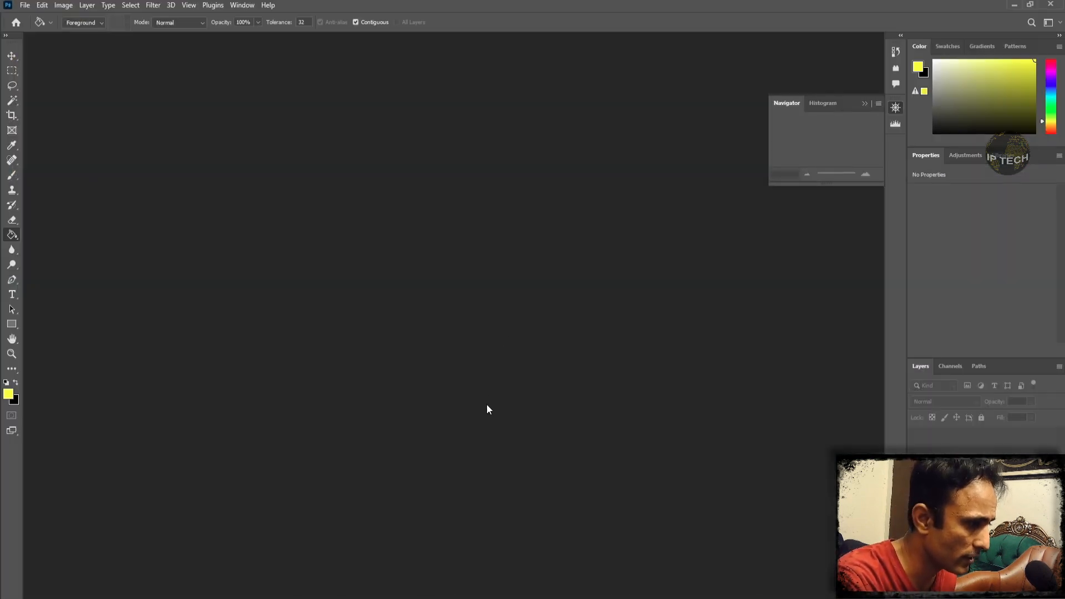
pyautogui.hotkey('ctrl', 'o')
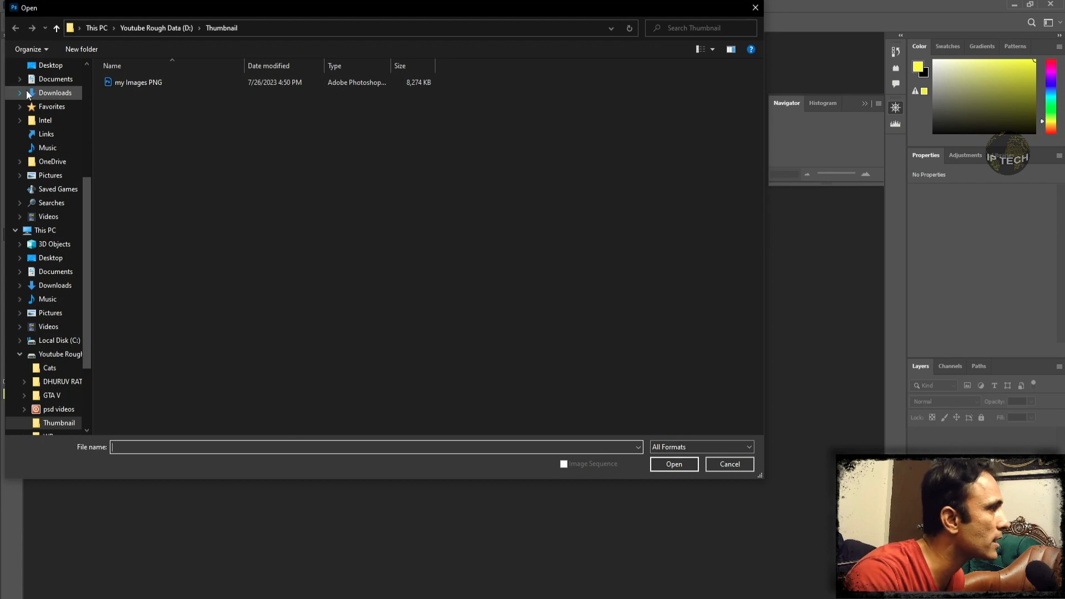
pyautogui.click(55, 93)
pyautogui.click(159, 98)
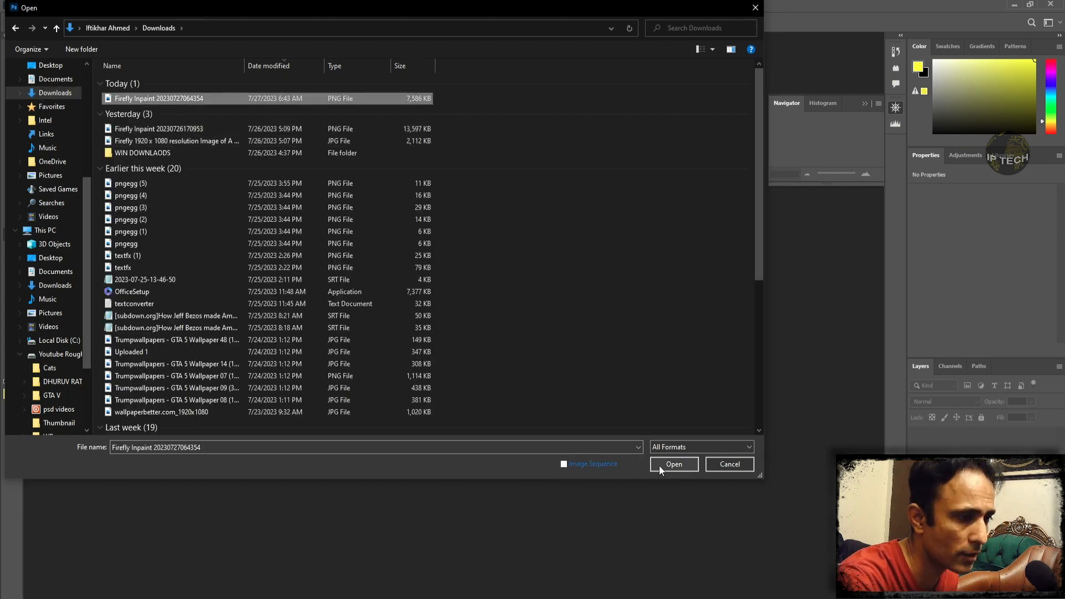
pyautogui.click(660, 465)
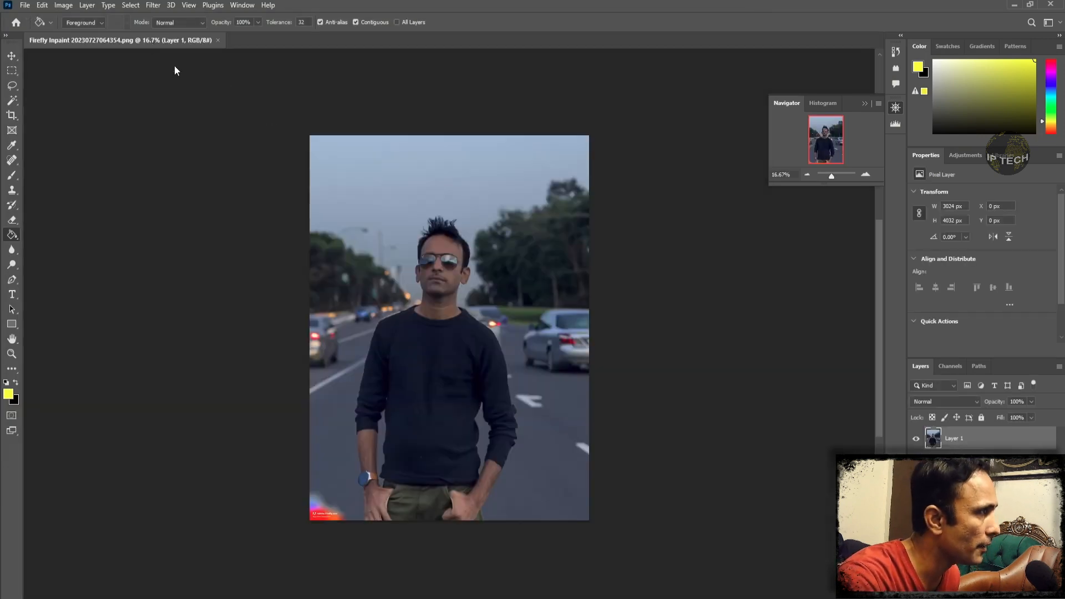
# - Float the portrait document in its own window, then enlarge and reposition that window in the workspace
pyautogui.moveTo(174, 40); pyautogui.dragTo(288, 61)
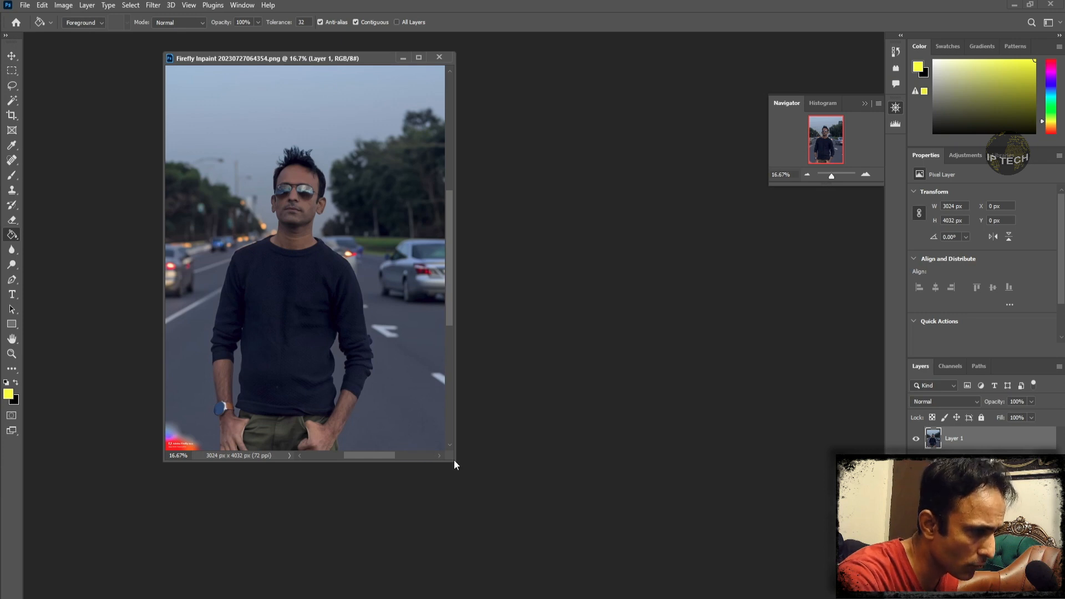
pyautogui.moveTo(454, 461); pyautogui.dragTo(617, 575)
pyautogui.moveTo(506, 63); pyautogui.dragTo(552, 50)
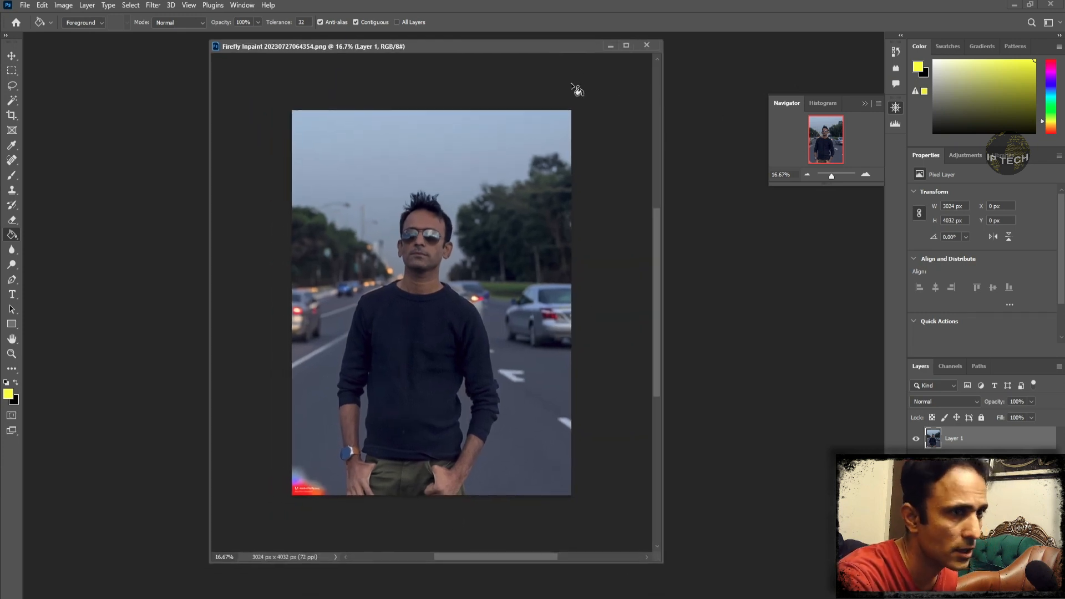
# - Select the Adobe Firefly watermark in the image's lower-left corner with a Lasso outline about 437 by 374 px
pyautogui.click(864, 174)
pyautogui.click(864, 174)
pyautogui.click(863, 174)
pyautogui.moveTo(826, 145); pyautogui.dragTo(808, 183)
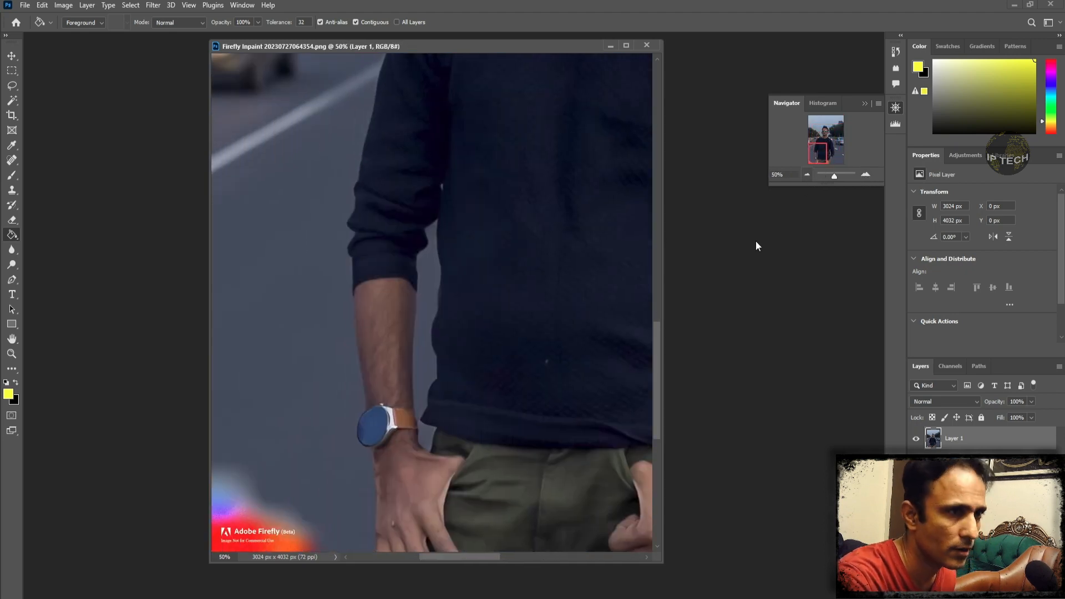
pyautogui.click(807, 175)
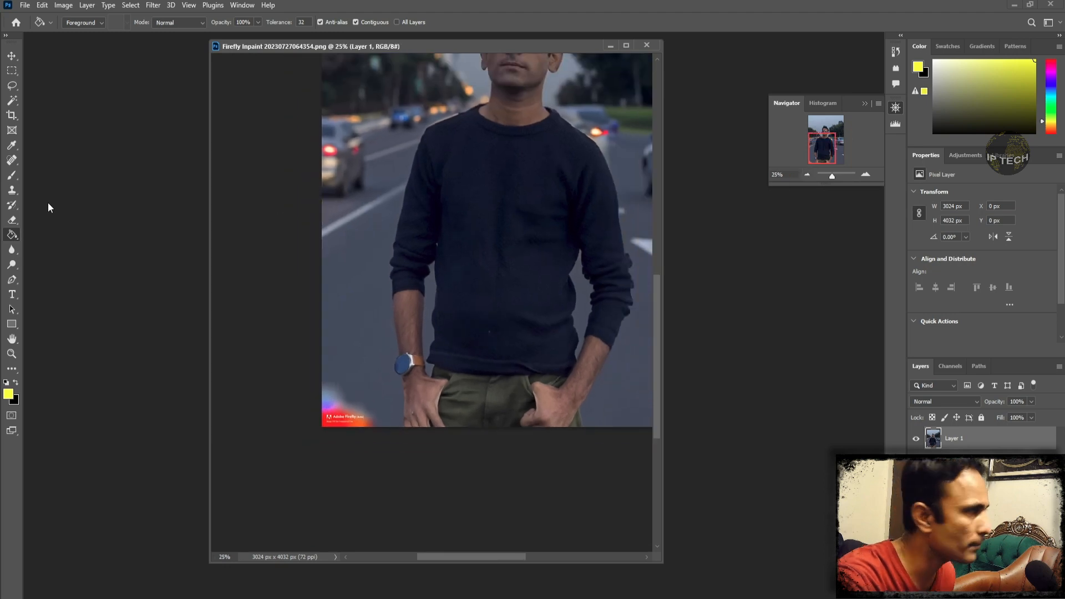
pyautogui.click(12, 86)
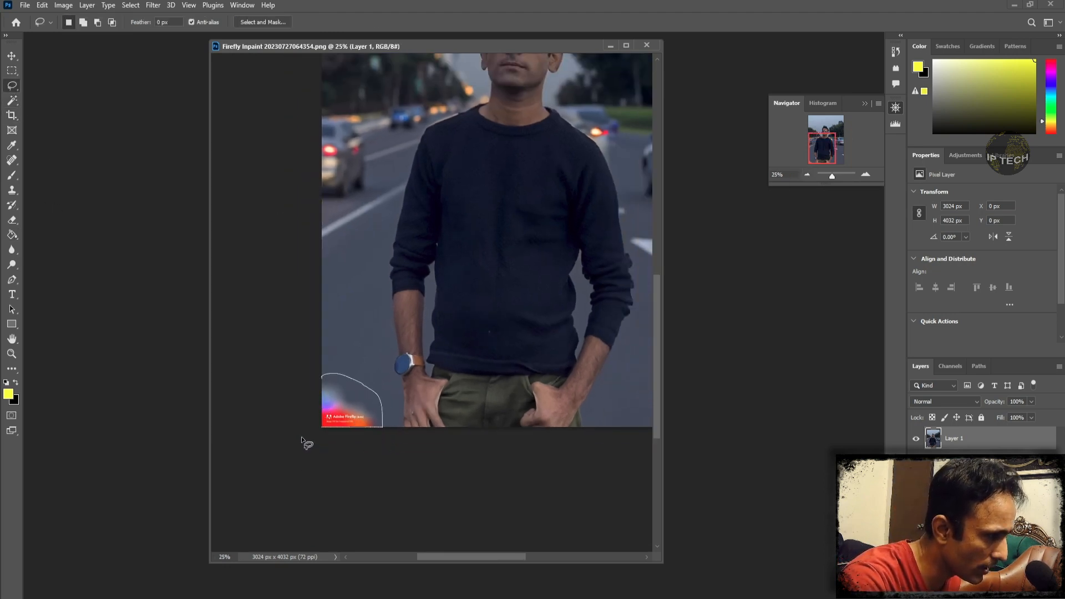
pyautogui.moveTo(312, 377); pyautogui.dragTo(313, 379)
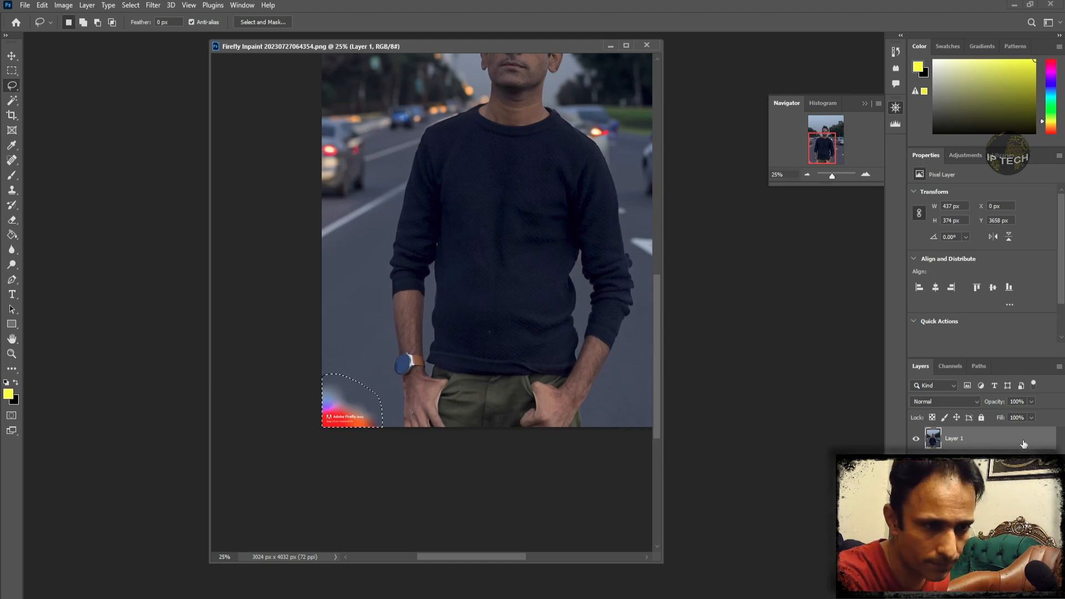
# - Remove the selected watermark with a Content-Aware fill at 100% opacity in Normal mode, and clear the selection
pyautogui.click(42, 5)
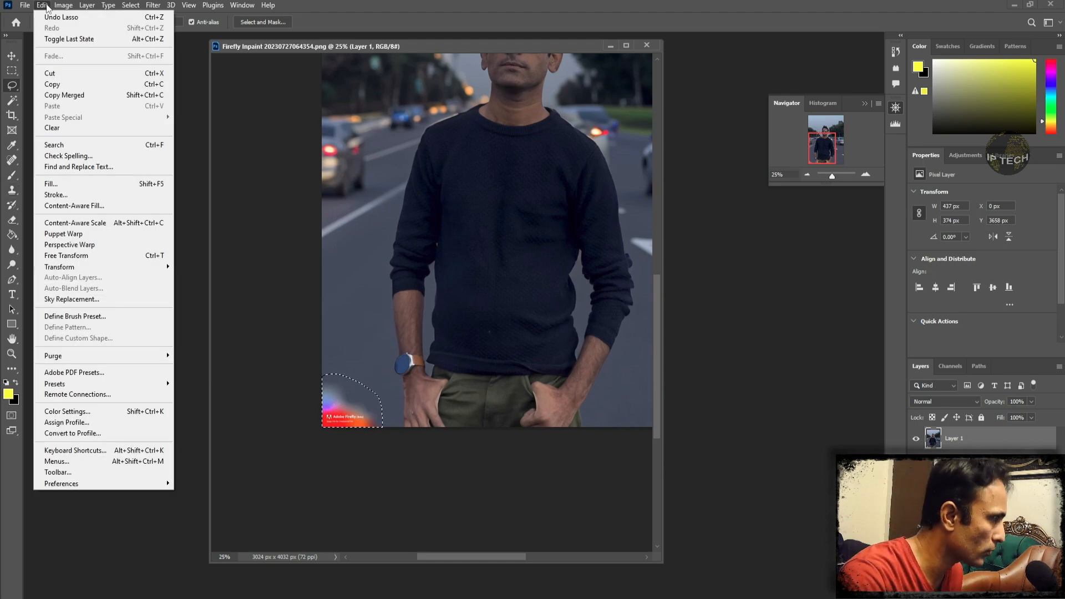
pyautogui.click(72, 187)
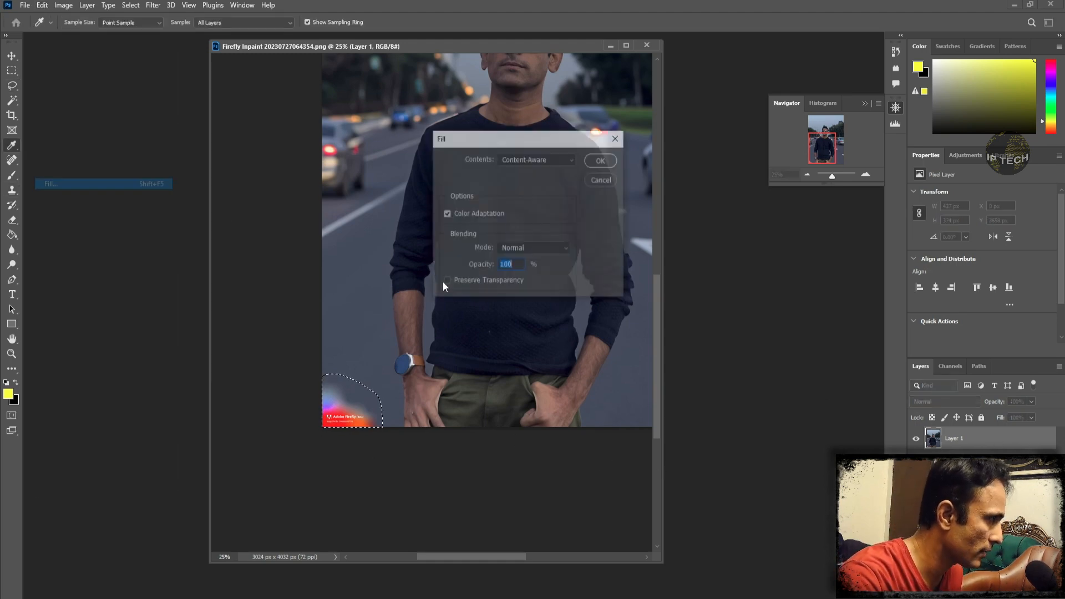
pyautogui.click(599, 161)
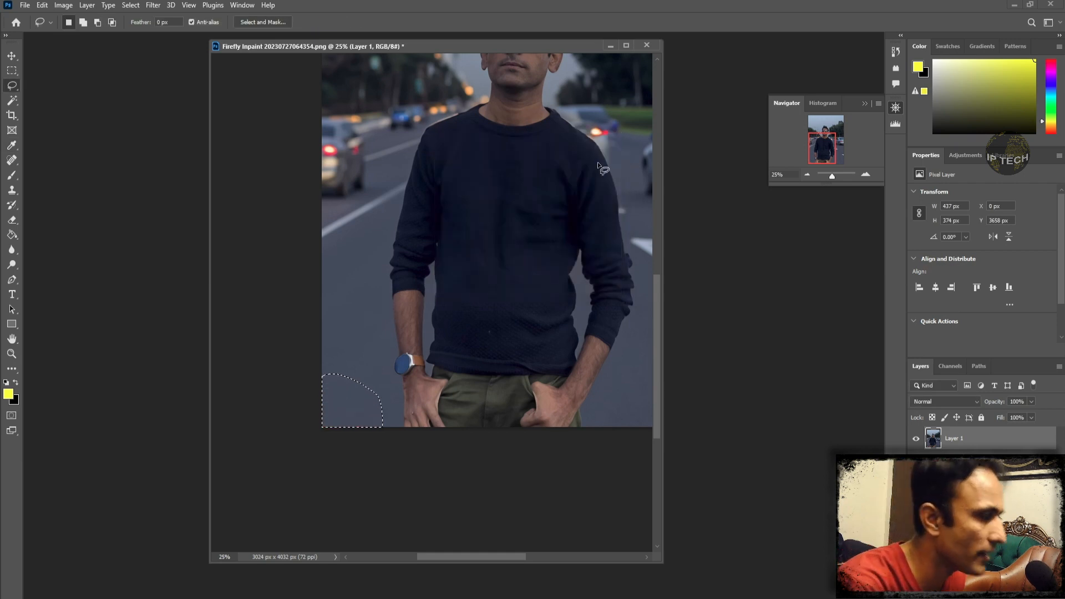
pyautogui.click(806, 174)
pyautogui.hotkey('ctrl', 'd')
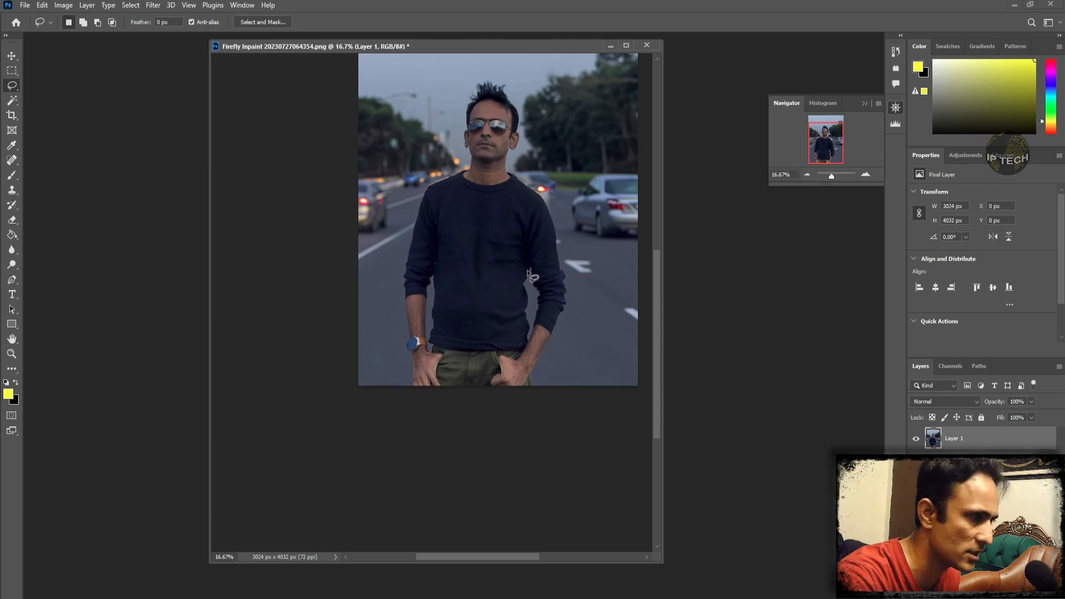
pyautogui.click(807, 175)
pyautogui.moveTo(385, 48); pyautogui.dragTo(417, 80)
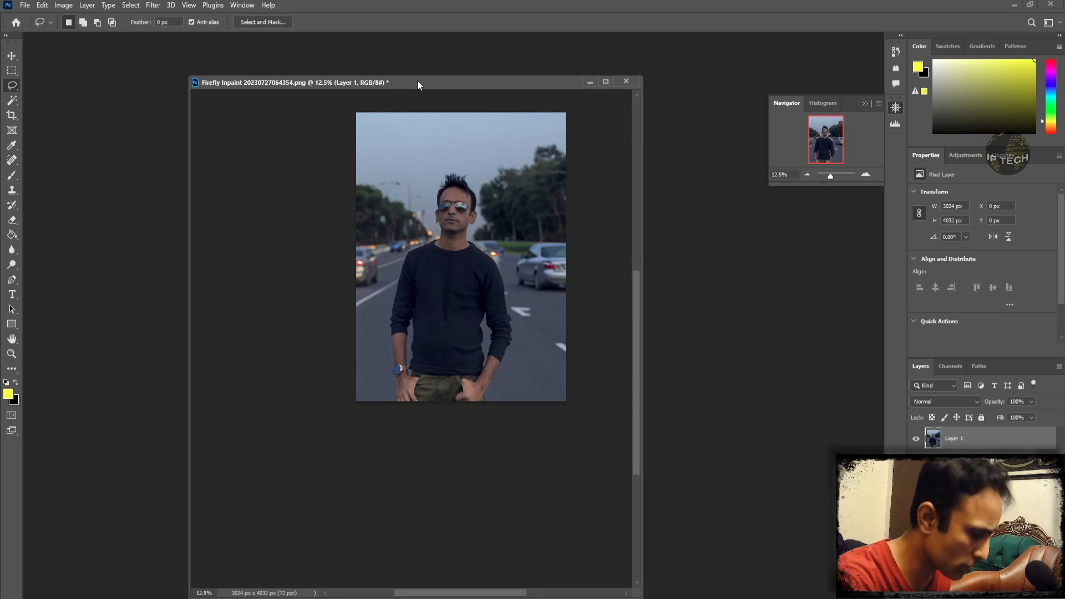
# - Switch to the Opera browser and go back from Adobe Firefly's Generative fill page to the Firefly home page
pyautogui.hotkey('alt', 'Tab')
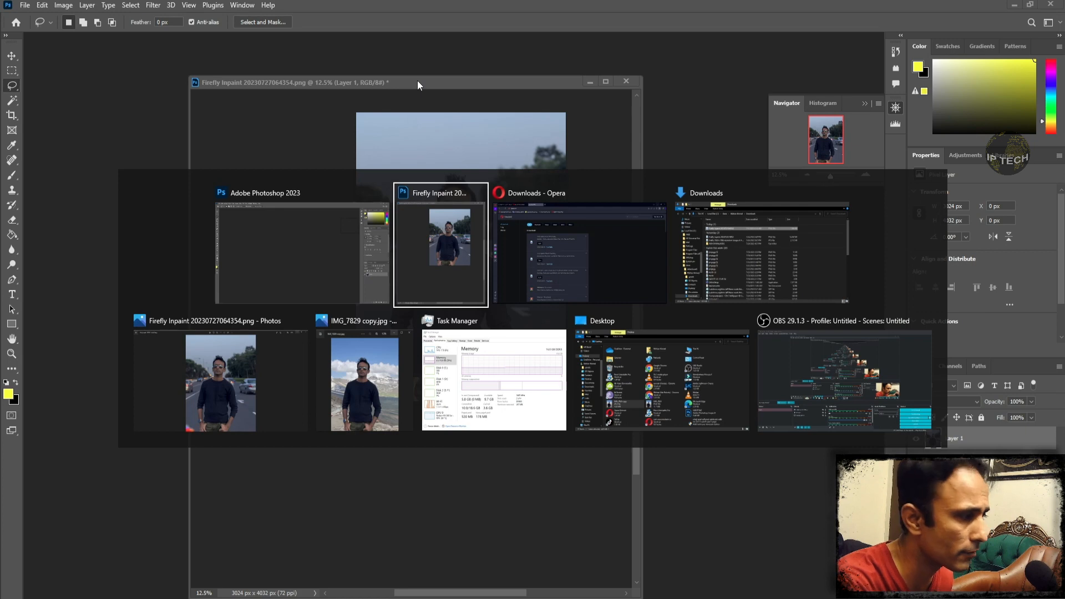
pyautogui.hotkey('alt', 'Tab')
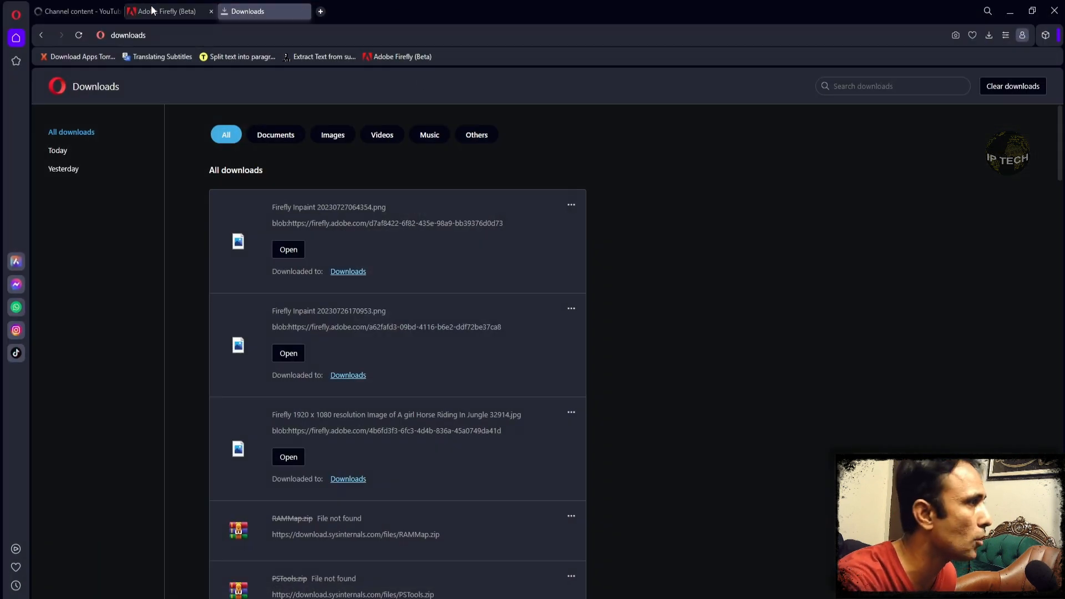
pyautogui.click(154, 9)
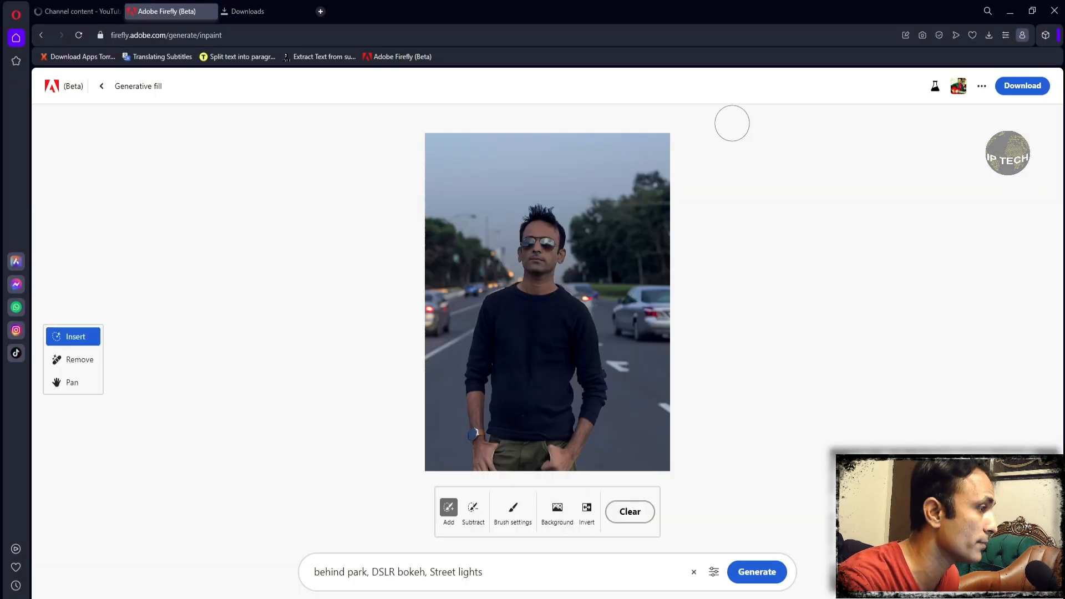
pyautogui.click(41, 35)
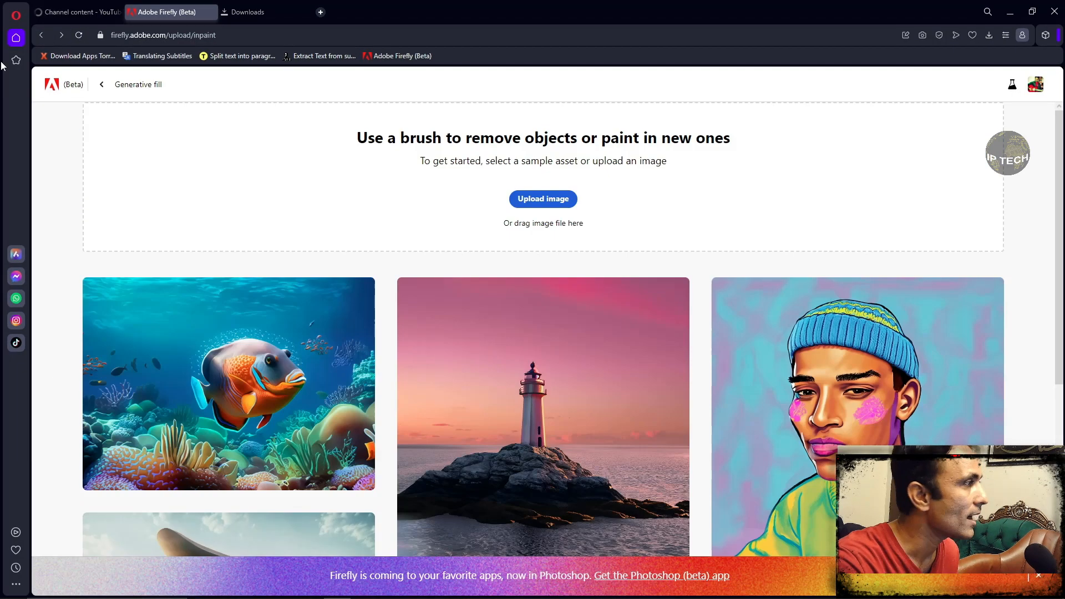
pyautogui.click(41, 34)
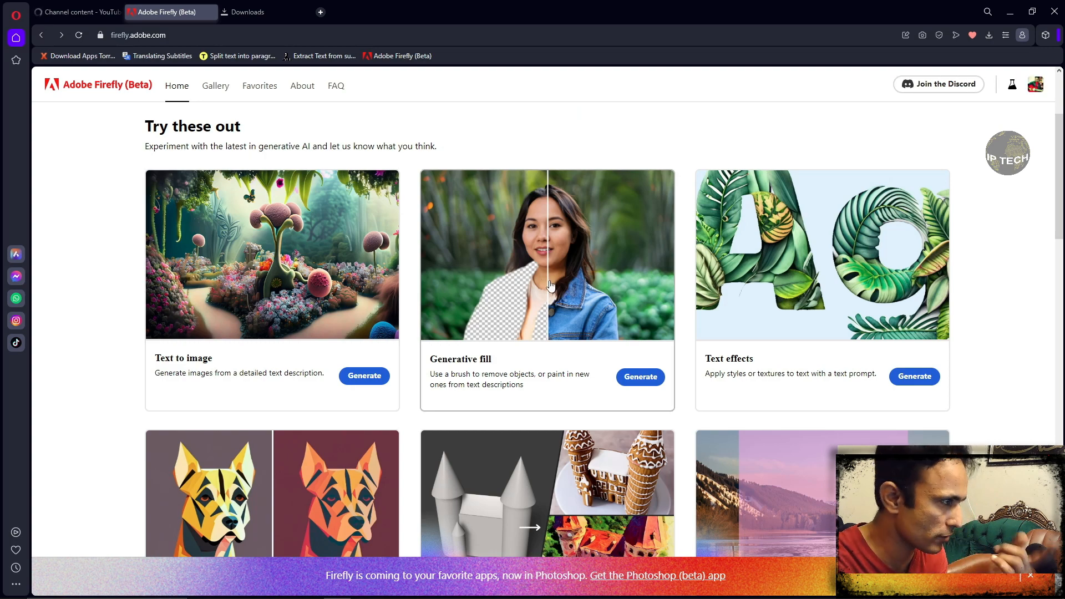
# - Look through the Firefly home page's available tools, inspirational gallery and features in exploration
pyautogui.scroll(-5, 550, 283)
pyautogui.scroll(-6, 550, 281)
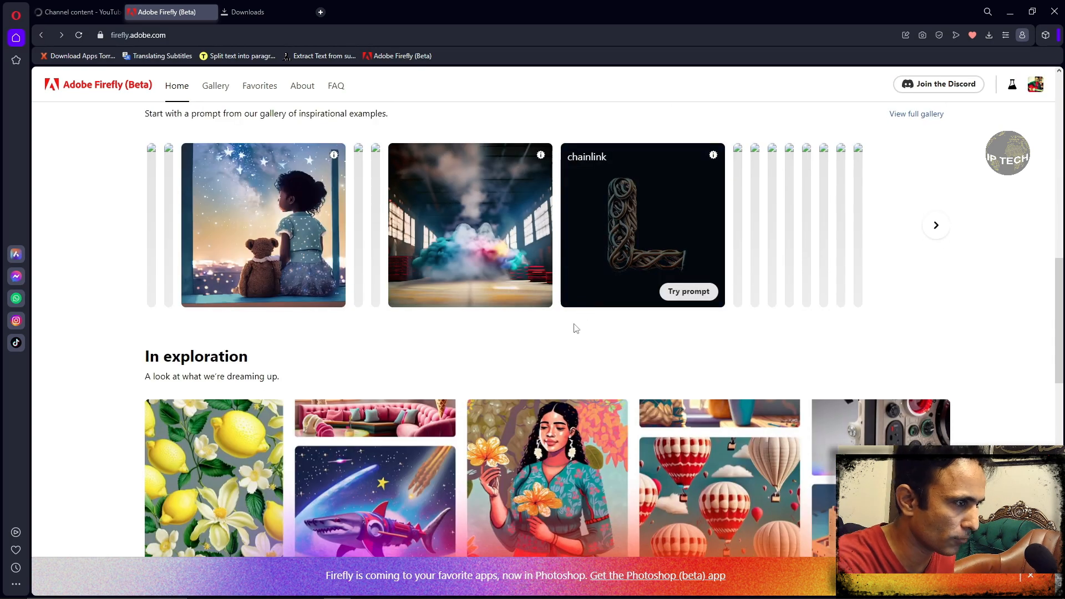
pyautogui.scroll(-6, 574, 375)
pyautogui.scroll(-10, 574, 375)
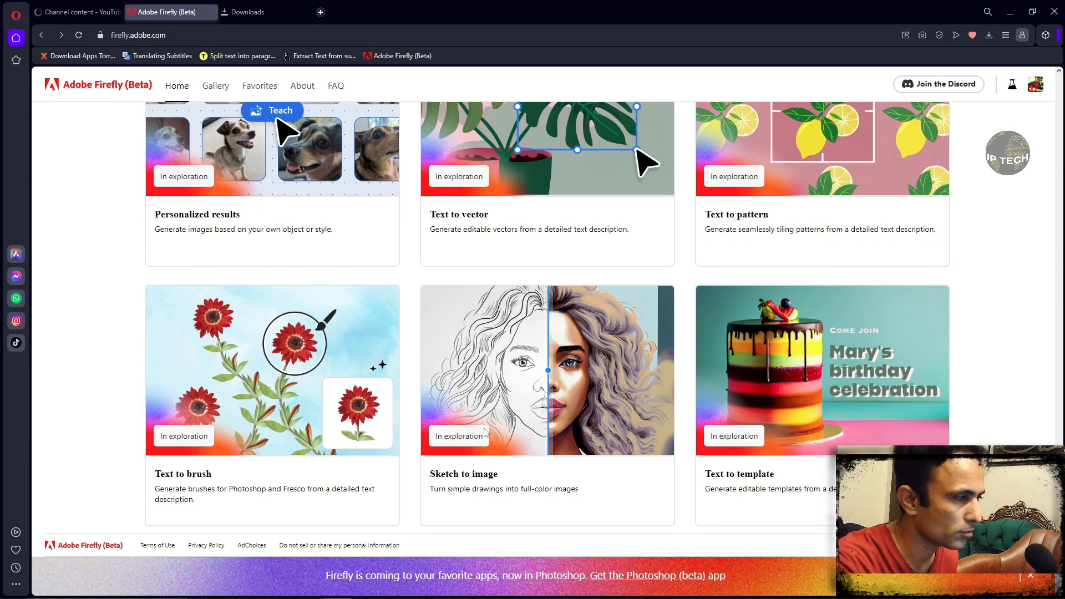
pyautogui.scroll(1, 483, 428)
pyautogui.scroll(-1, 483, 428)
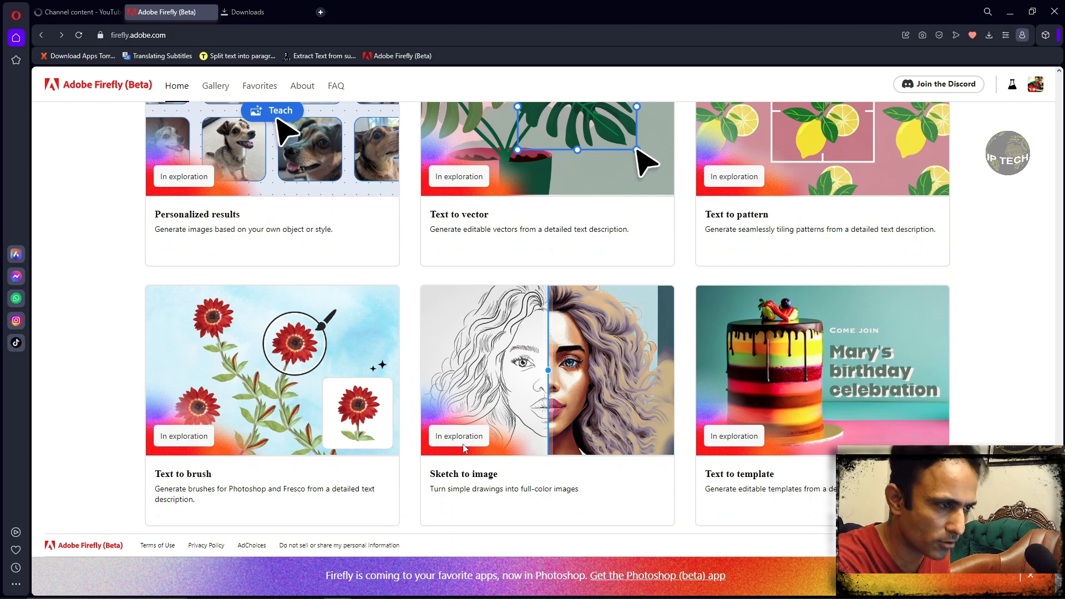
pyautogui.scroll(15, 588, 436)
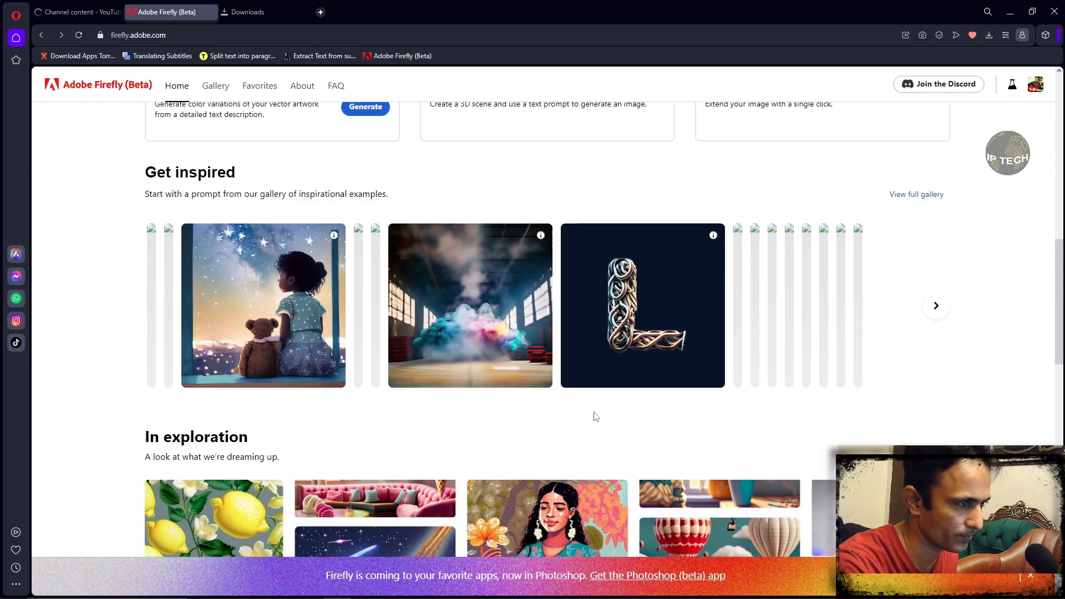
pyautogui.moveTo(428, 324)
pyautogui.scroll(1, 428, 324)
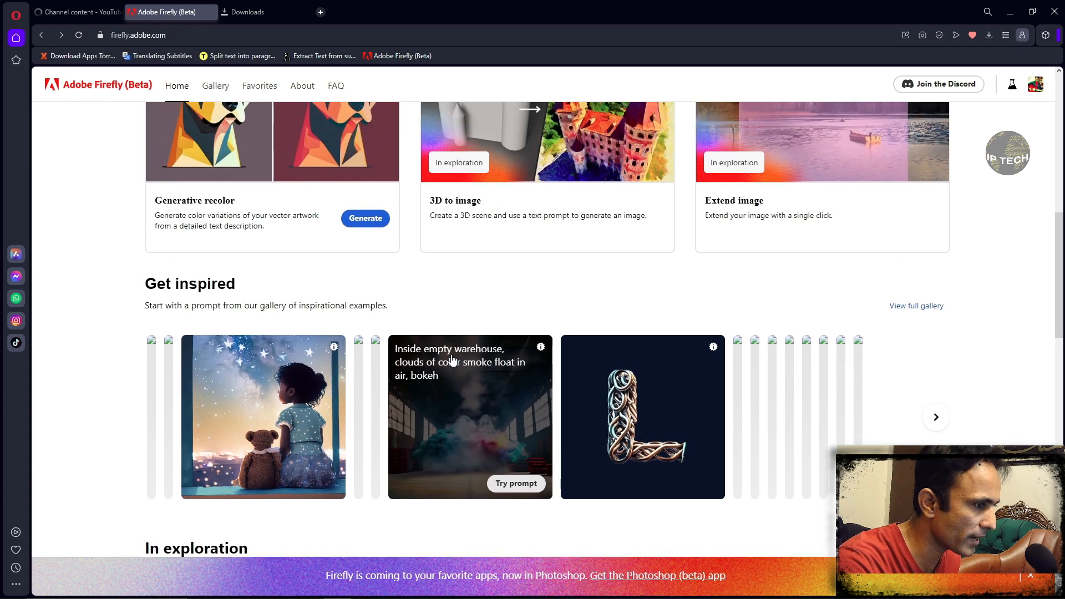
pyautogui.scroll(10, 452, 359)
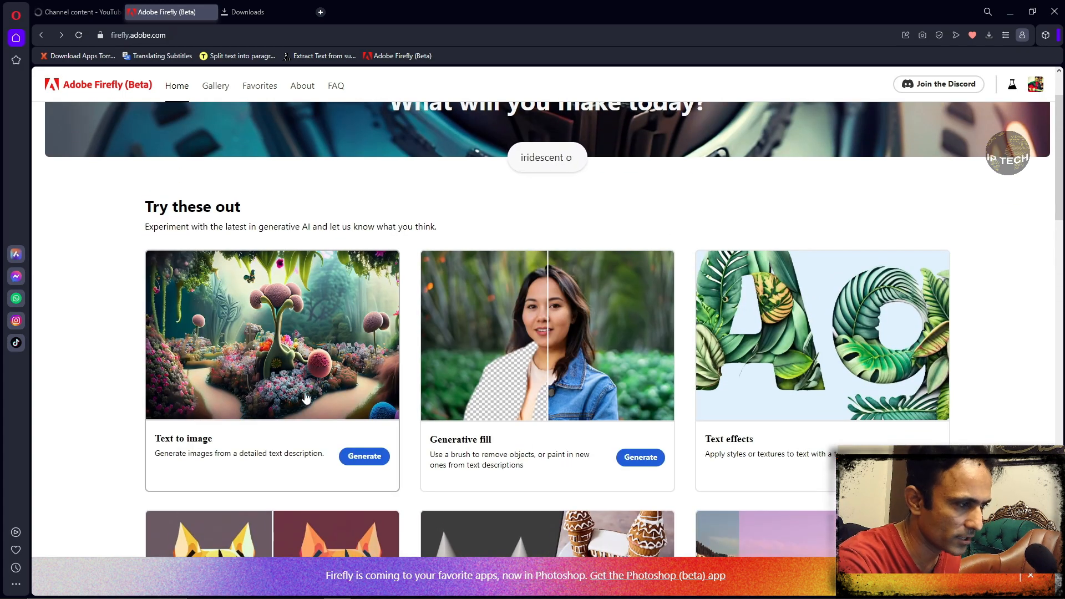
# - Start Text to image and try the prompt of the long-exposure rocky river sample from its gallery
pyautogui.click(346, 459)
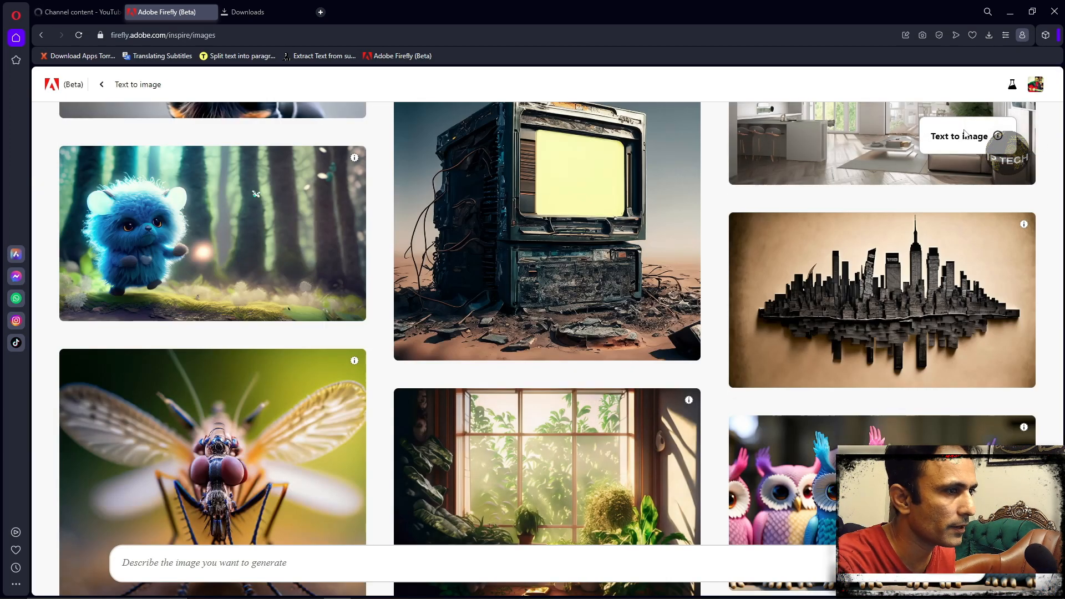
pyautogui.scroll(10, 632, 317)
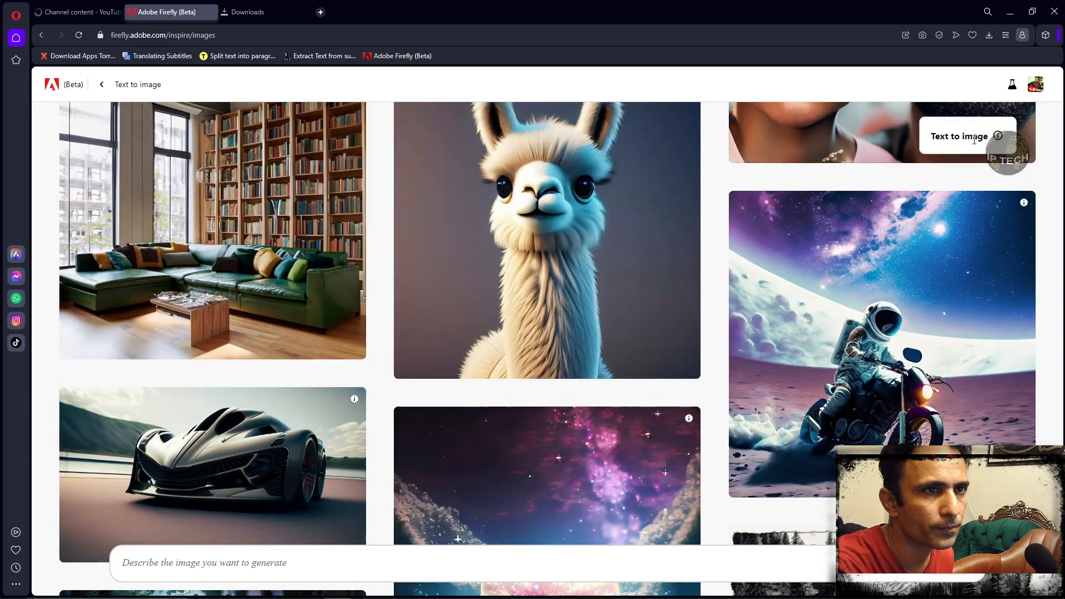
pyautogui.scroll(10, 973, 140)
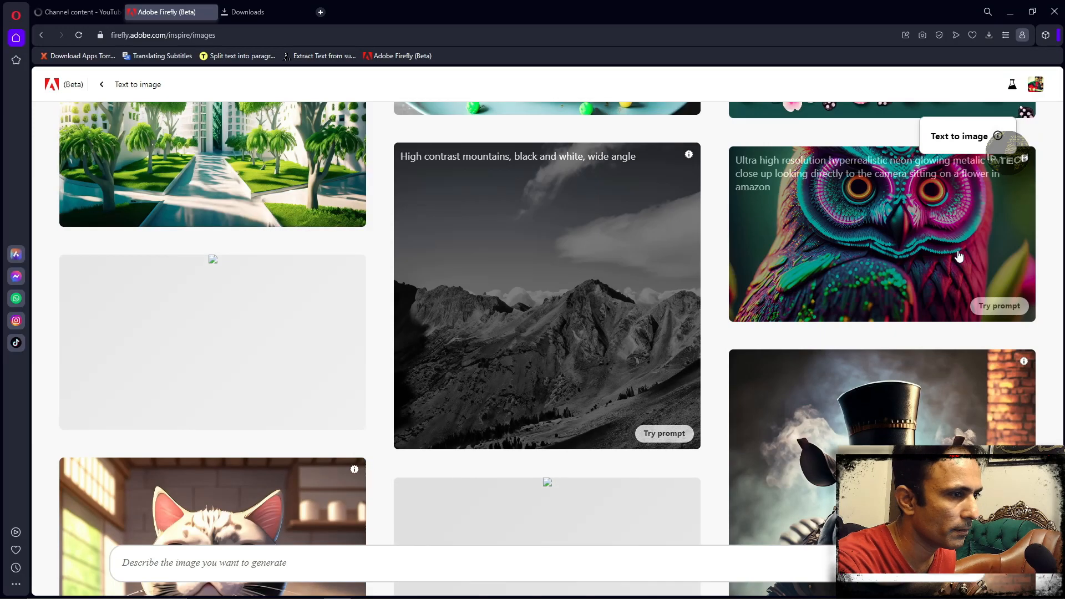
pyautogui.scroll(10, 959, 256)
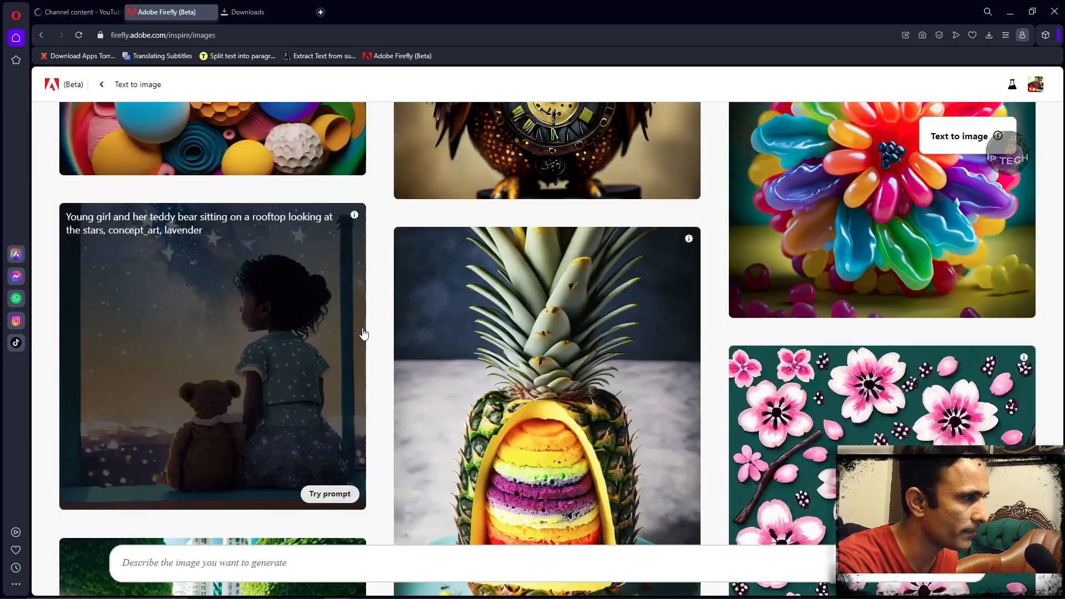
pyautogui.scroll(10, 363, 333)
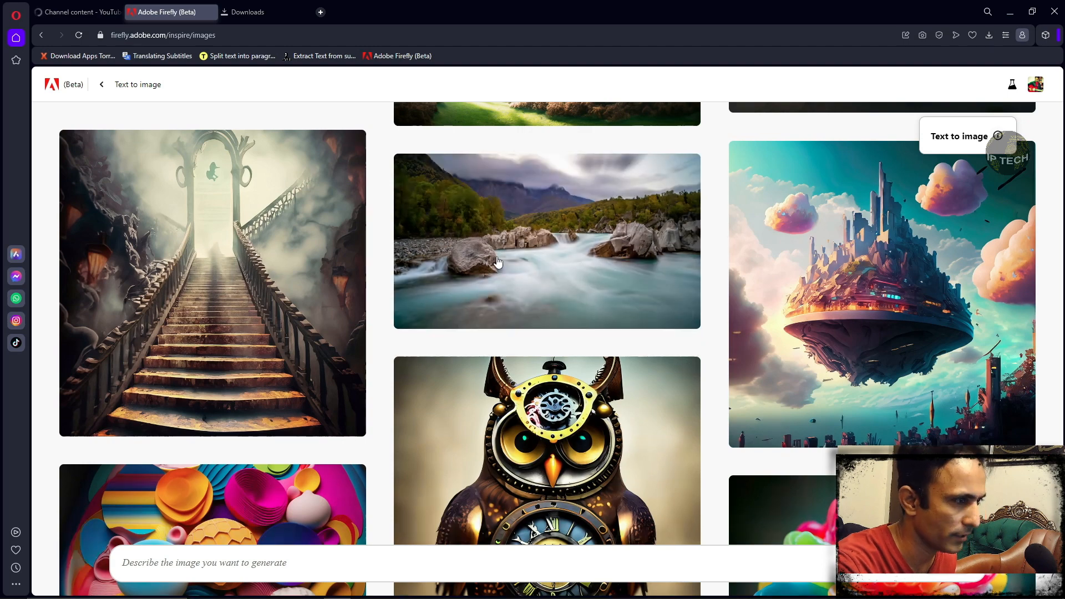
pyautogui.click(496, 261)
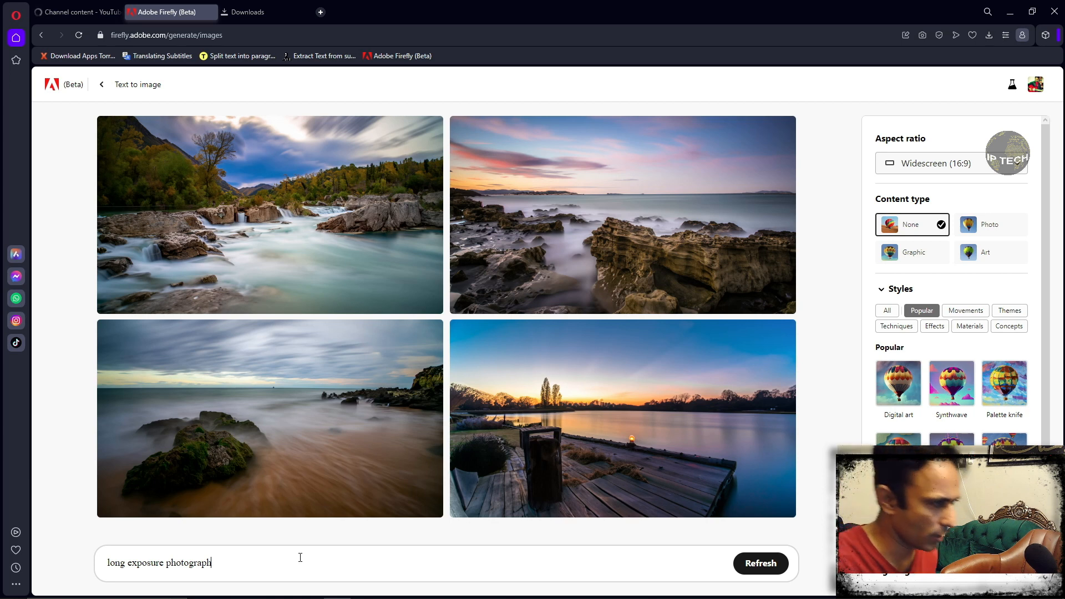
# - Clear the existing image prompt and enter "Colorful Butterly" in its place
pyautogui.hotkey('ctrl', 'a')
pyautogui.press('BackSpace')
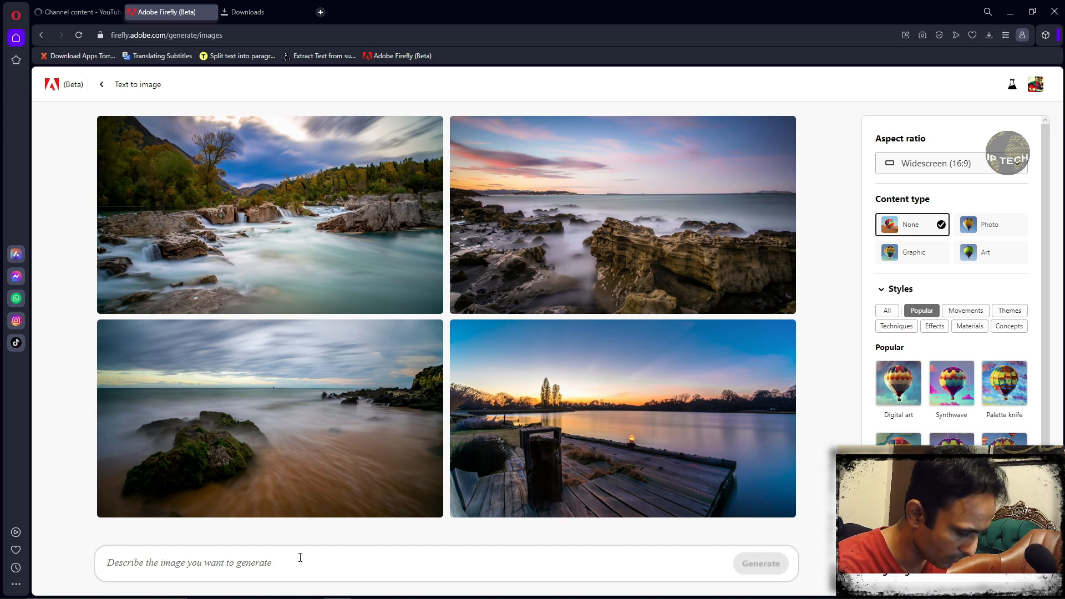
pyautogui.write('Co')
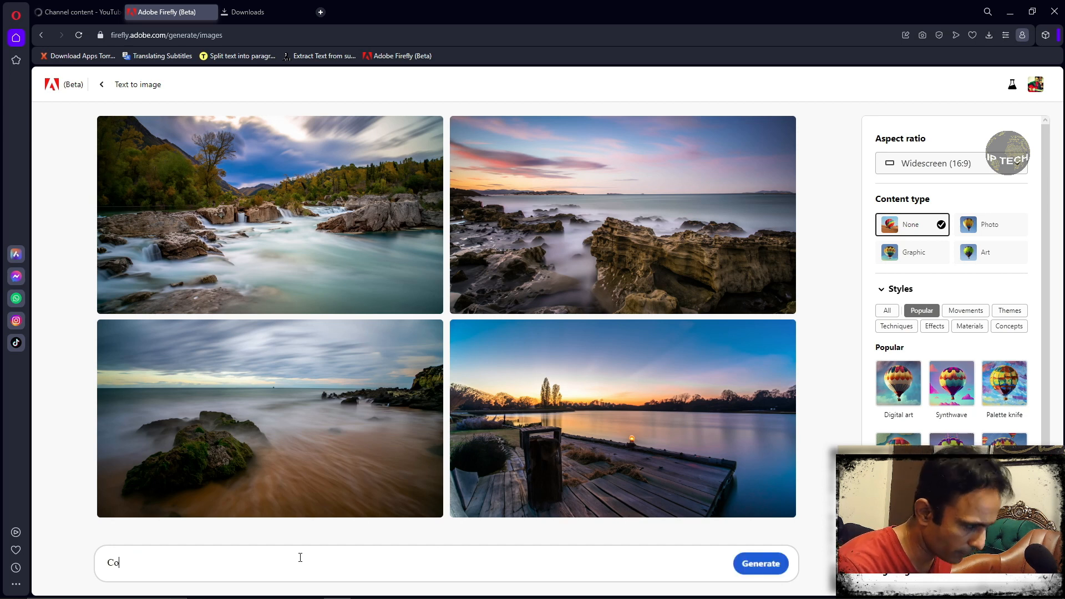
pyautogui.write('lorful Butter')
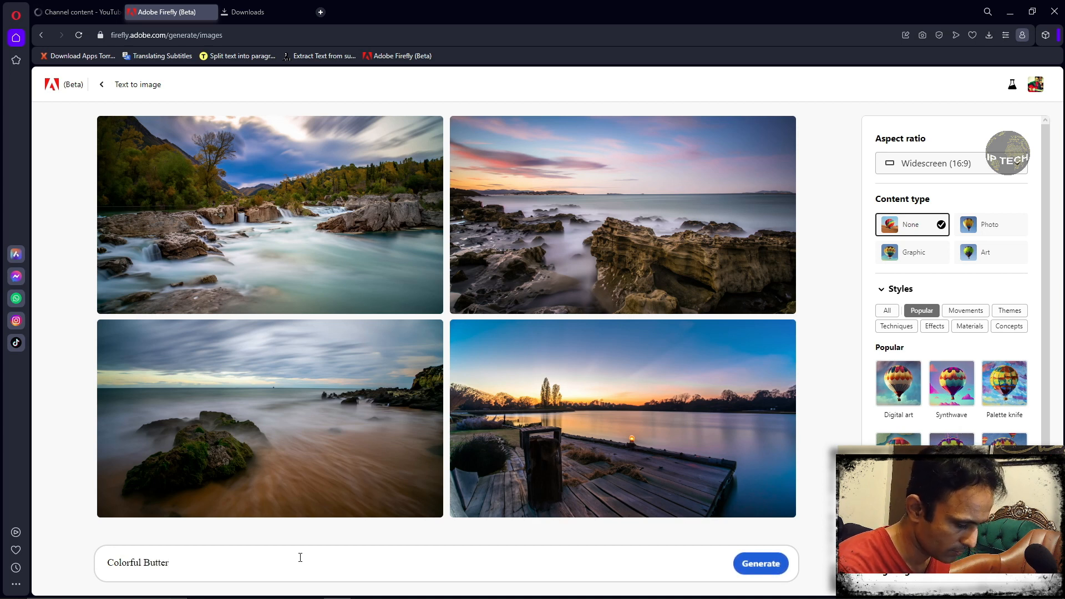
pyautogui.write('ly')
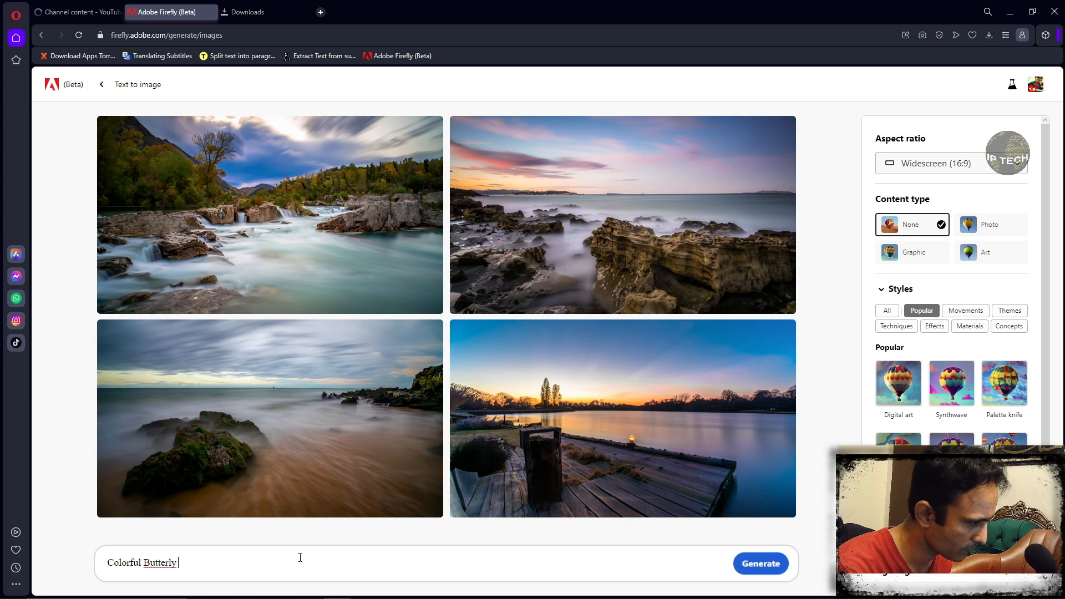
pyautogui.rightClick(299, 560)
pyautogui.press('Down')
pyautogui.press('Down')
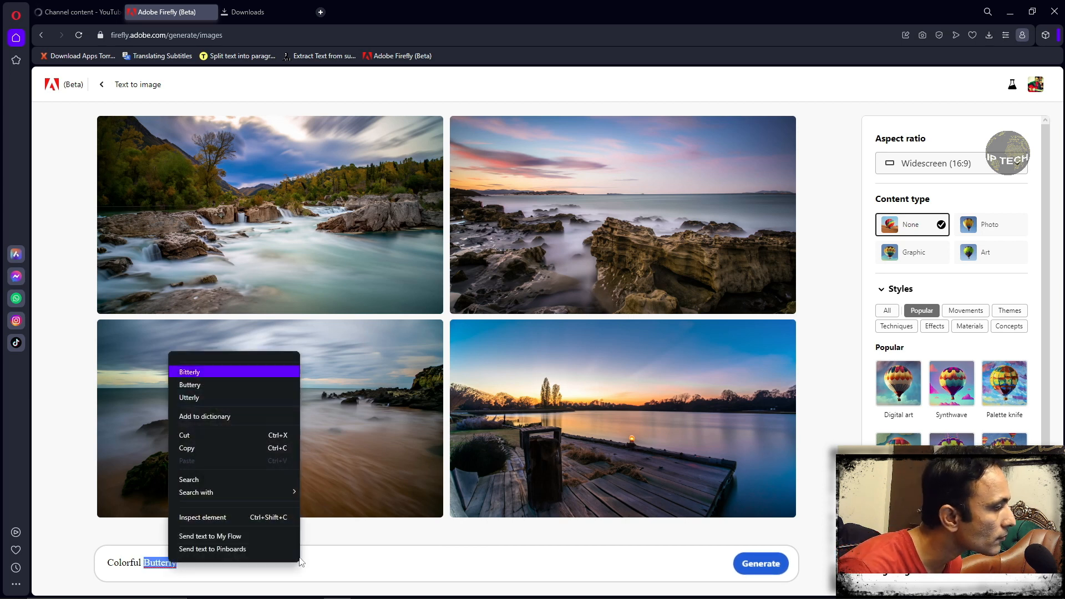
pyautogui.press('Escape')
pyautogui.click(300, 557)
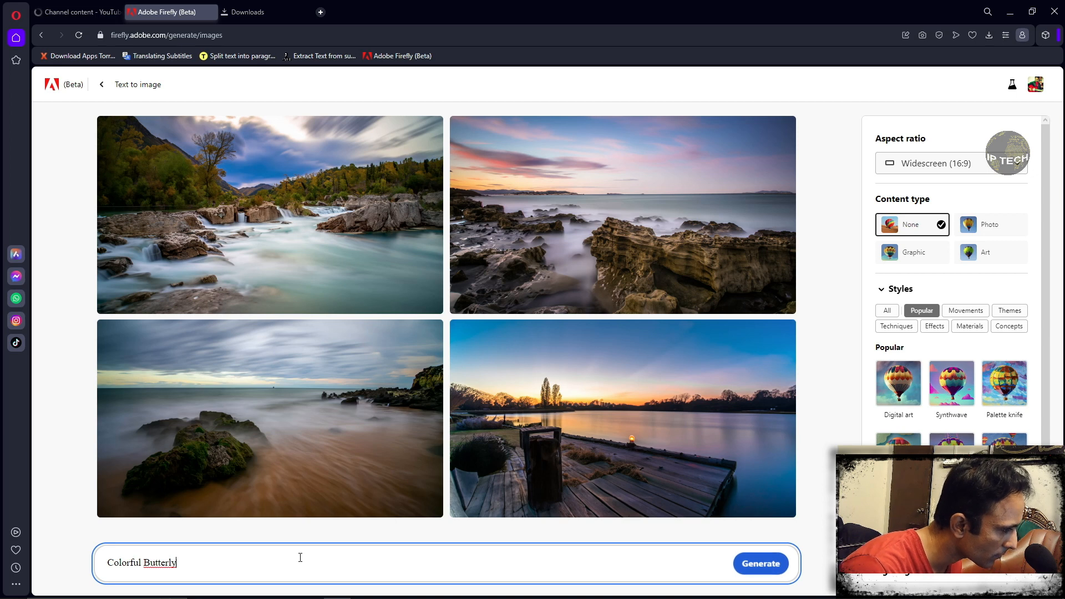
# - Correct the misspelled second word of the prompt to "Butterfly"
pyautogui.press('Left')
pyautogui.press('Left')
pyautogui.write('f')
pyautogui.press('End')
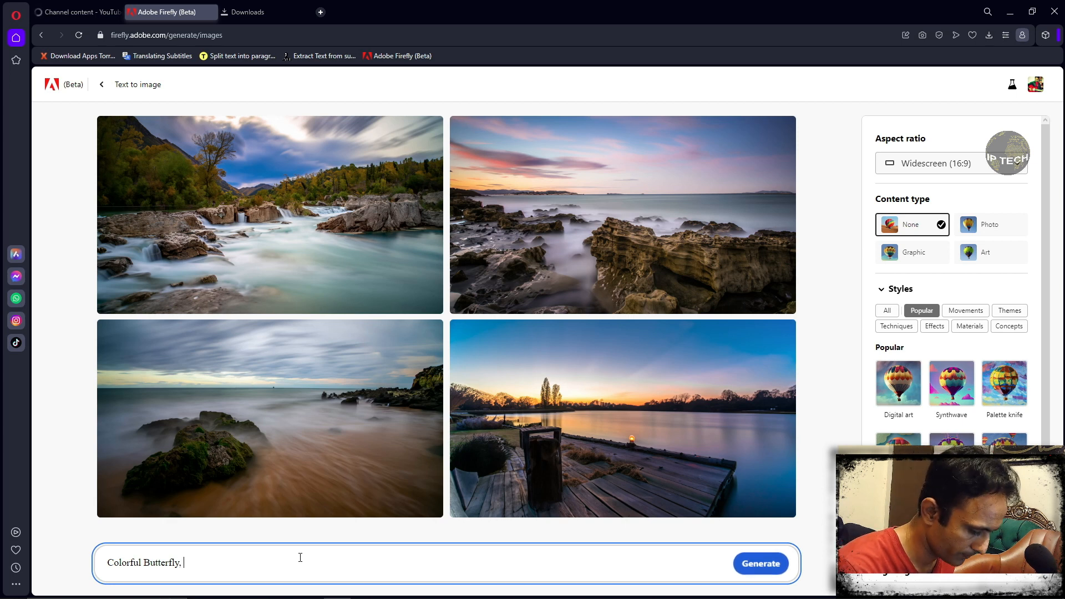
# - Extend the prompt after "Colorful Butterfly" with ", micro DSLR Zoom"
pyautogui.write(', micro')
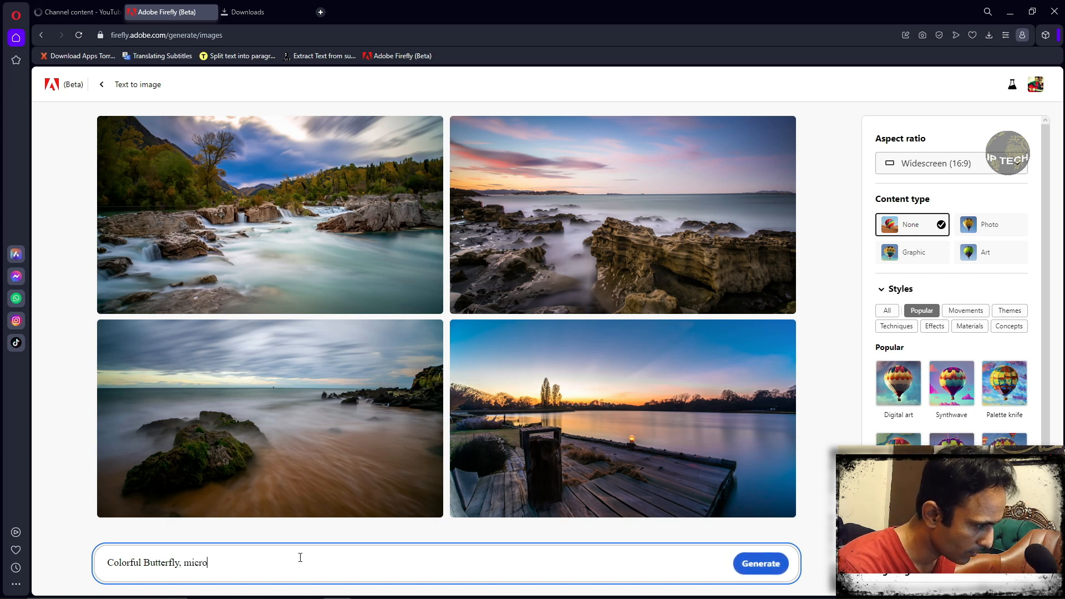
pyautogui.write(' DS')
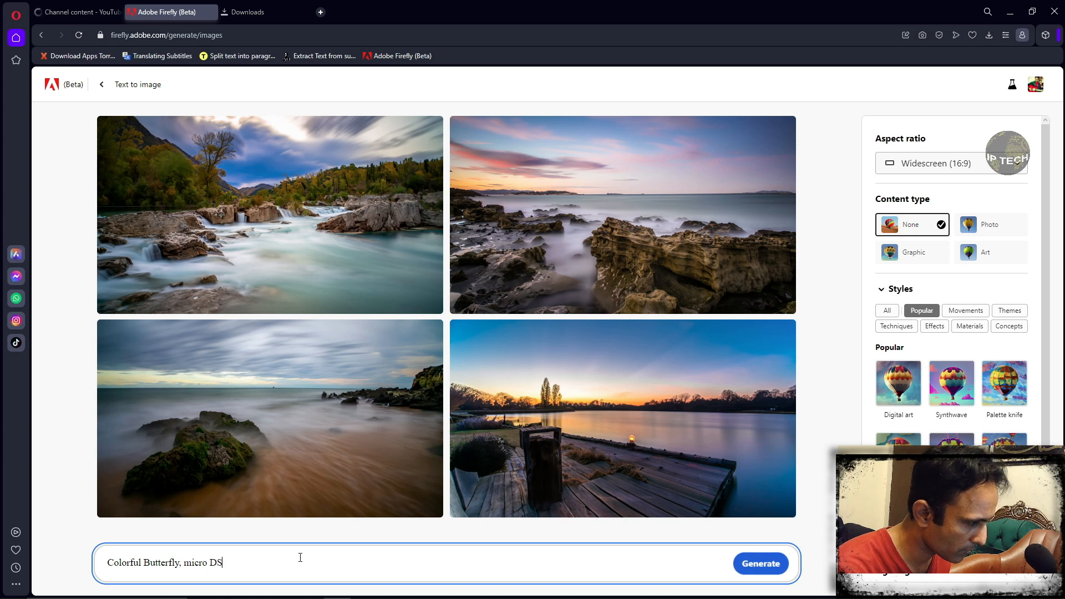
pyautogui.write('LR')
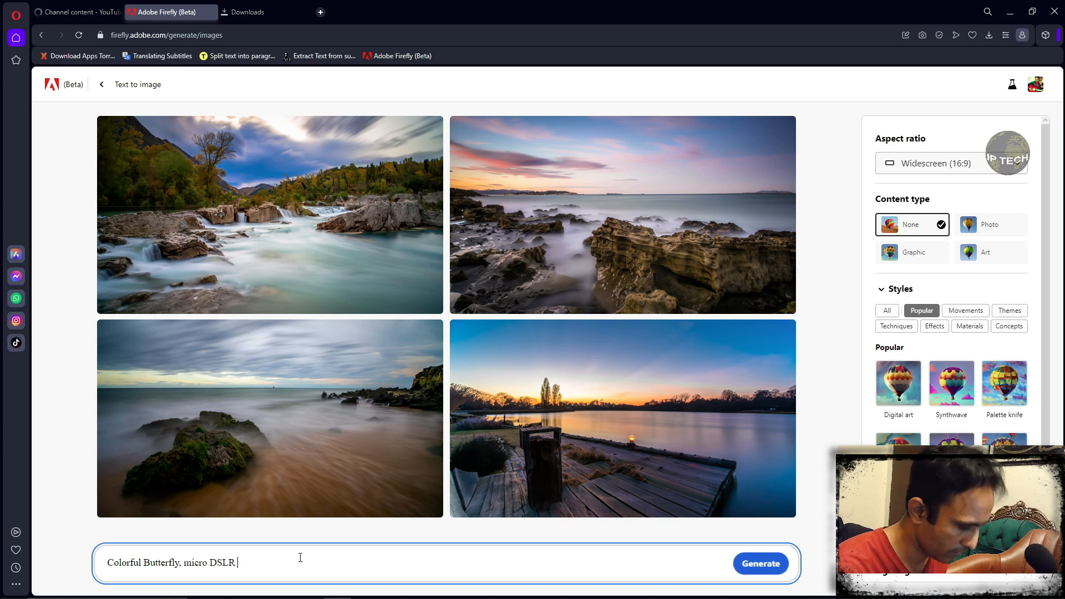
pyautogui.write(' ZOOM')
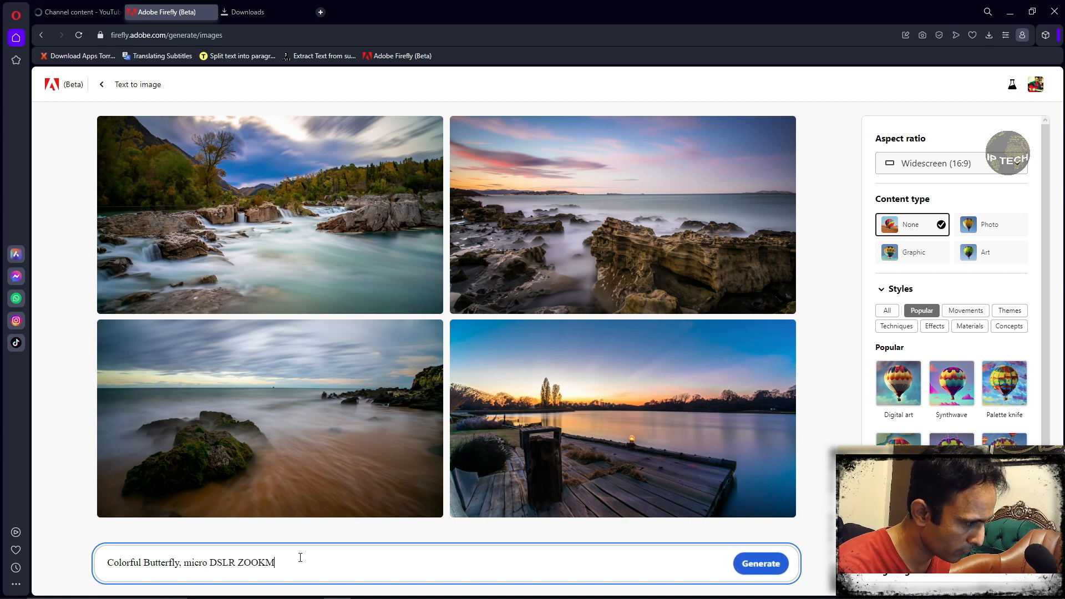
pyautogui.press('BackSpace')
pyautogui.press('BackSpace')
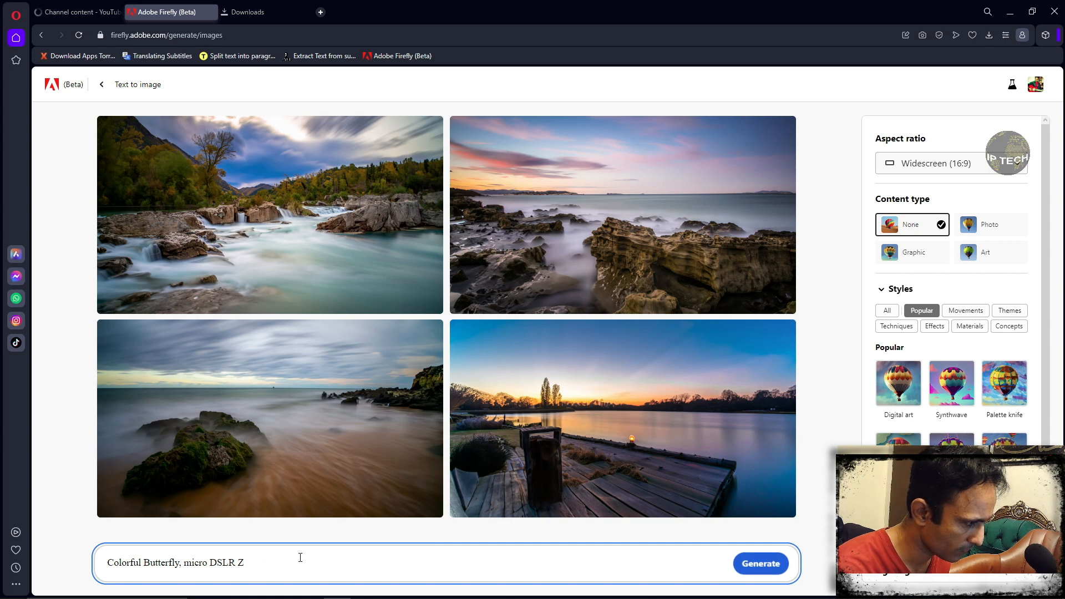
pyautogui.press('BackSpace')
pyautogui.press('BackSpace')
pyautogui.press('BackSpace')
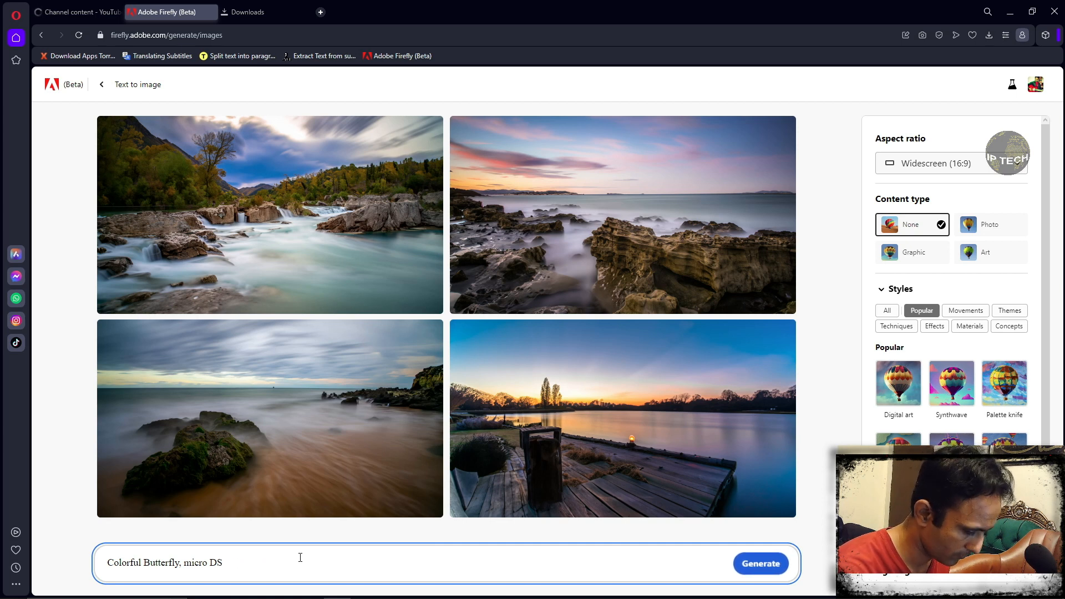
pyautogui.write('LR')
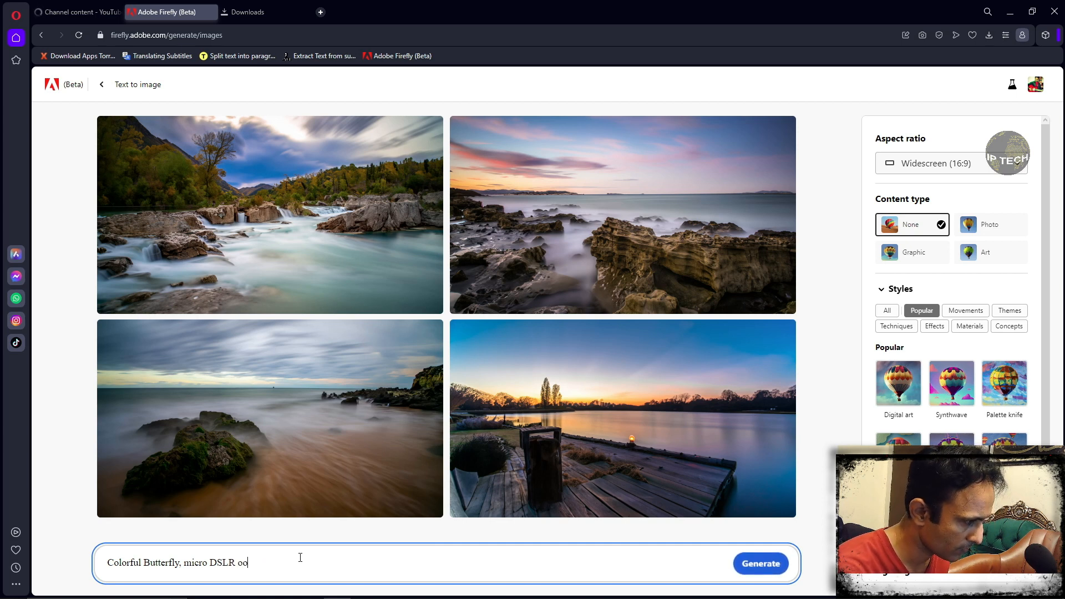
pyautogui.write(' Zoom')
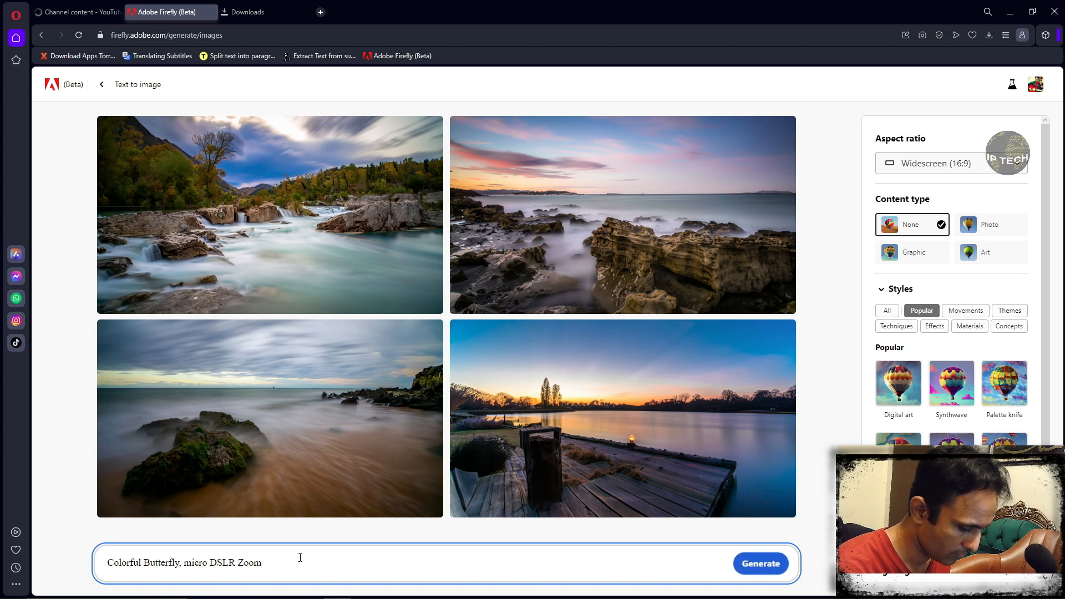
pyautogui.write(', Bokeh')
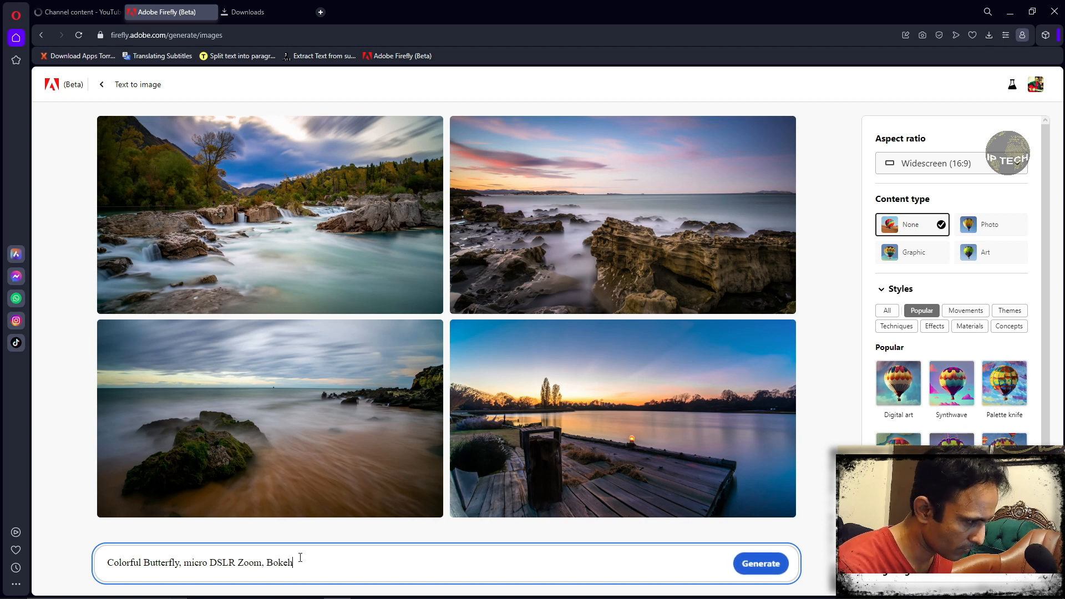
pyautogui.write(' R')
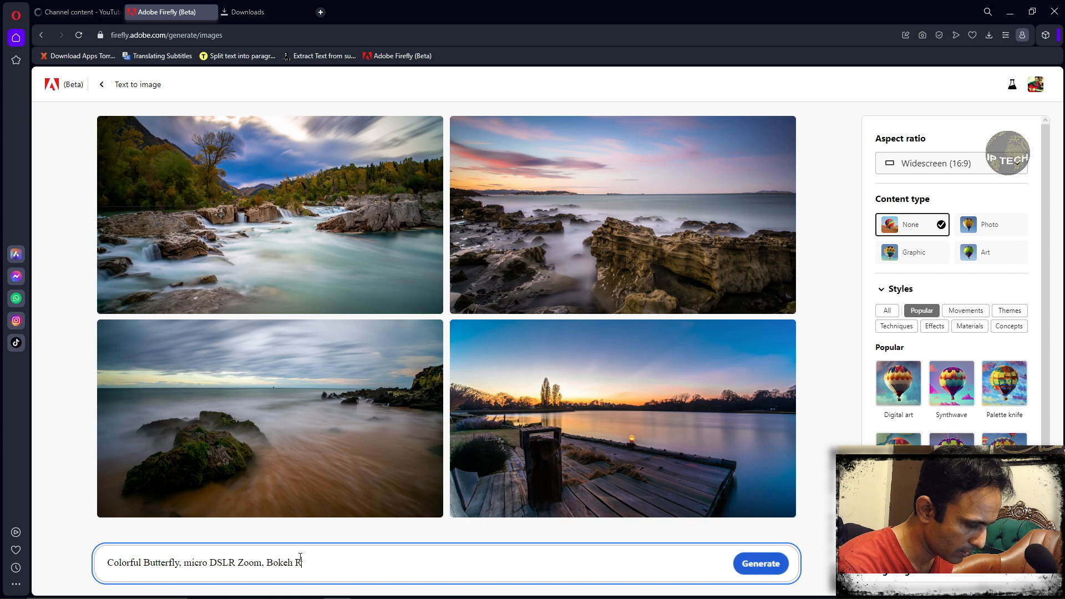
pyautogui.write('Road')
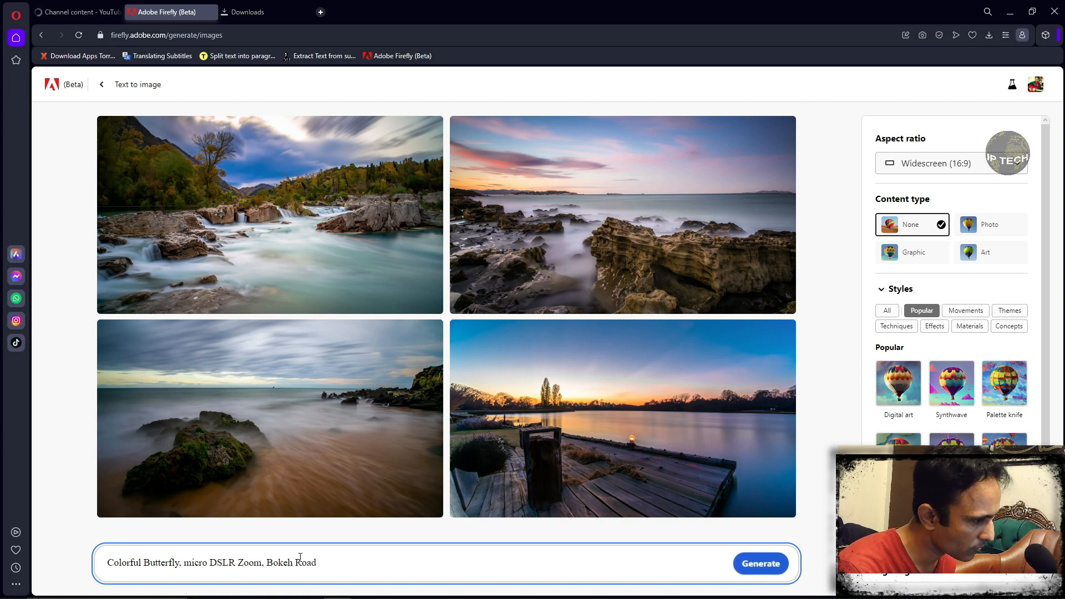
# - Add ", Bokeh," to the end of the prompt
pyautogui.hotkey('ctrl', 'BackSpace')
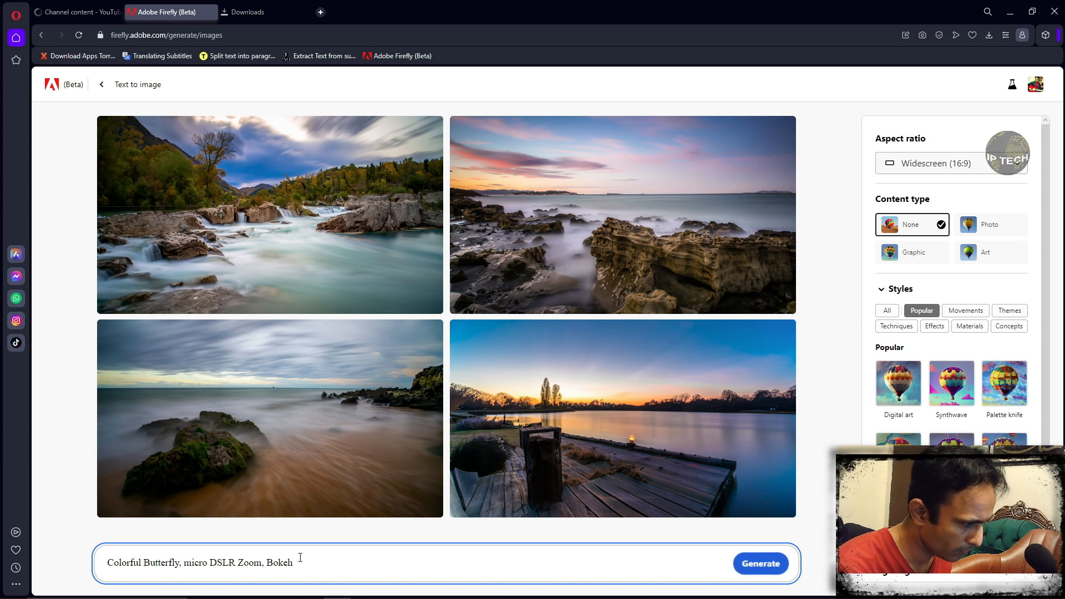
pyautogui.press('BackSpace')
pyautogui.write(',')
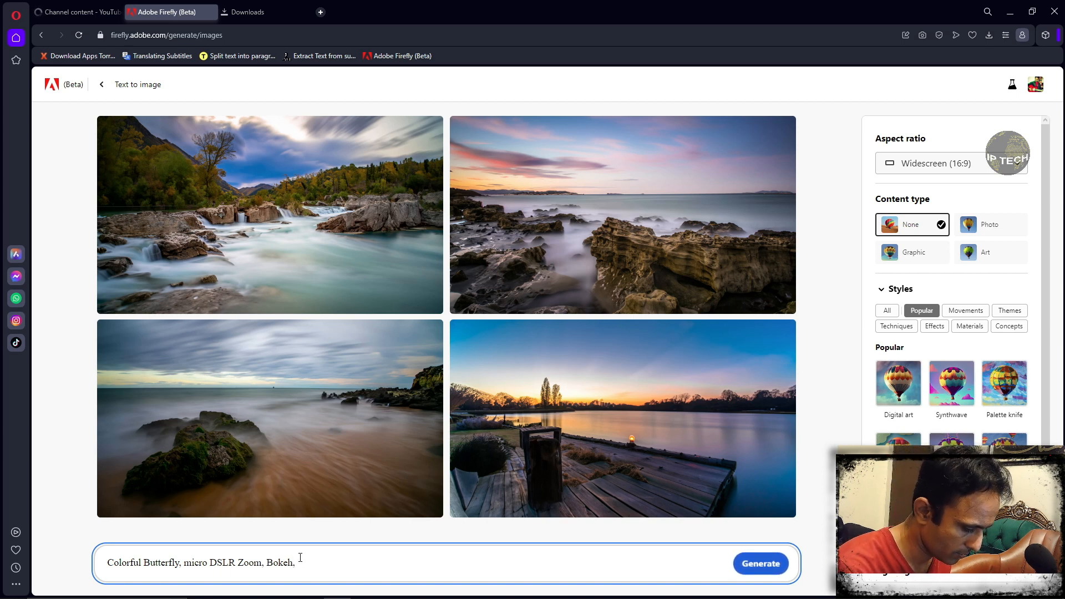
pyautogui.write(' many l')
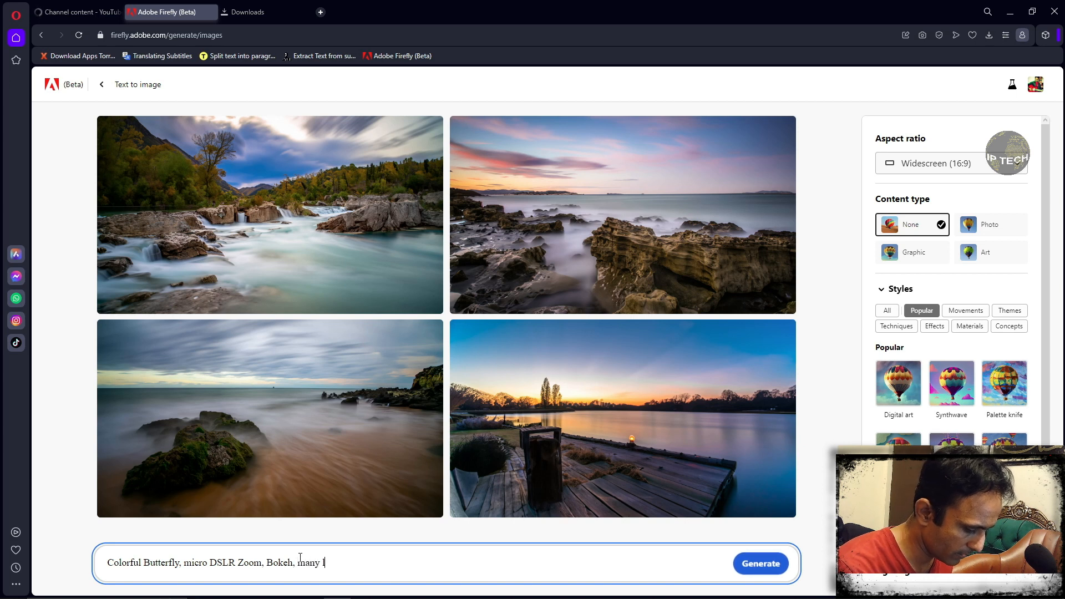
pyautogui.write('egs of peo')
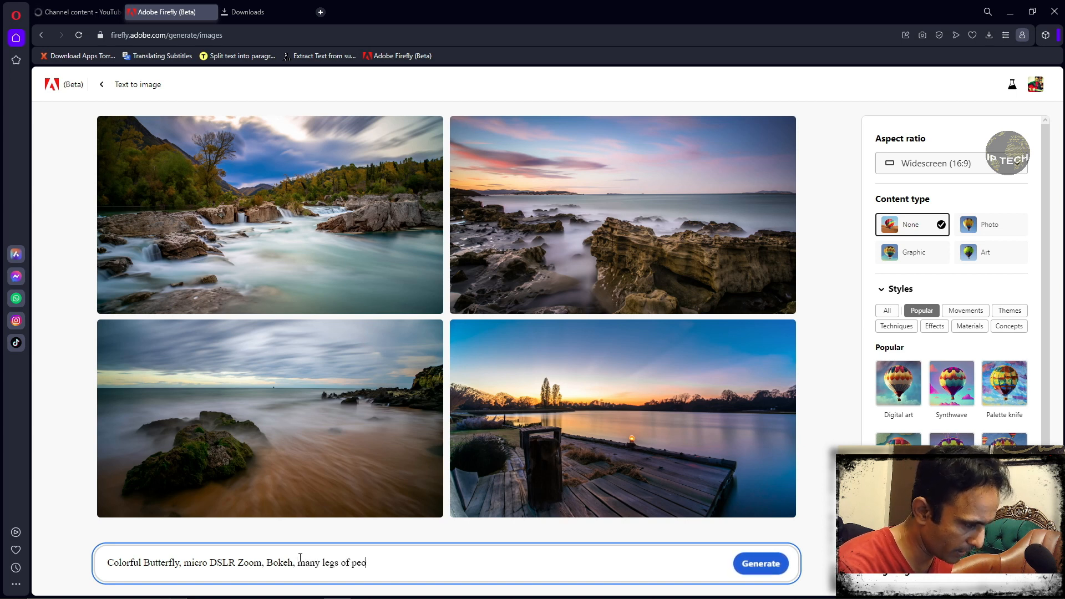
pyautogui.write('ple on roads')
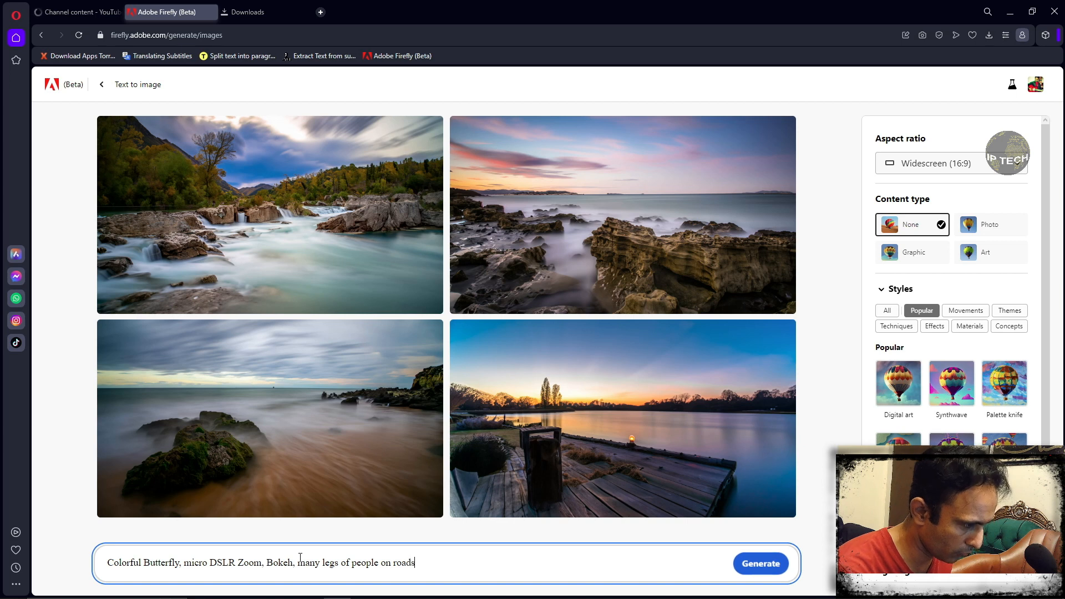
# - Complete the prompt with "many legs of people on road" and generate the images
pyautogui.press('BackSpace')
pyautogui.click(760, 564)
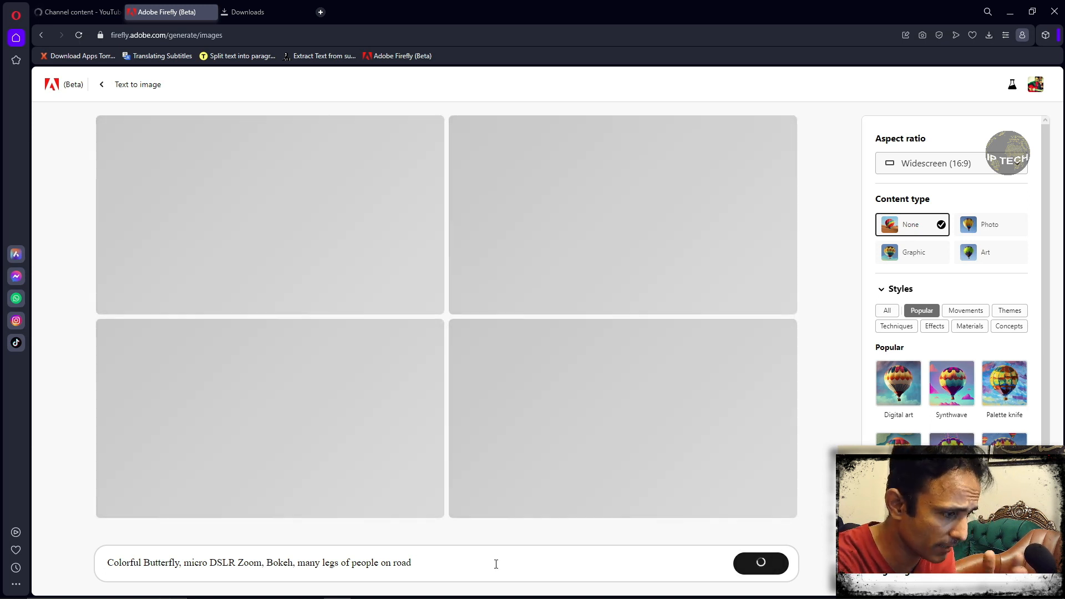
# - Check the memory performance in Task Manager, and look over the generated butterfly images in Firefly
pyautogui.click(554, 588)
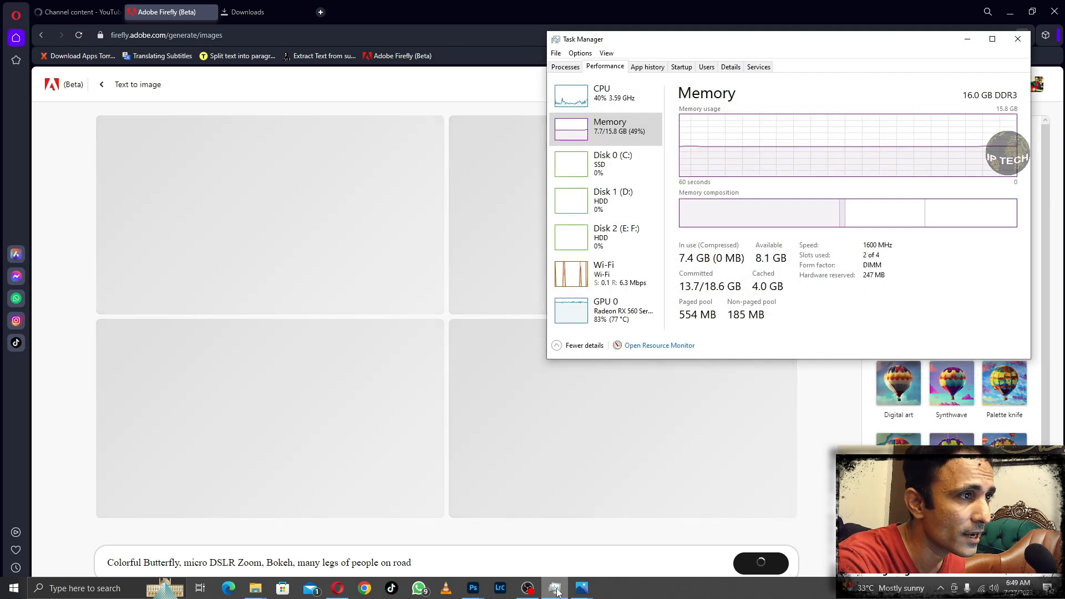
pyautogui.click(557, 592)
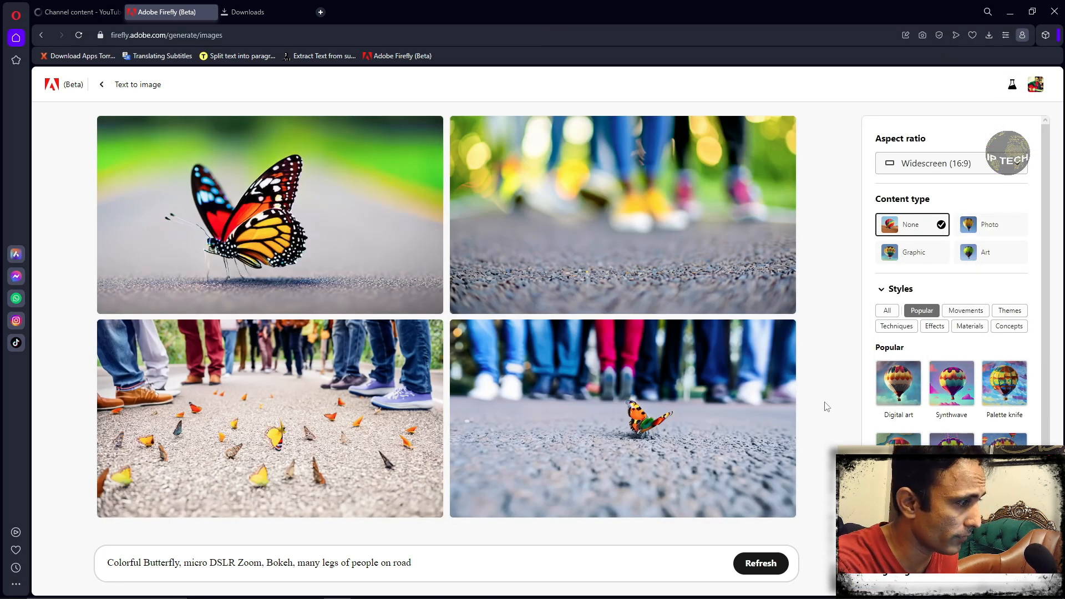
pyautogui.moveTo(355, 426)
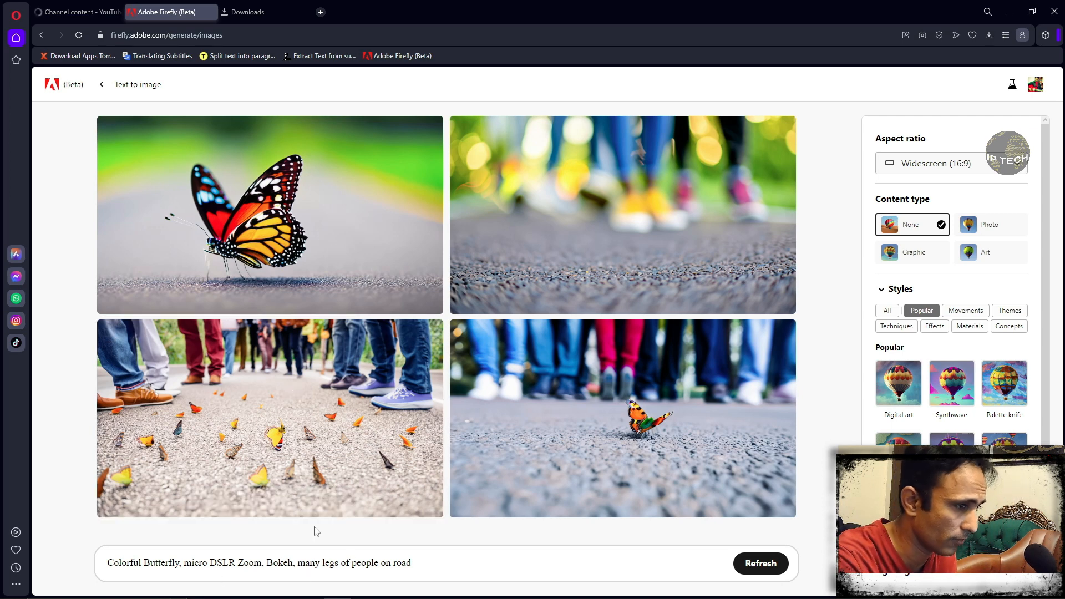
pyautogui.moveTo(610, 433)
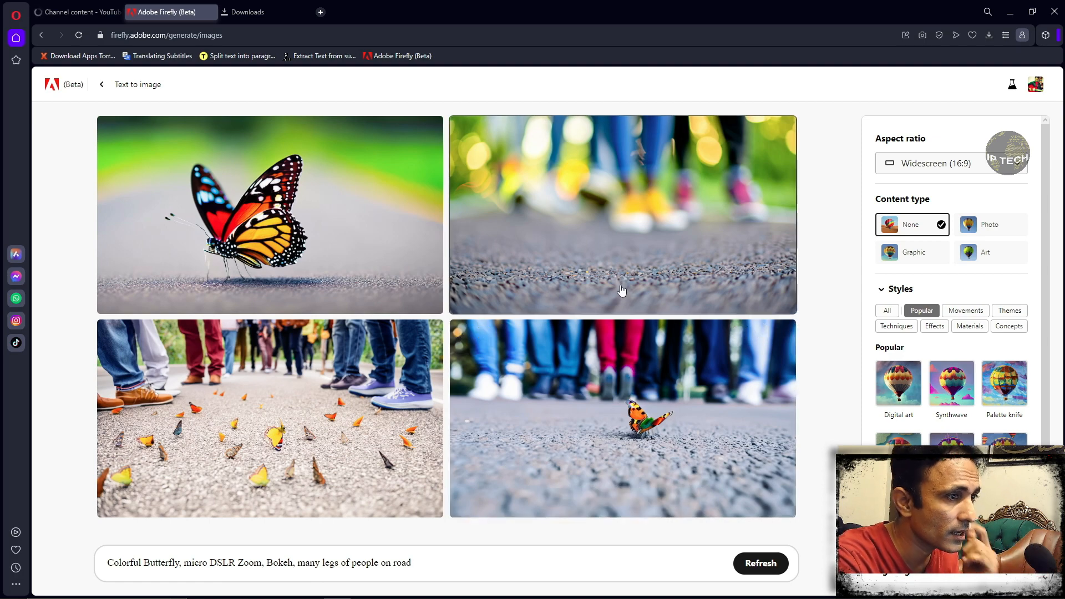
pyautogui.moveTo(240, 246)
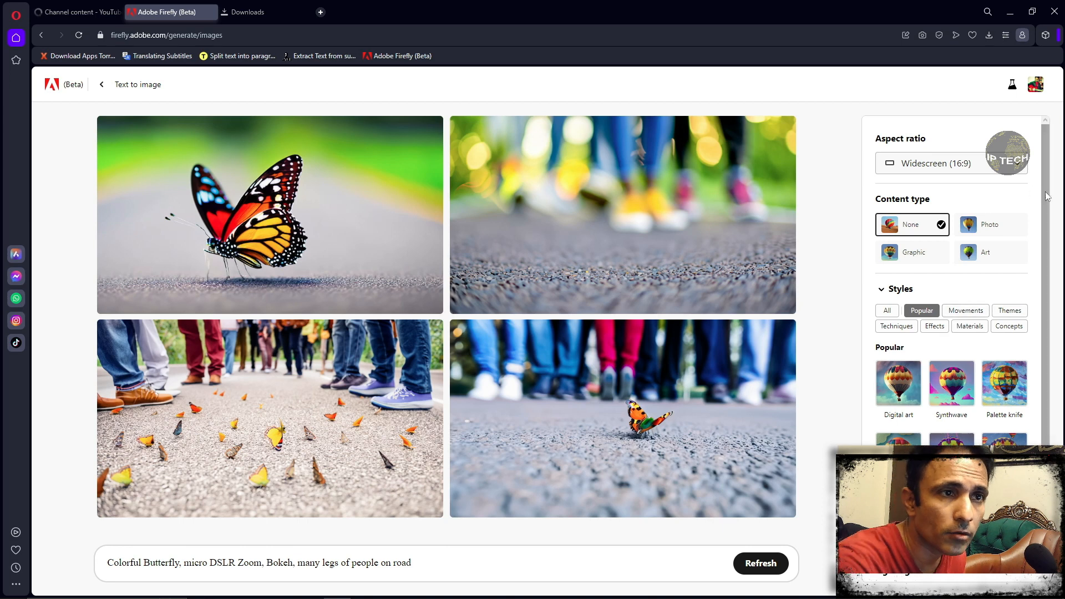
# - Examine the available options for aspect ratio, color and tone, lighting, and composition in the image settings
pyautogui.click(1026, 174)
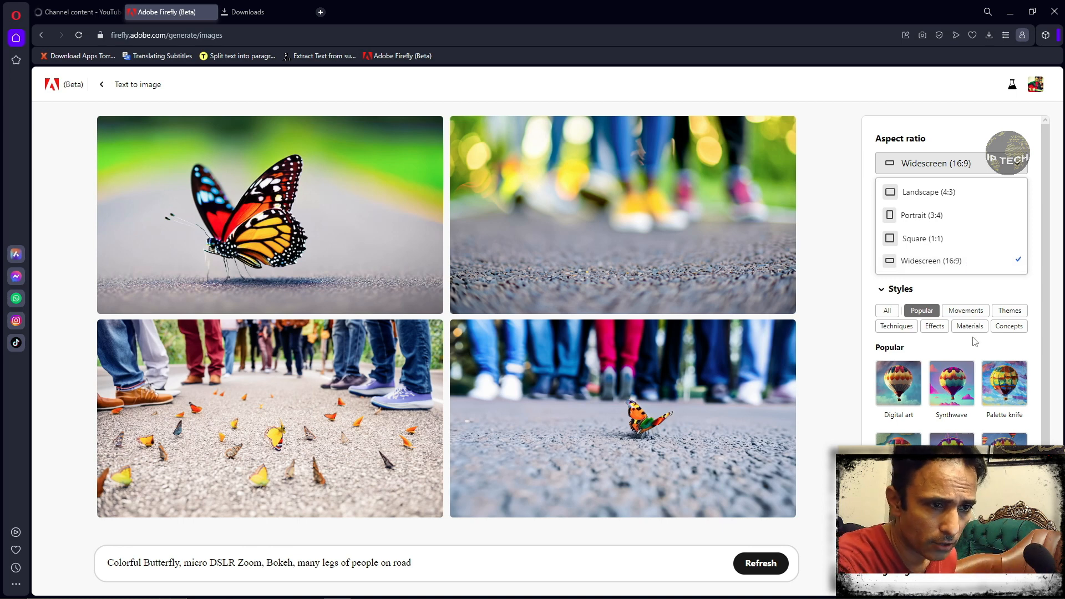
pyautogui.click(1046, 440)
pyautogui.moveTo(1047, 440); pyautogui.dragTo(1046, 518)
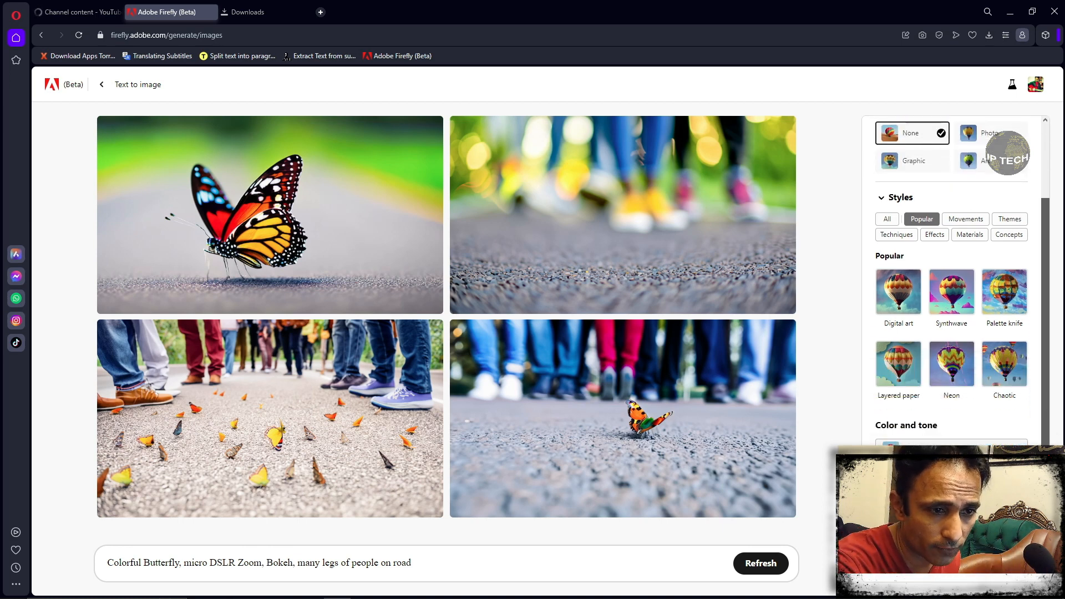
pyautogui.click(993, 442)
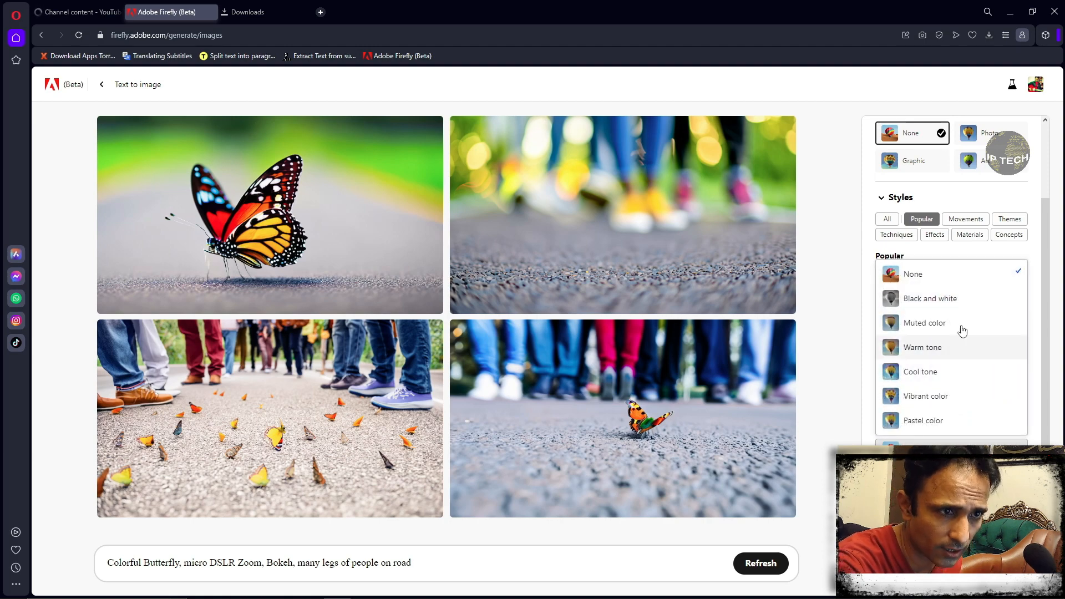
pyautogui.click(1041, 377)
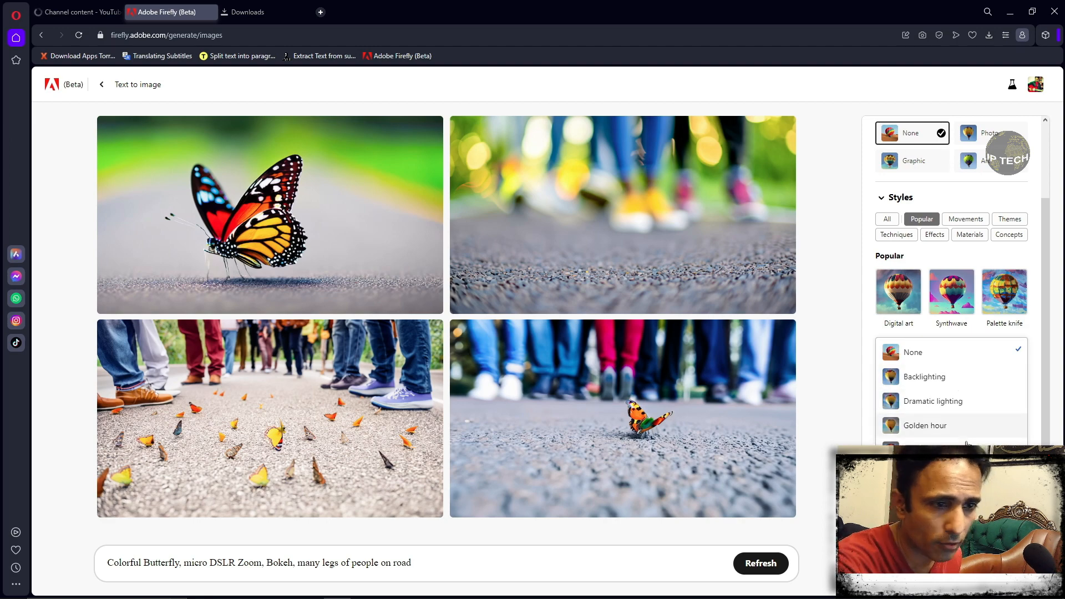
pyautogui.click(1046, 438)
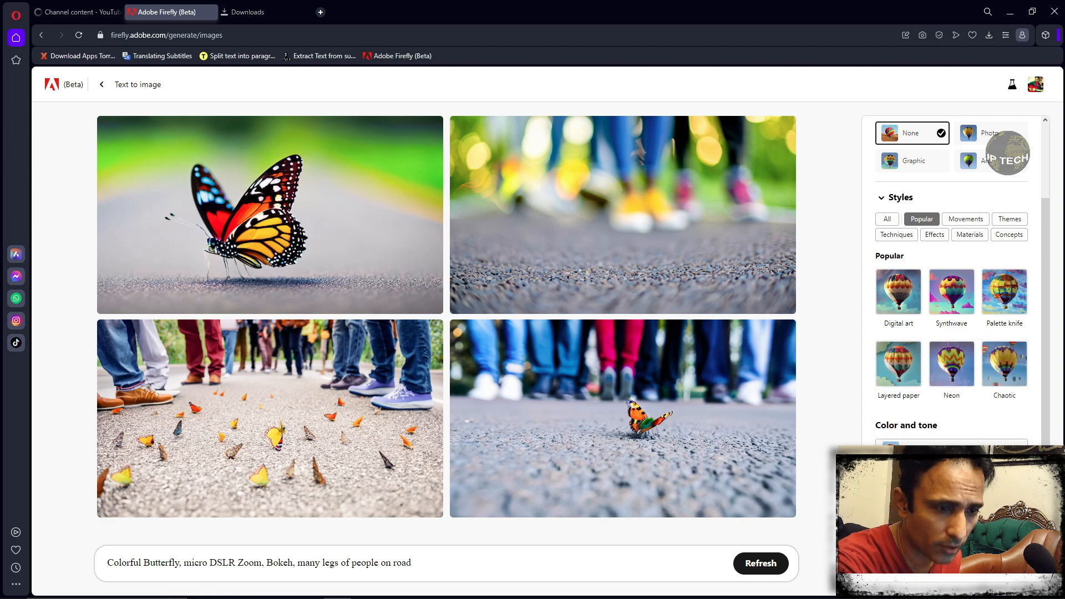
pyautogui.click(951, 554)
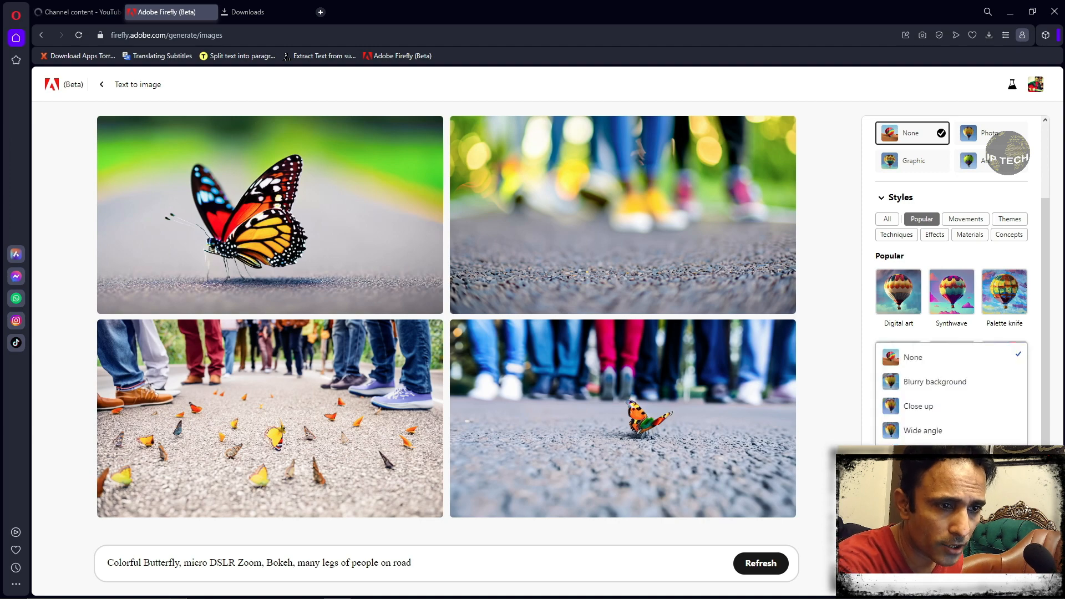
# - Set the composition to Wide angle and replace "Colorful Butterfly" in the prompt with "A Cat"
pyautogui.click(922, 430)
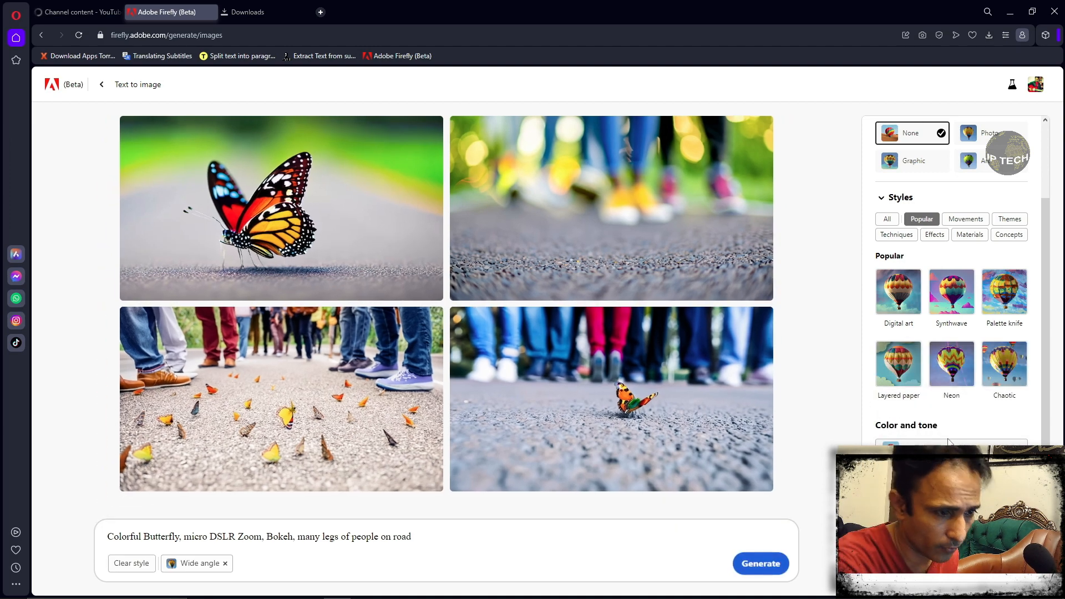
pyautogui.scroll(3, 942, 198)
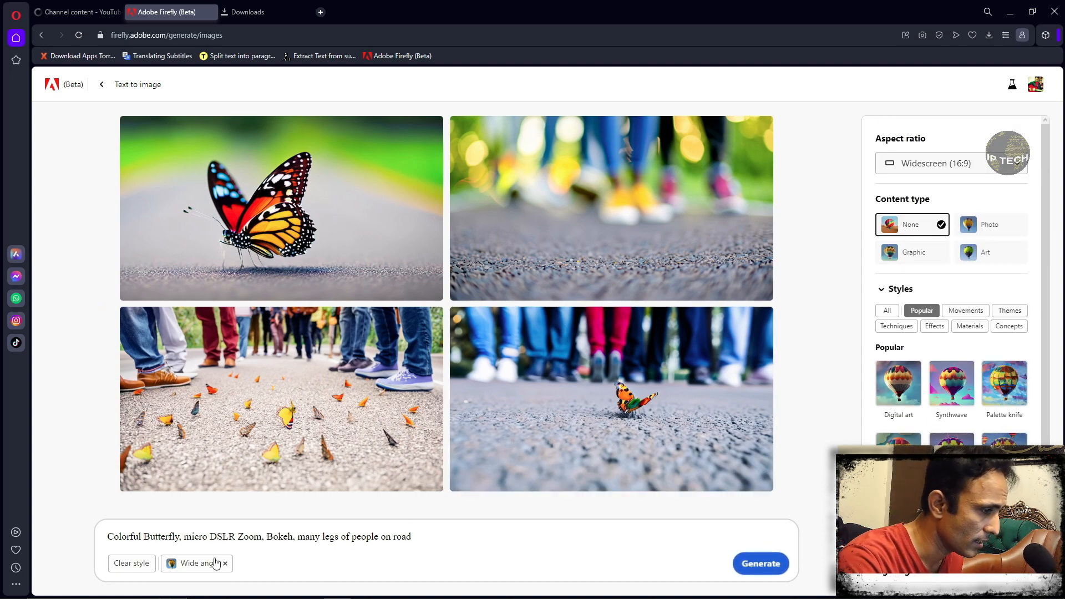
pyautogui.click(181, 536)
pyautogui.hotkey('shift', 'Home')
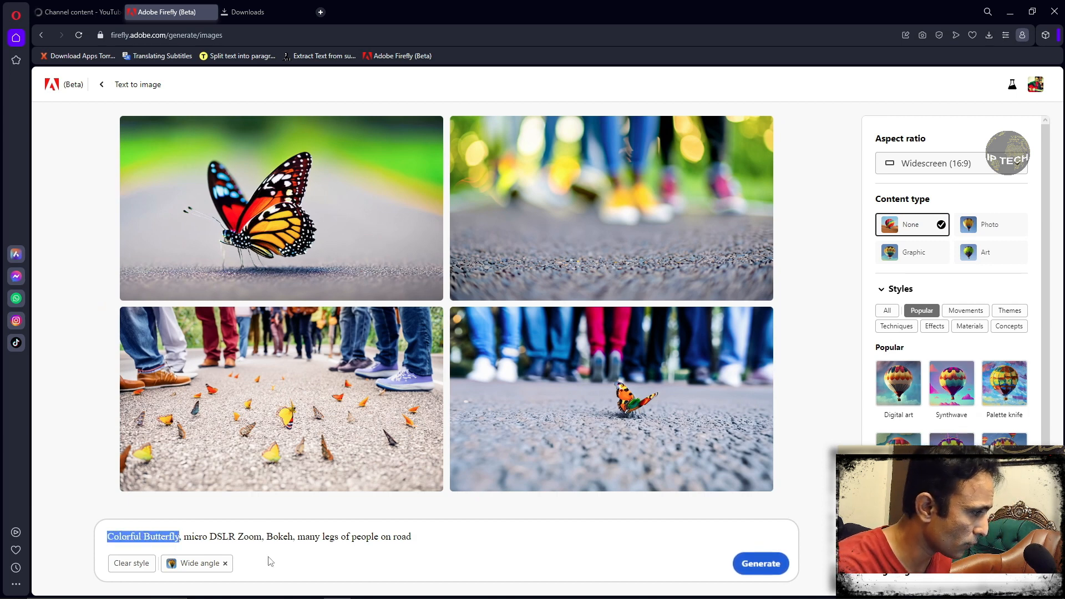
pyautogui.press('BackSpace')
pyautogui.write('A Cat')
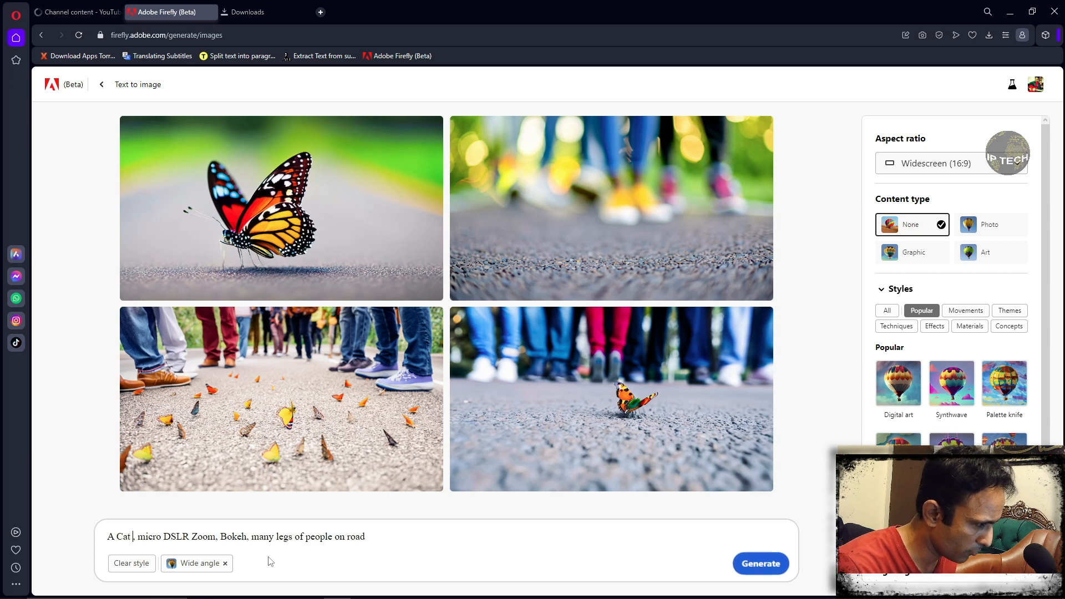
# - Add "in night" to the end of the cat prompt and generate the images
pyautogui.hotkey('ctrl', 'Right')
pyautogui.hotkey('ctrl', 'Right')
pyautogui.hotkey('ctrl', 'Right')
pyautogui.press('End')
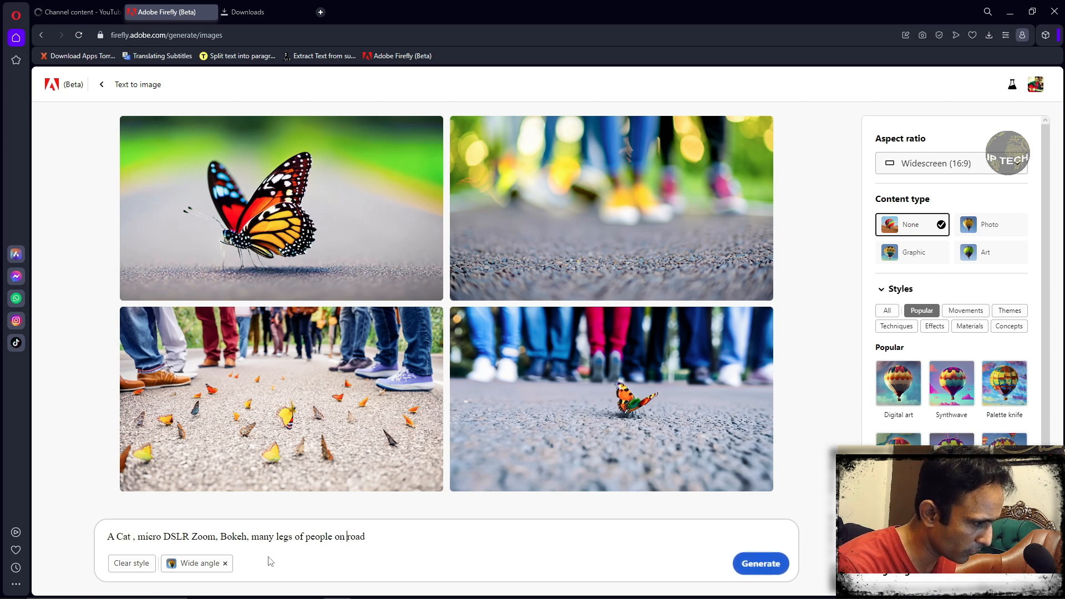
pyautogui.write('in night')
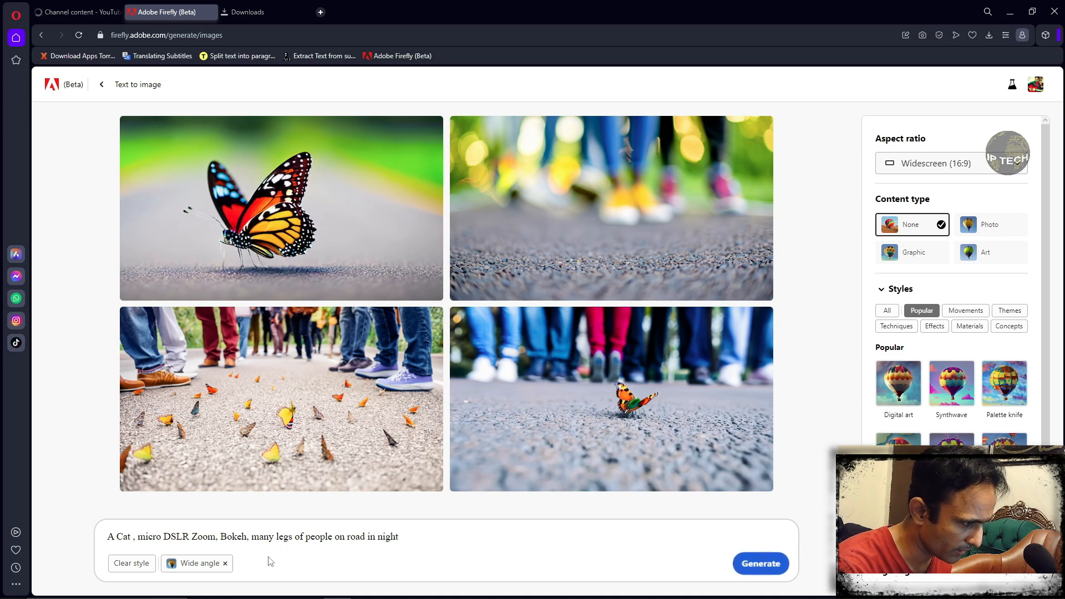
pyautogui.click(759, 563)
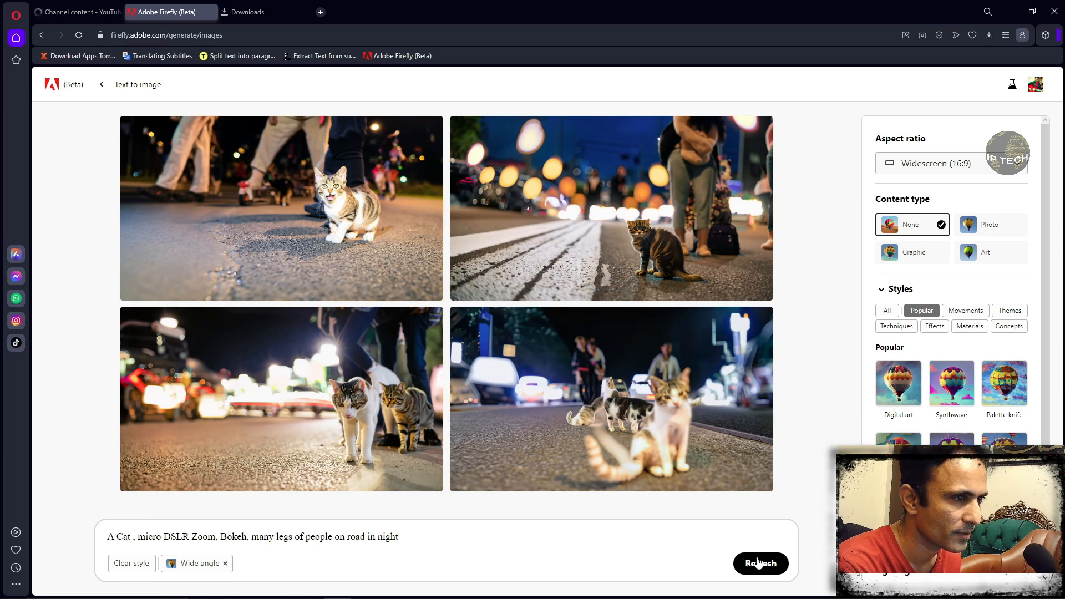
pyautogui.moveTo(650, 251)
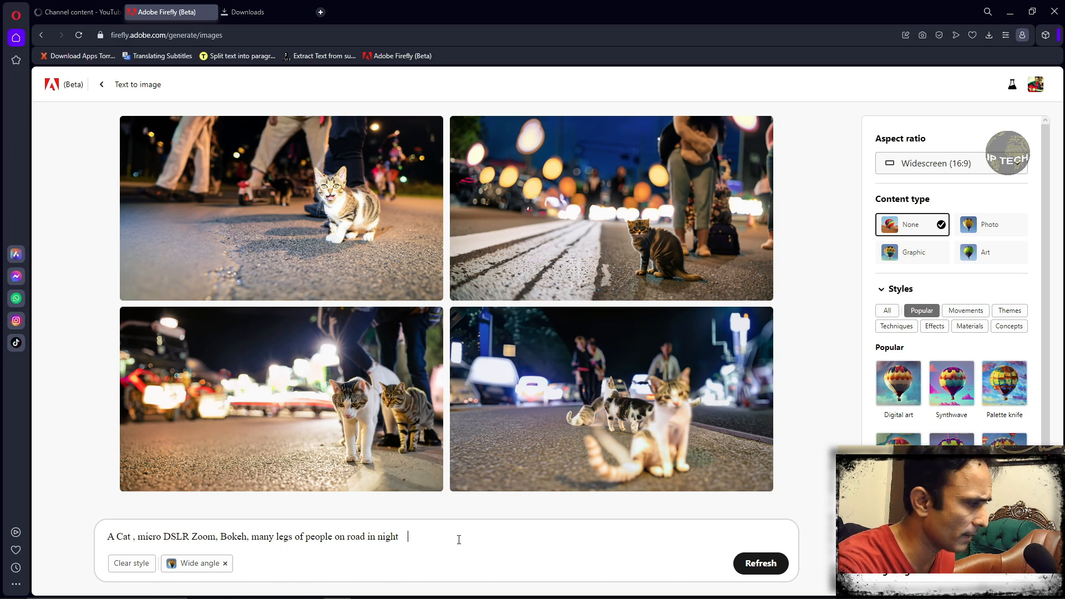
# - Replace the whole prompt with "a girl protrait in a park"
pyautogui.hotkey('ctrl', 'a')
pyautogui.press('BackSpace')
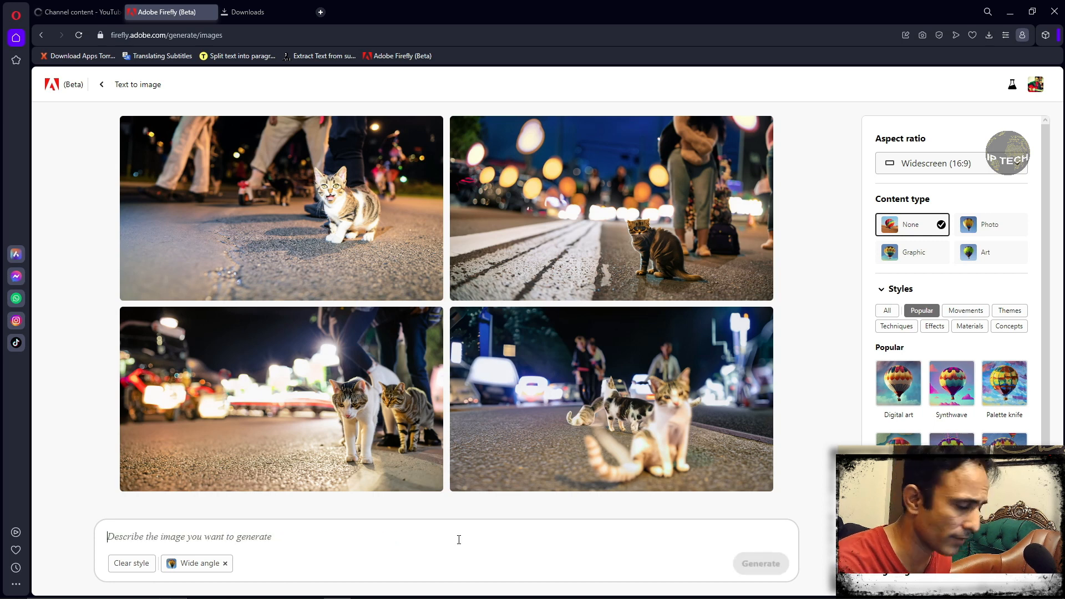
pyautogui.write('a girl')
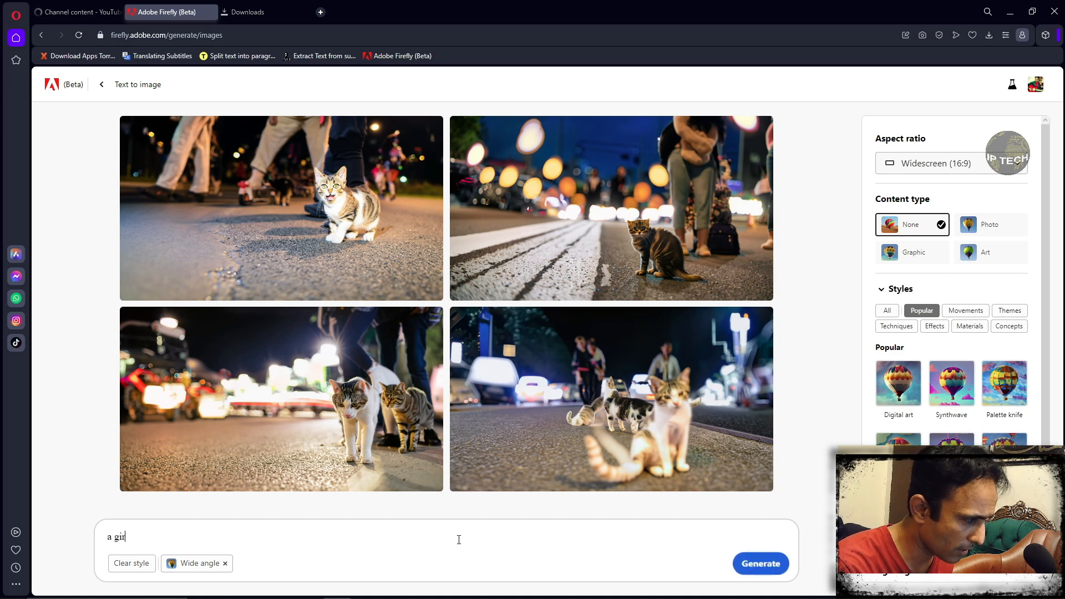
pyautogui.write(' pro')
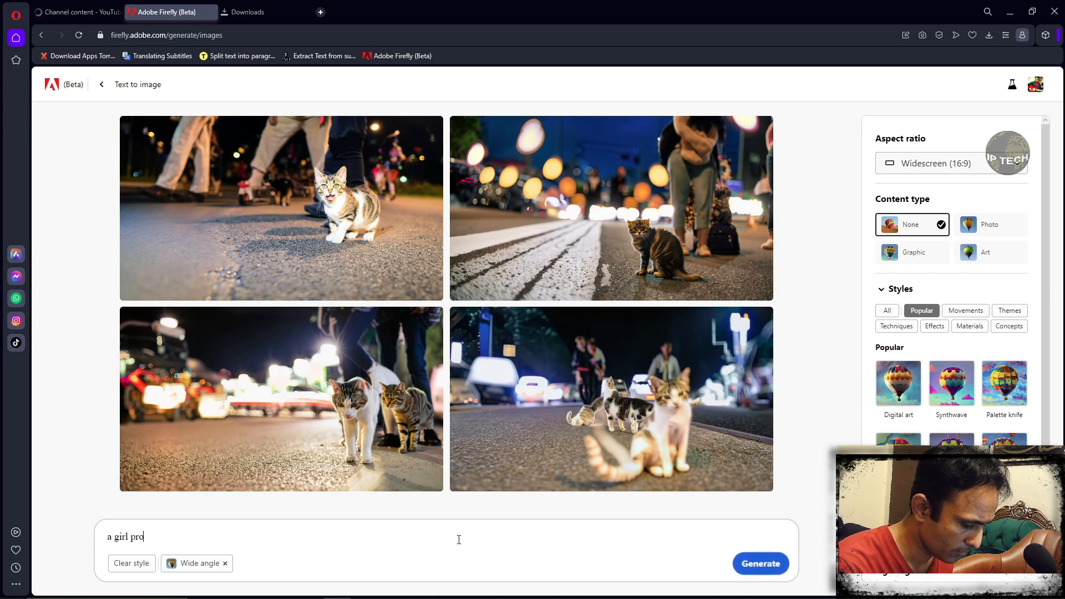
pyautogui.write('trait')
pyautogui.write('in')
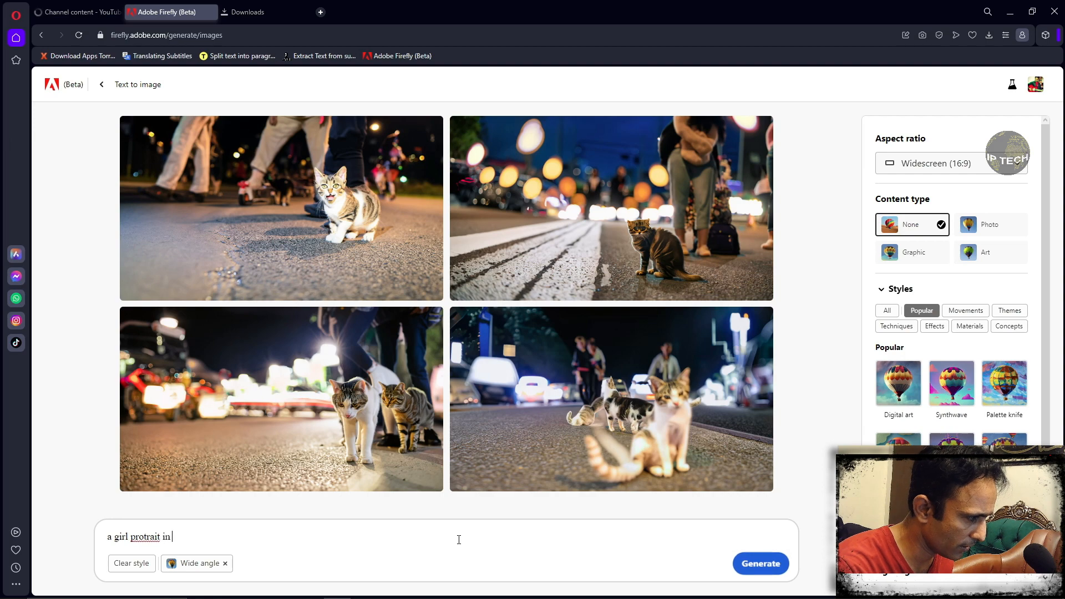
pyautogui.write(' a park')
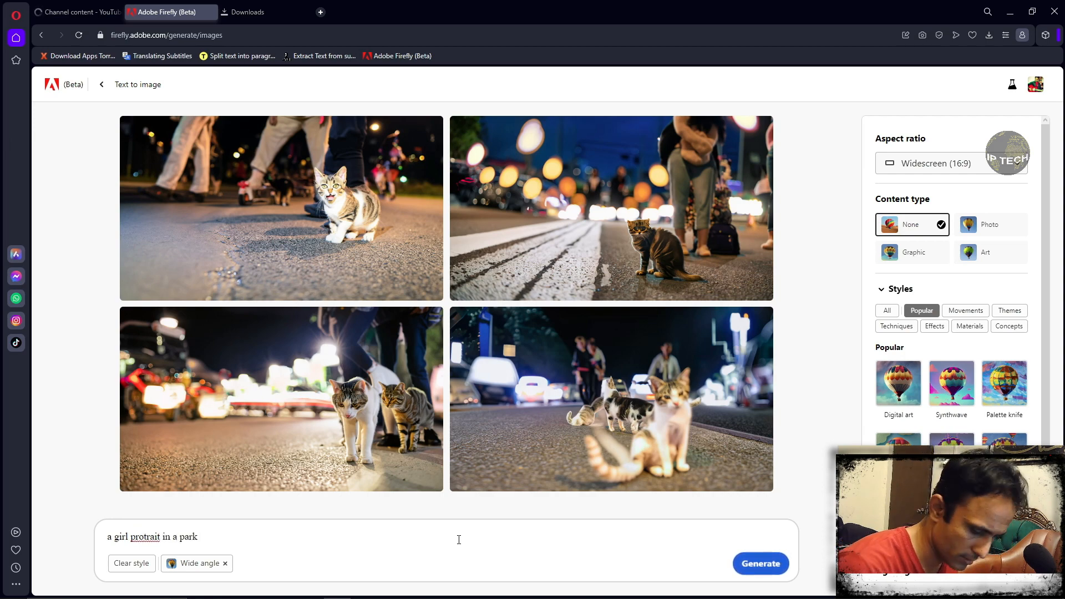
# - Correct the misspelled word in the prompt to "portrait" and generate the images
pyautogui.press('Menu')
pyautogui.press('Down')
pyautogui.press('Return')
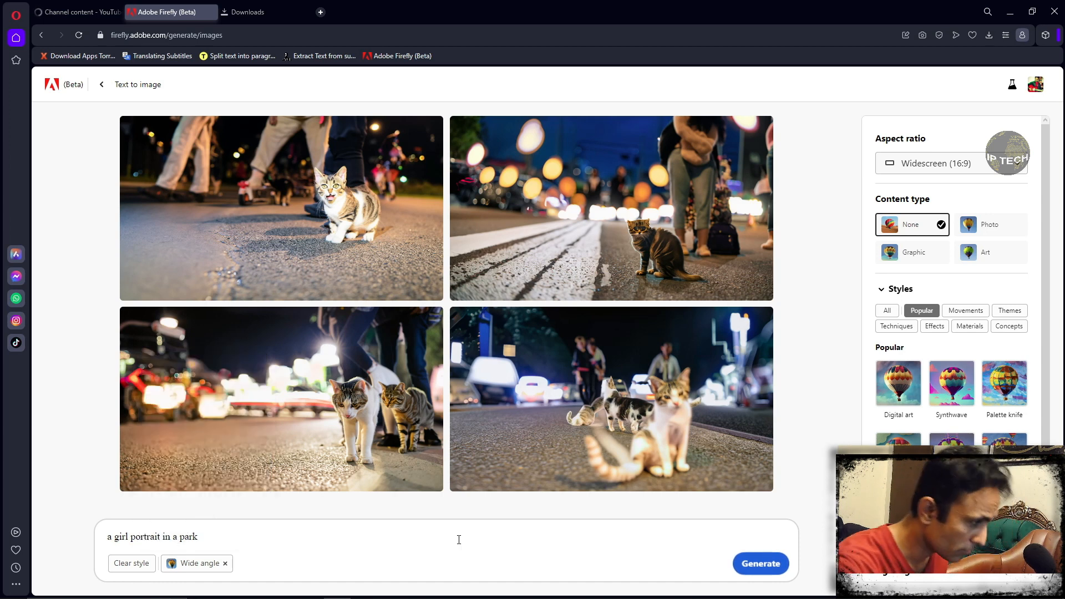
pyautogui.click(755, 566)
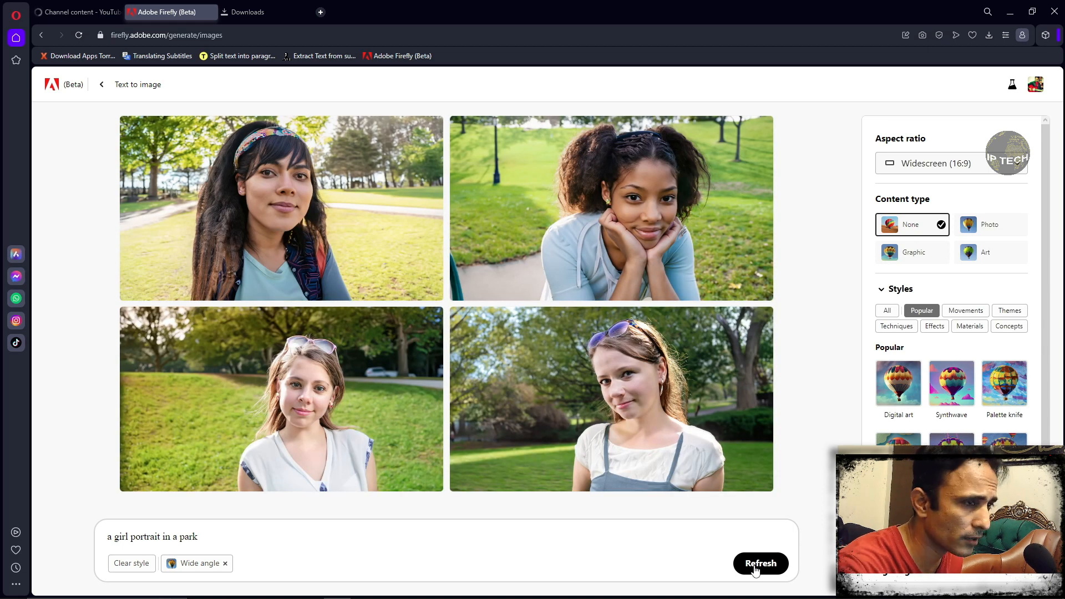
pyautogui.moveTo(309, 241)
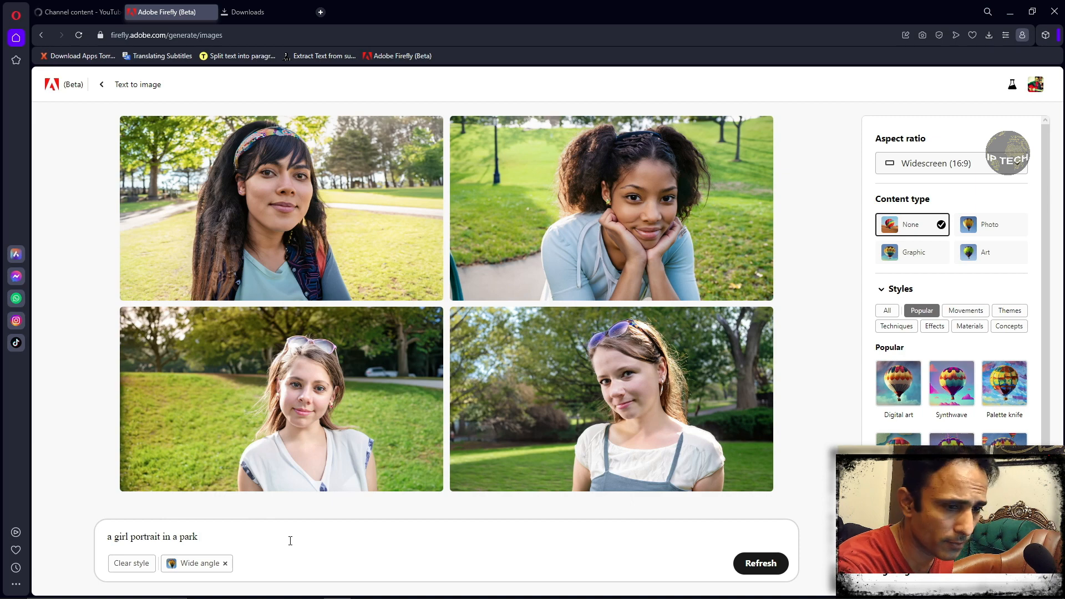
# - Return to the Firefly home page and open Generative fill
pyautogui.click(41, 36)
pyautogui.click(42, 37)
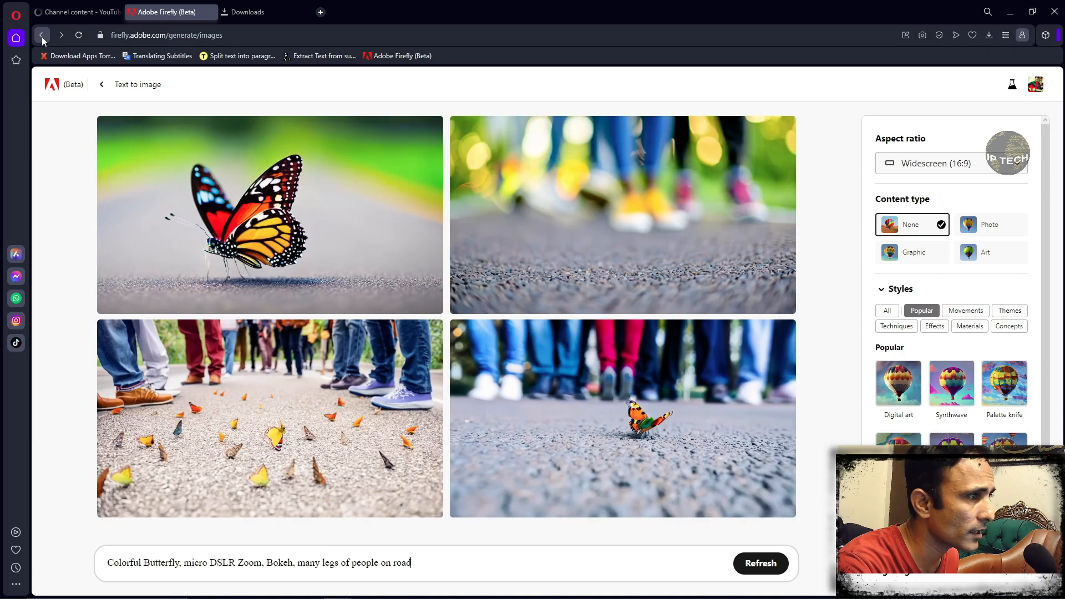
pyautogui.click(42, 36)
pyautogui.click(42, 35)
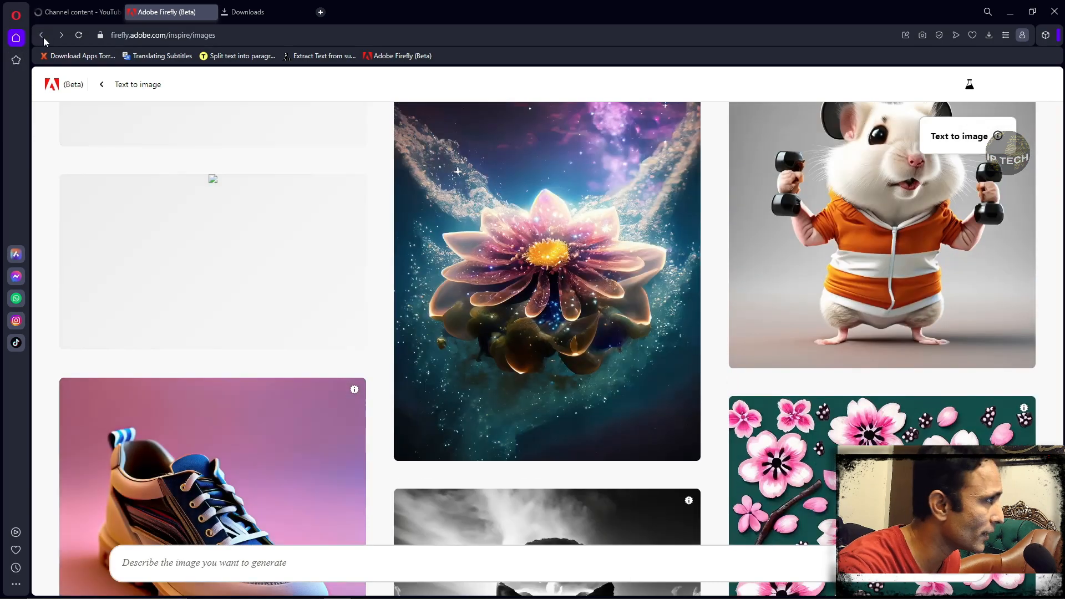
pyautogui.click(42, 35)
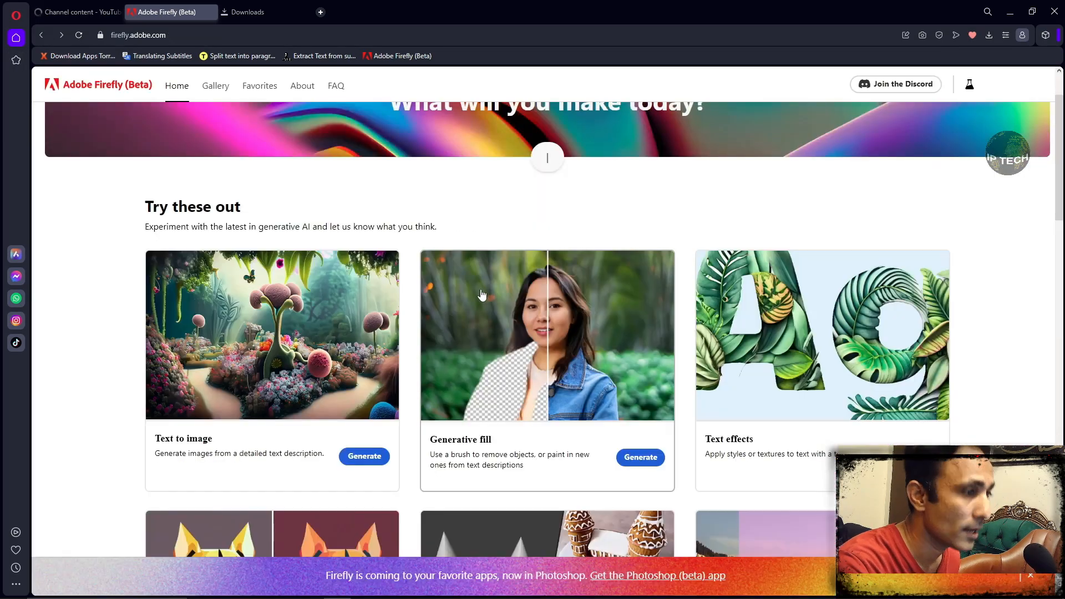
pyautogui.scroll(2, 482, 295)
pyautogui.click(577, 351)
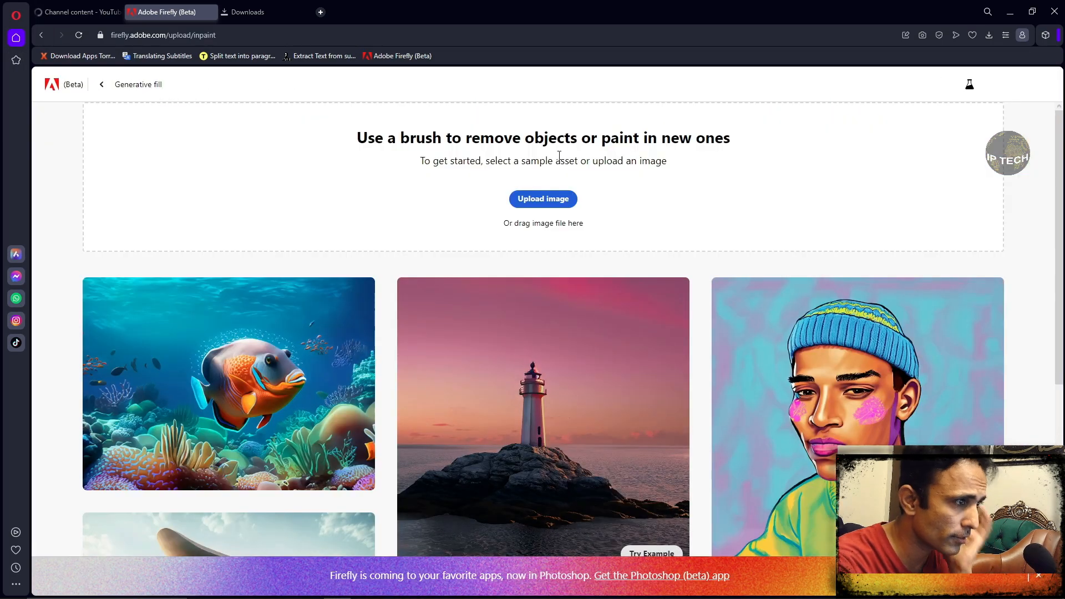
# - Upload the photo IMG_7085 to Generative fill
pyautogui.click(544, 199)
pyautogui.click(481, 296)
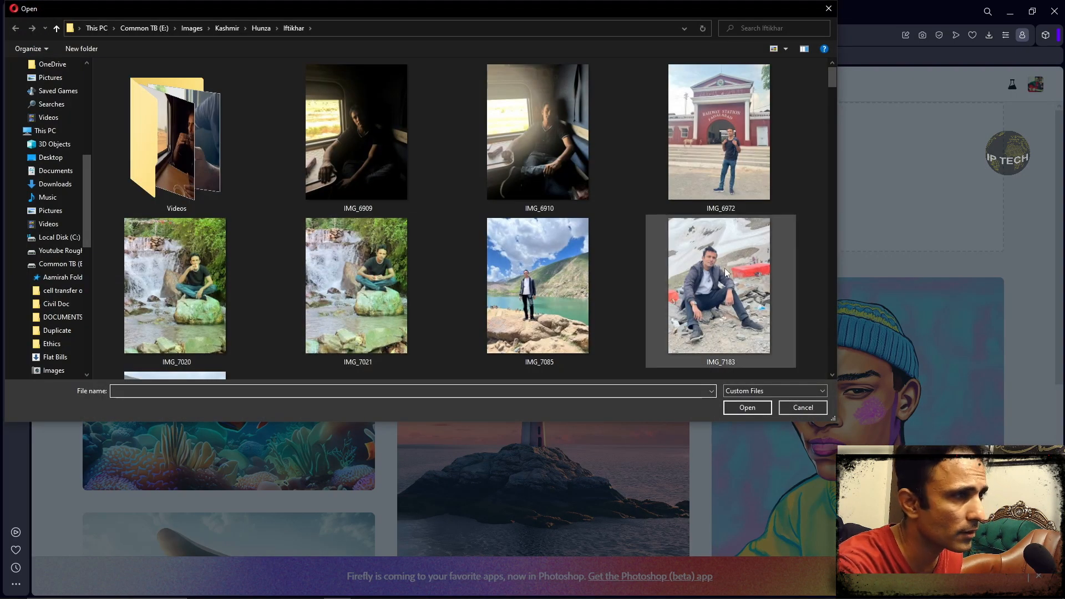
pyautogui.click(527, 306)
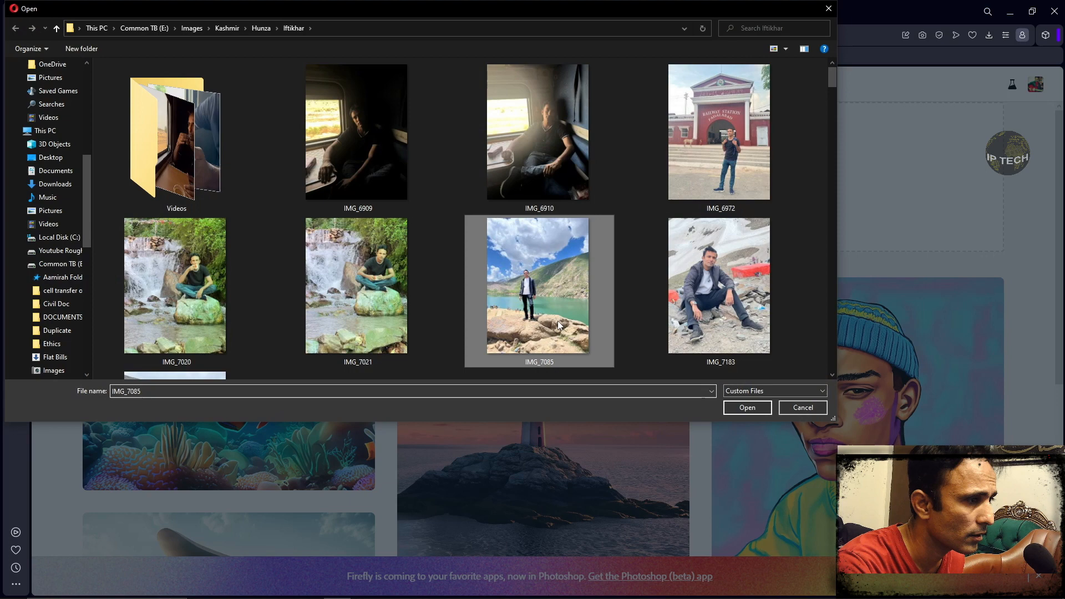
pyautogui.click(746, 408)
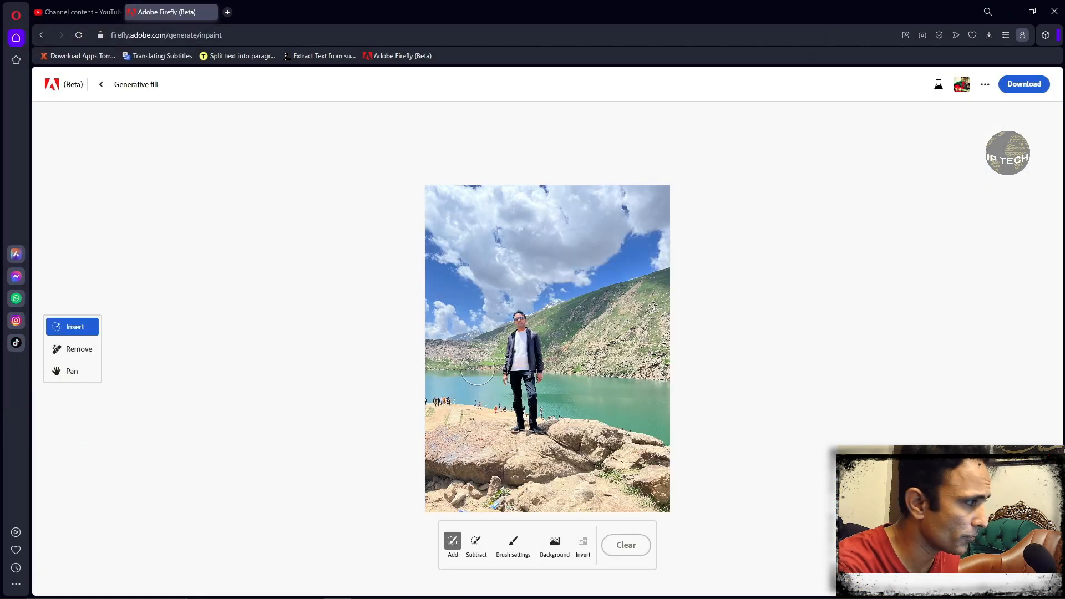
# - Remove the photo's background and generate a new one with the prompt "people walking behind in a park"
pyautogui.click(552, 546)
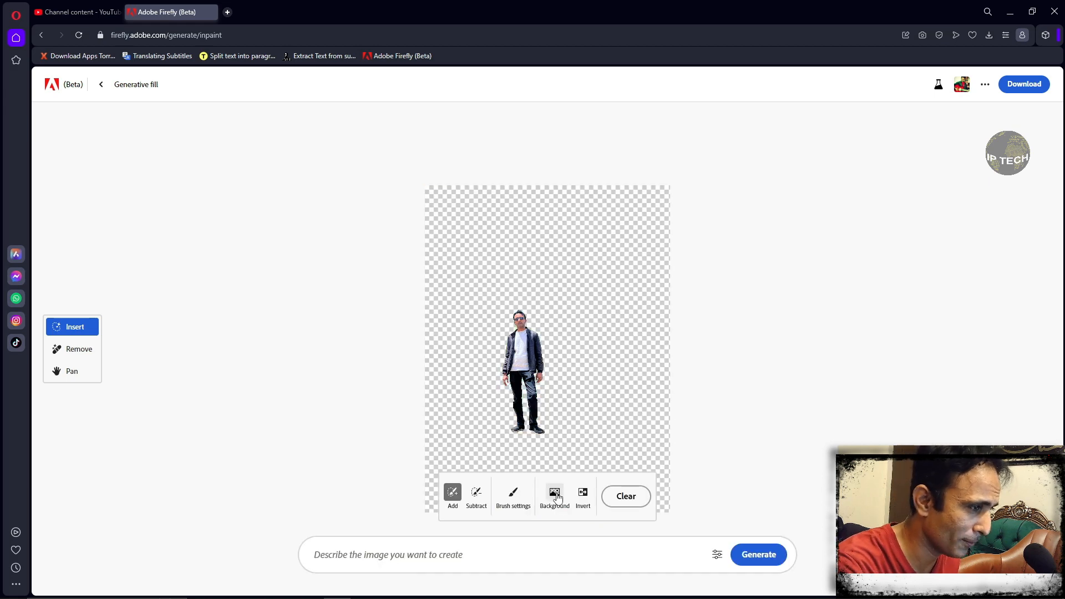
pyautogui.click(465, 554)
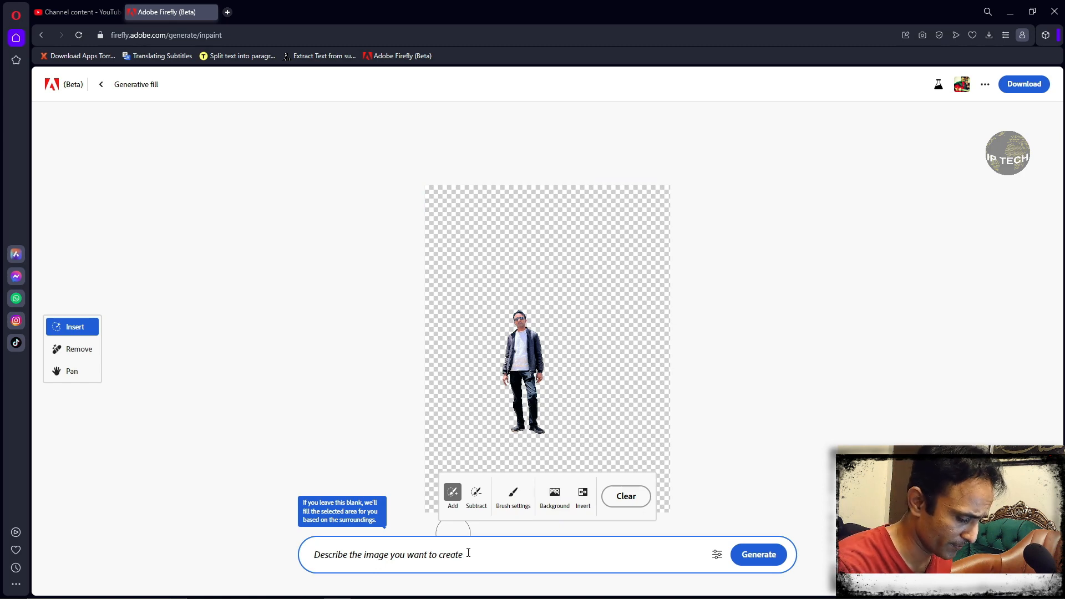
pyautogui.write('people walking behind in a park')
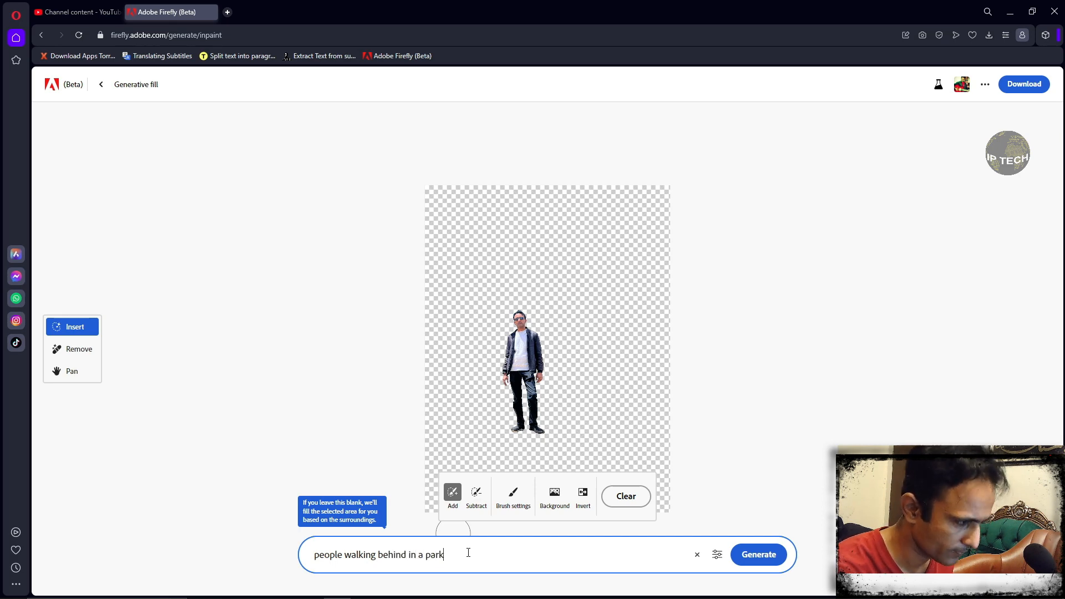
pyautogui.click(758, 556)
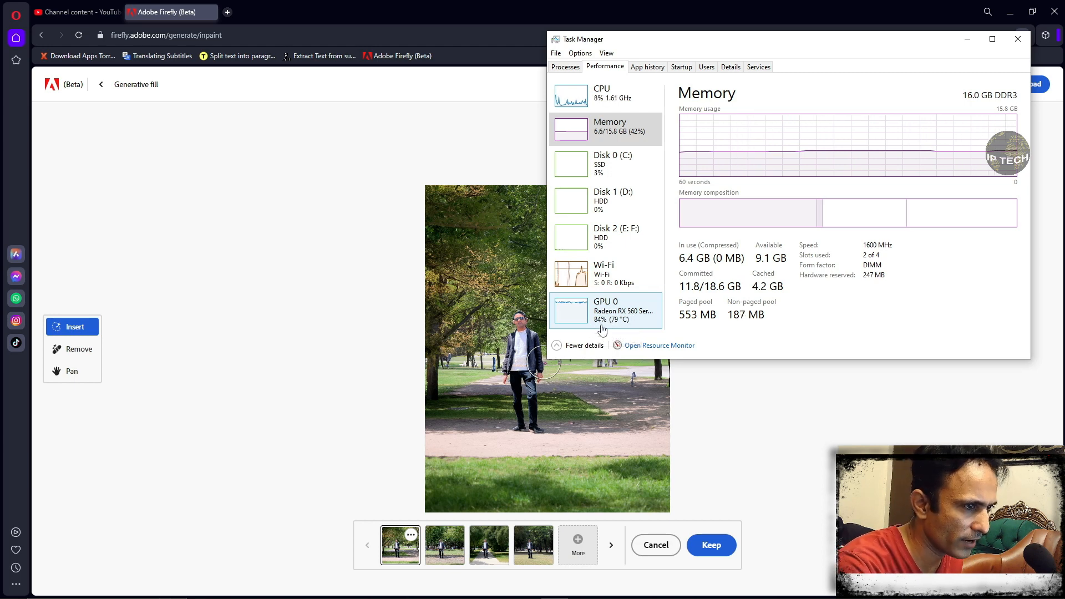
# - Minimize Task Manager and compare the four generated park backgrounds
pyautogui.click(967, 39)
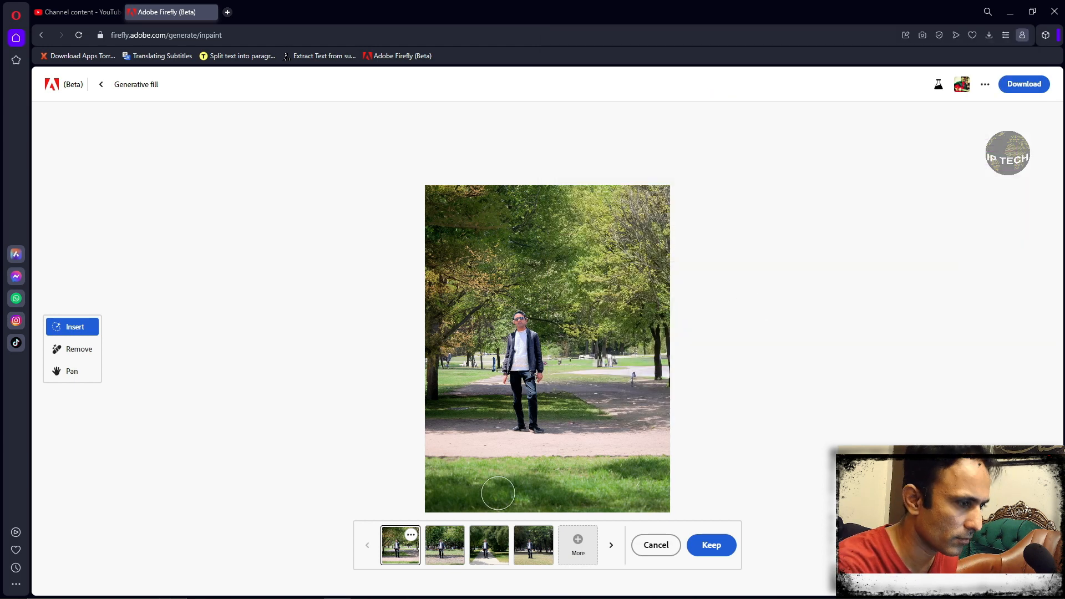
pyautogui.click(442, 556)
pyautogui.click(486, 554)
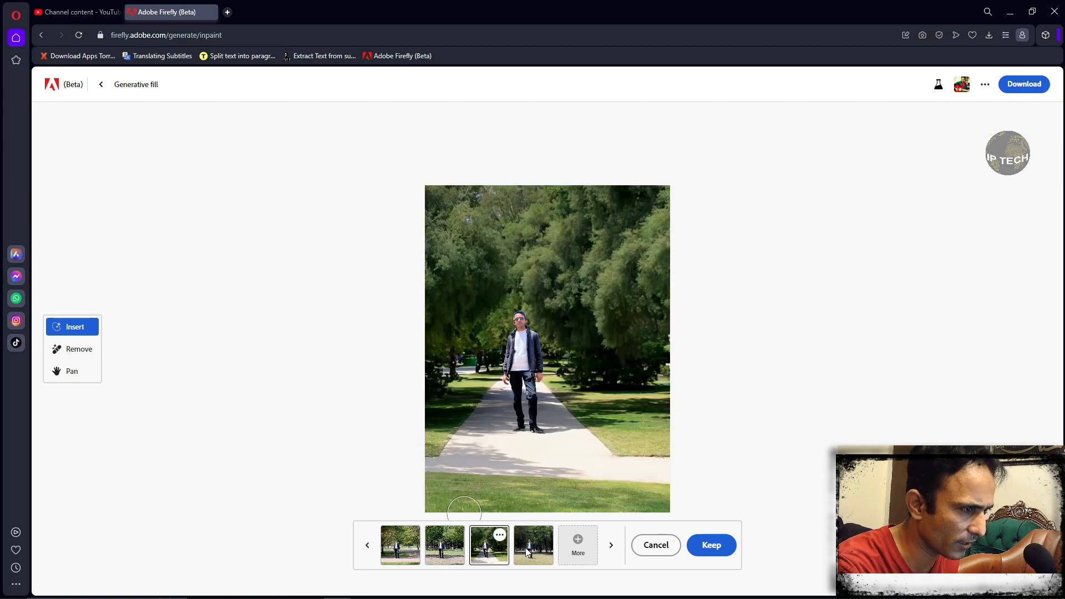
pyautogui.click(526, 552)
pyautogui.click(408, 554)
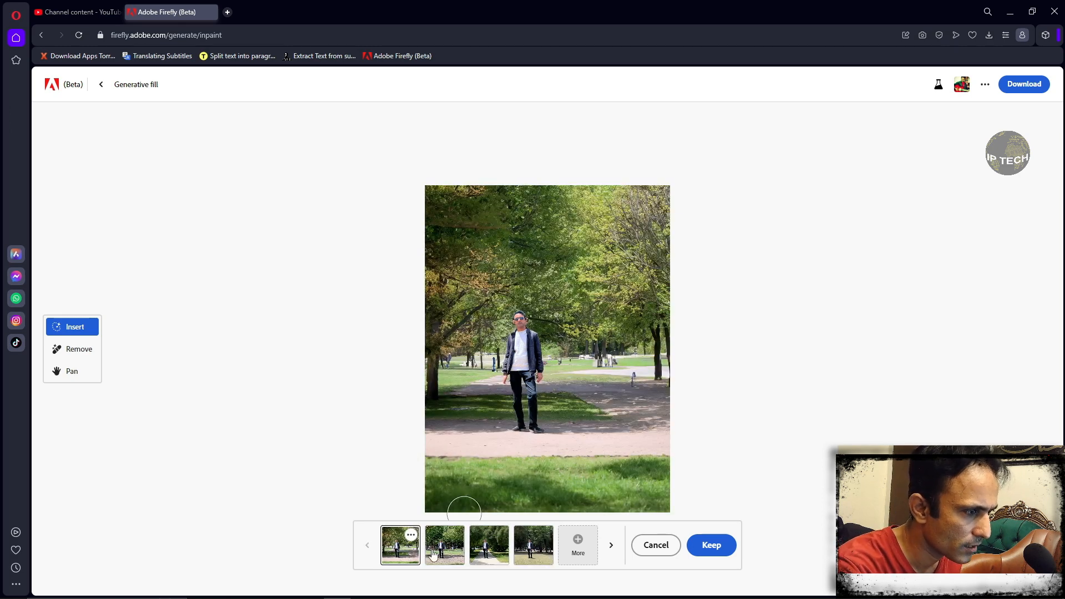
pyautogui.click(433, 555)
pyautogui.click(487, 554)
pyautogui.click(529, 554)
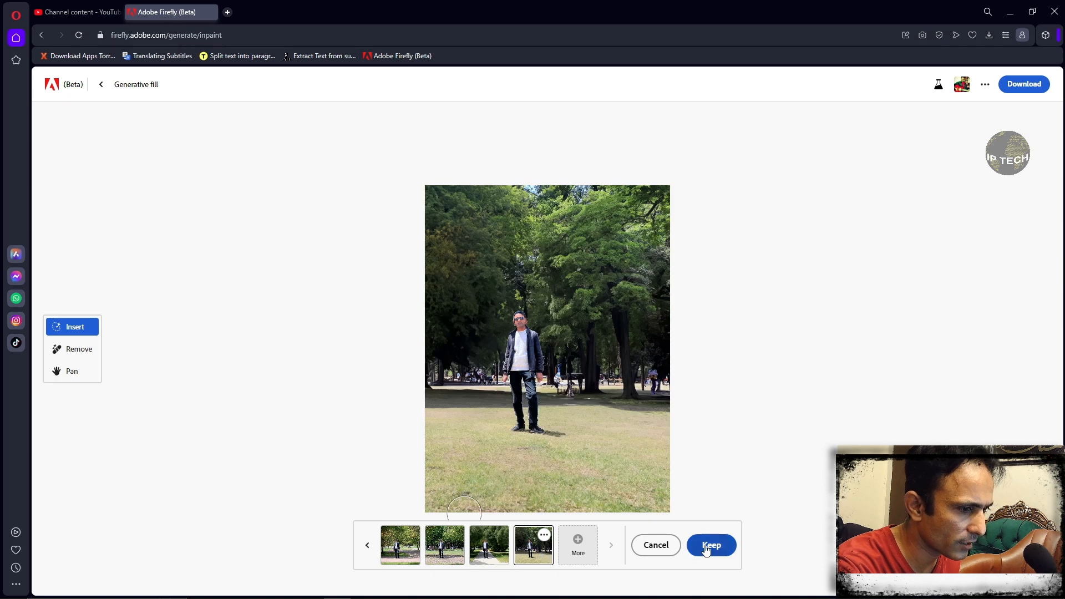
# - Discard the park backgrounds, clear the old prompt, and generate new background variations
pyautogui.click(656, 545)
pyautogui.click(498, 559)
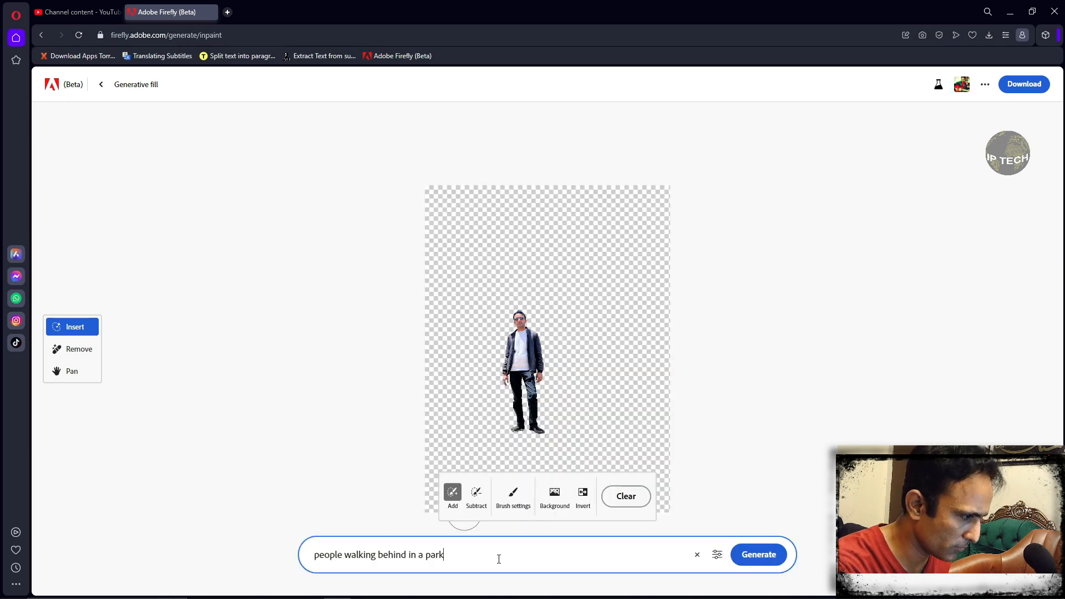
pyautogui.hotkey('ctrl', 'a')
pyautogui.press('BackSpace')
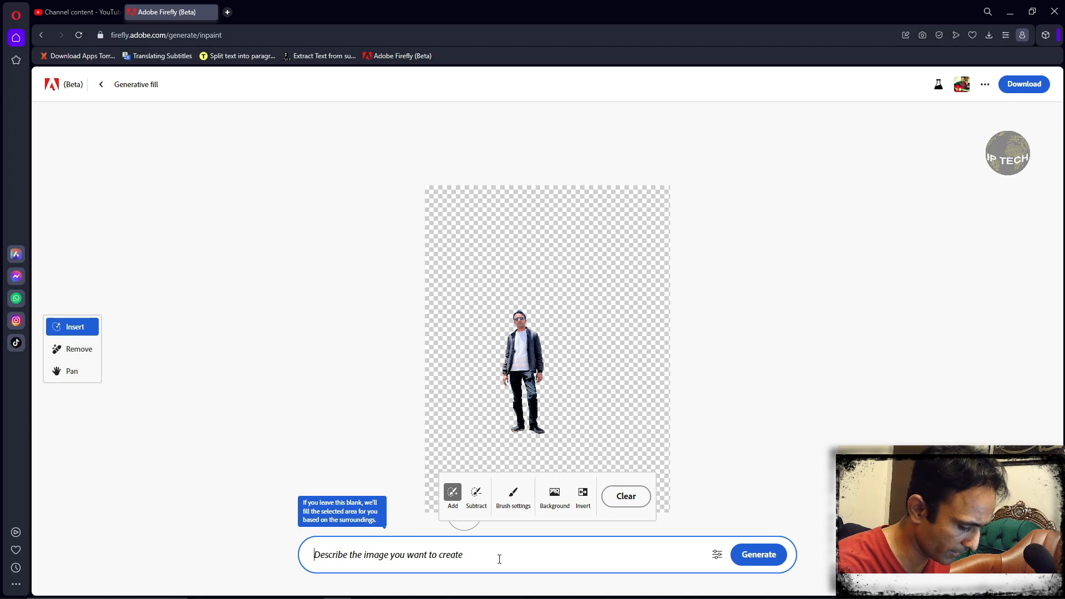
pyautogui.press('Return')
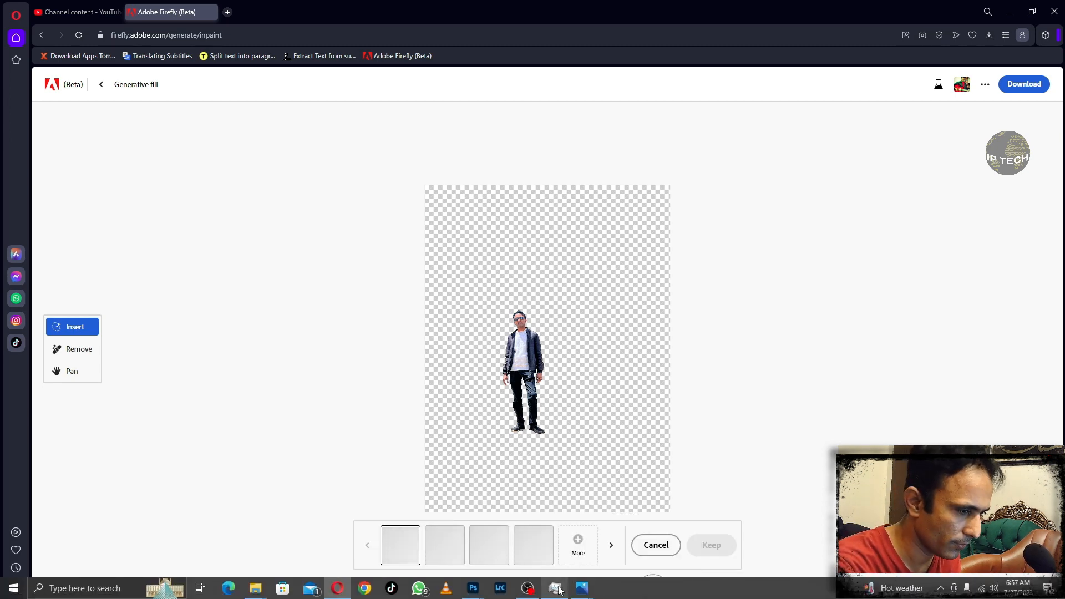
# - Check the GPU performance graphs in Task Manager, and return to the Firefly page
pyautogui.click(554, 589)
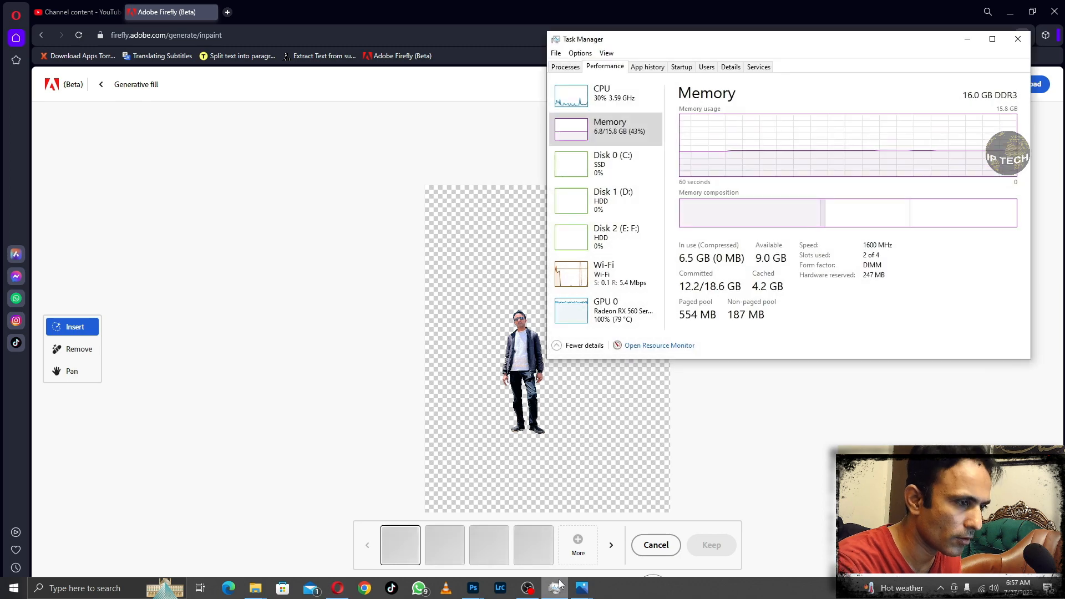
pyautogui.click(619, 328)
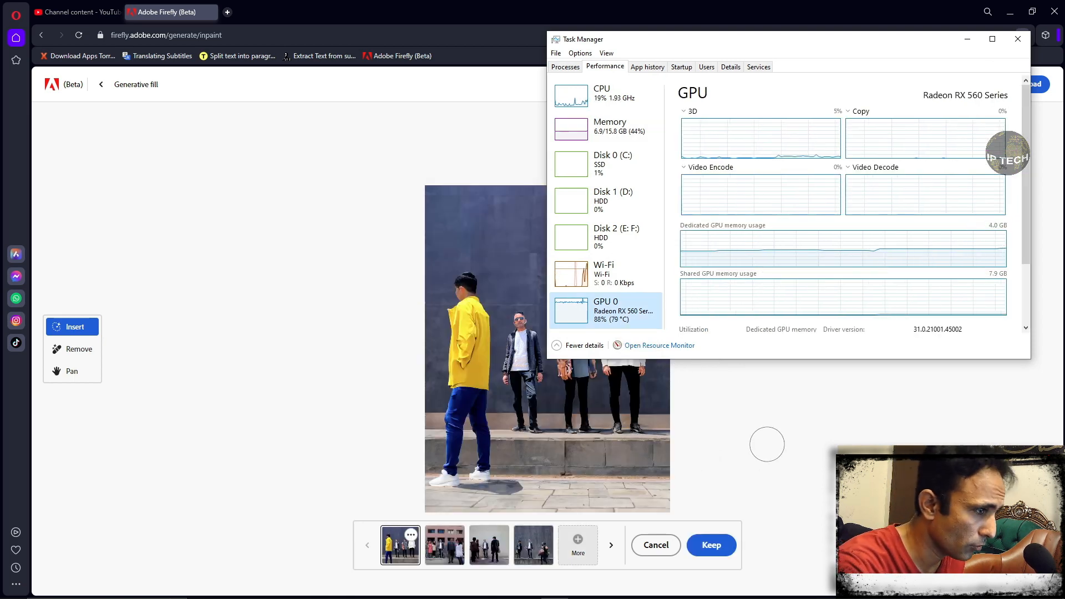
pyautogui.click(281, 394)
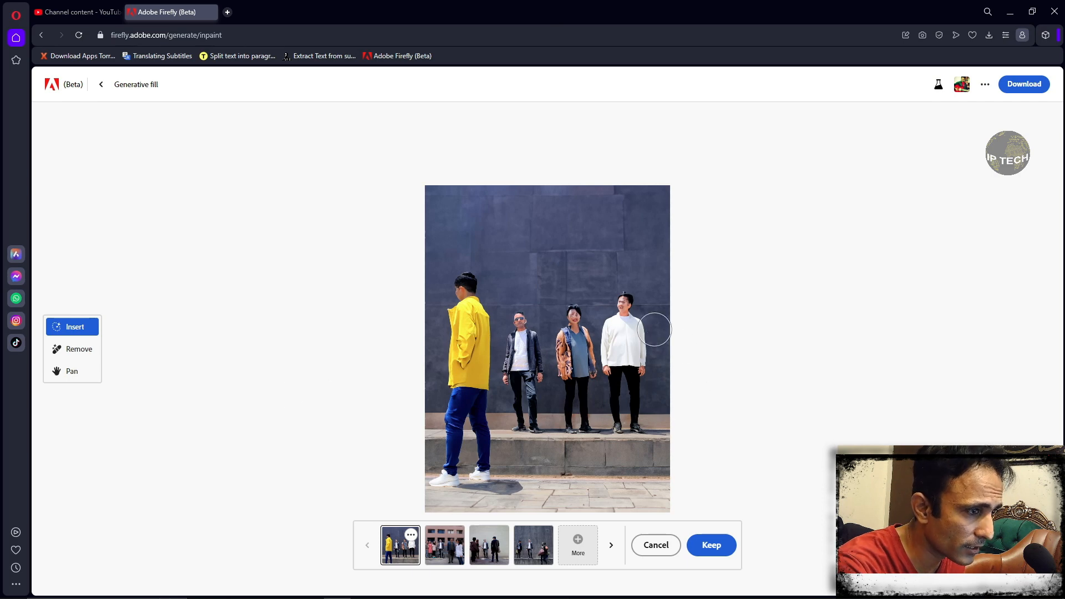
# - Preview the second, third and fourth generated backgrounds, and discard the whole set of variations
pyautogui.click(444, 561)
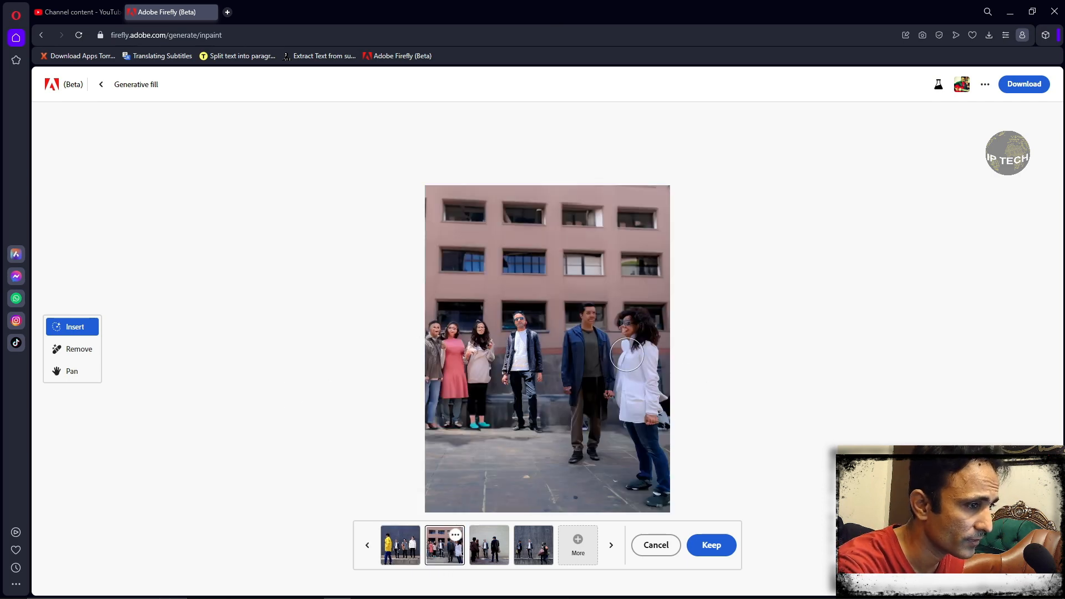
pyautogui.click(499, 552)
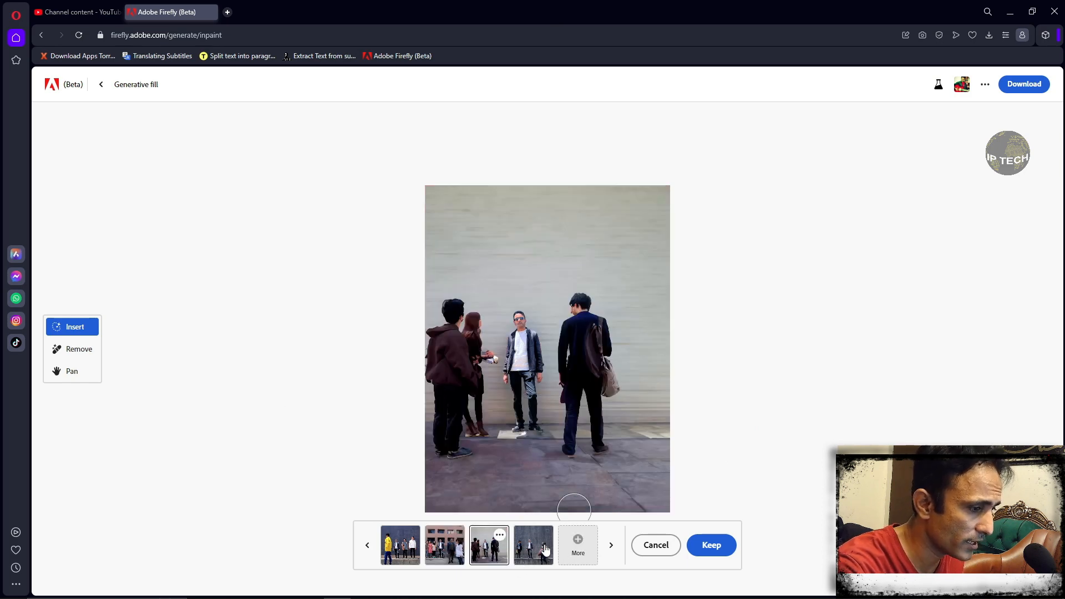
pyautogui.click(545, 550)
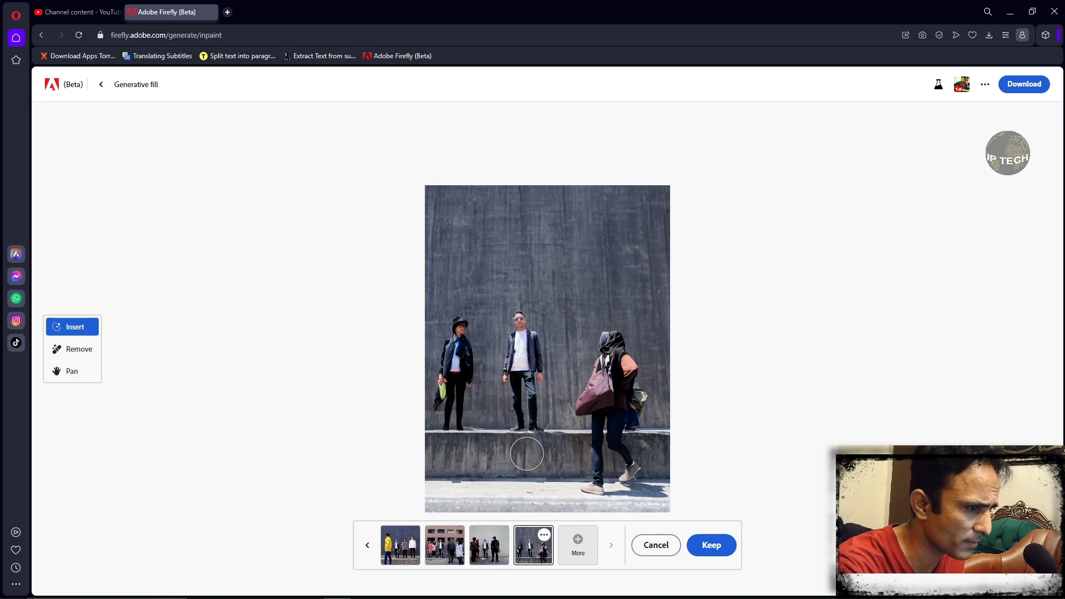
pyautogui.click(660, 550)
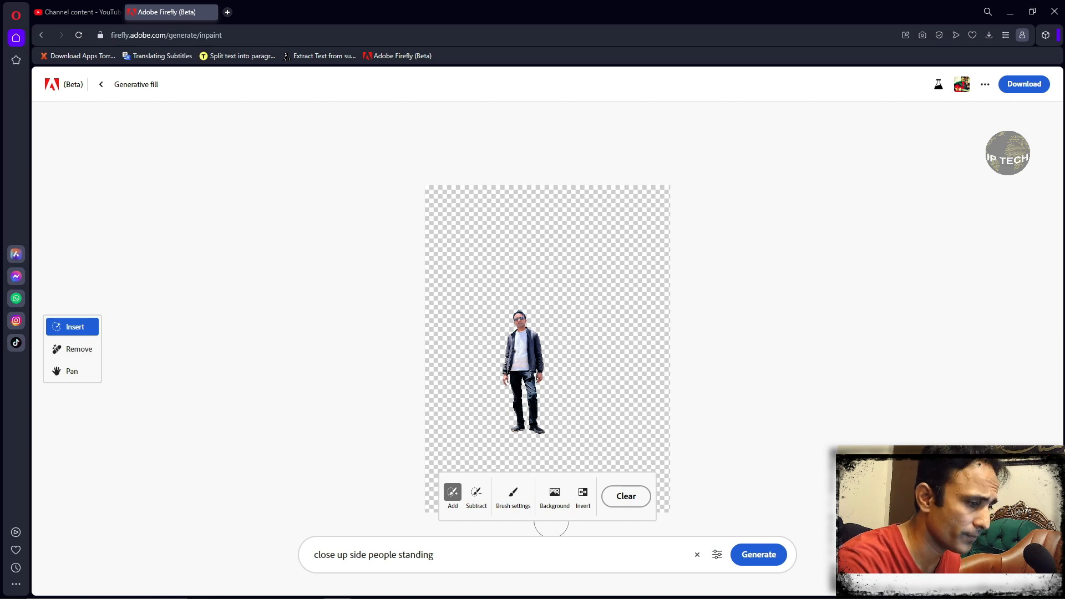
# - Switch to Photoshop and reposition the floating Firefly Inpaint 20230727064354.png document window within the workspace
pyautogui.moveTo(515, 597)
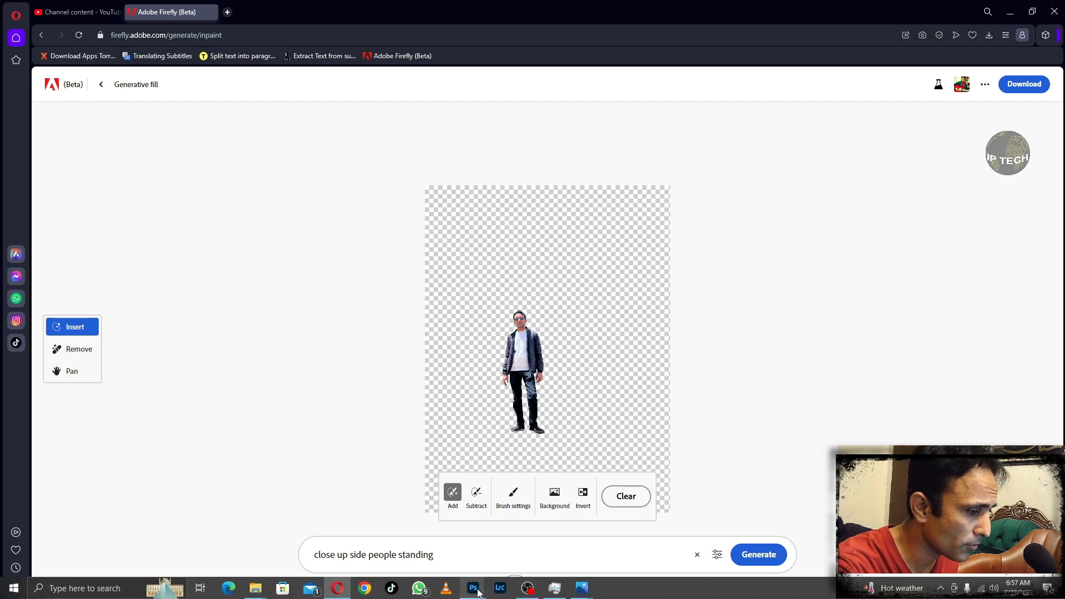
pyautogui.moveTo(473, 587)
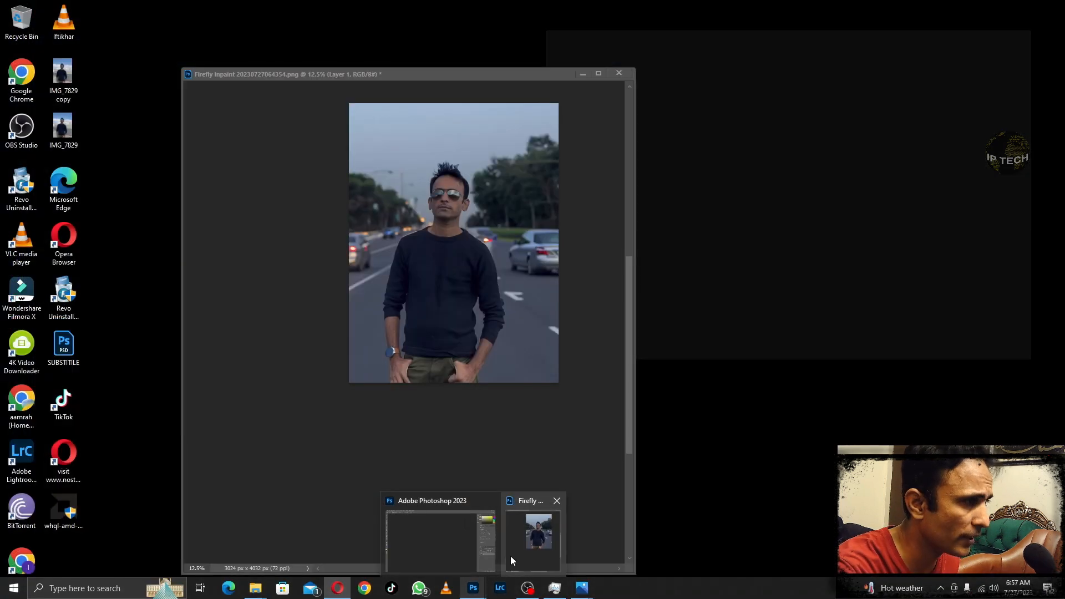
pyautogui.click(510, 555)
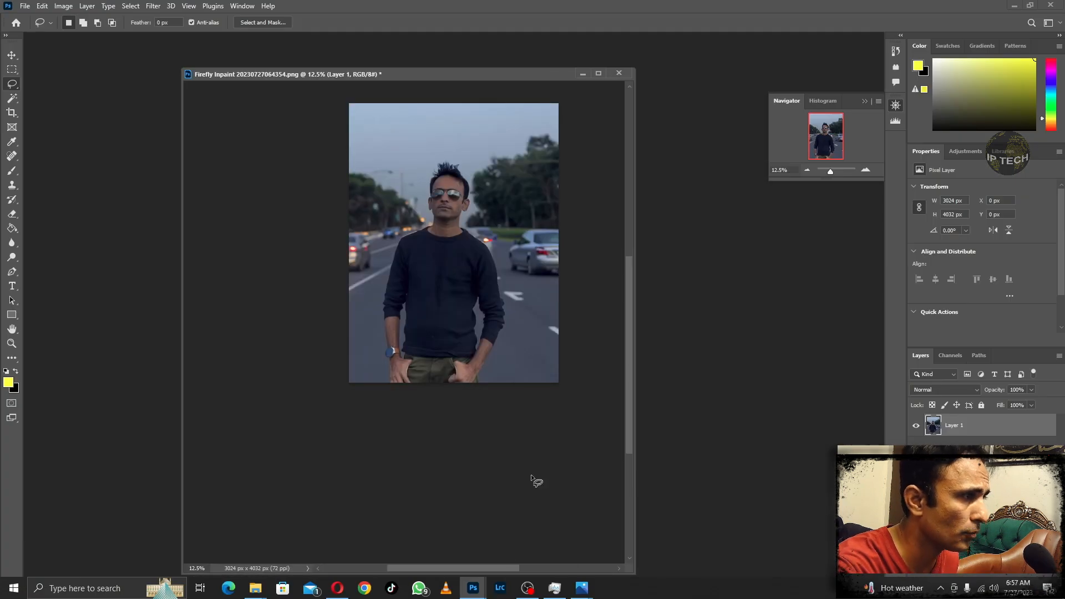
pyautogui.moveTo(441, 72); pyautogui.dragTo(541, 47)
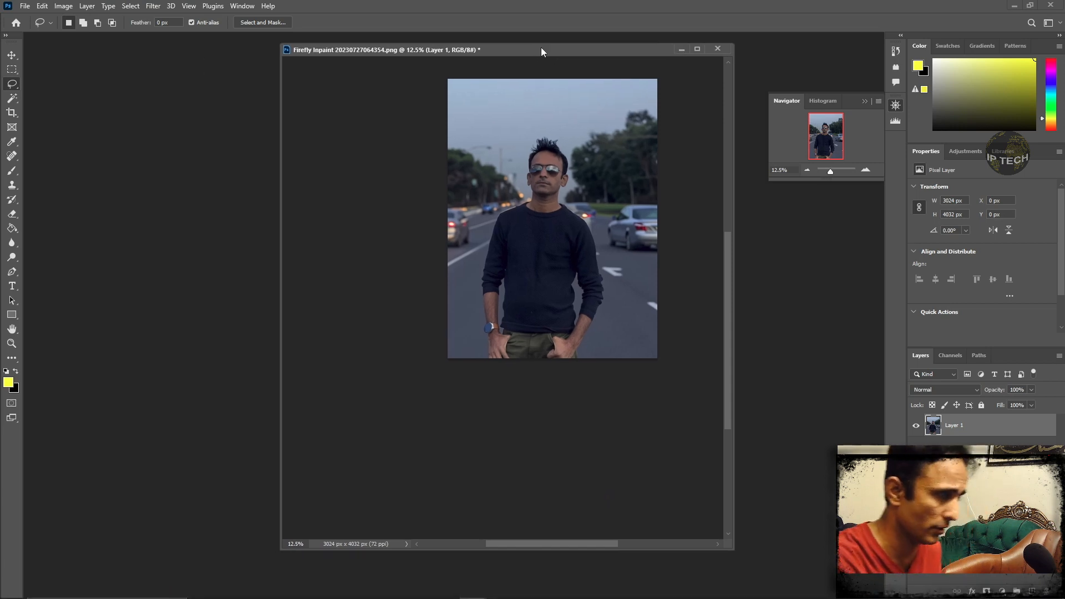